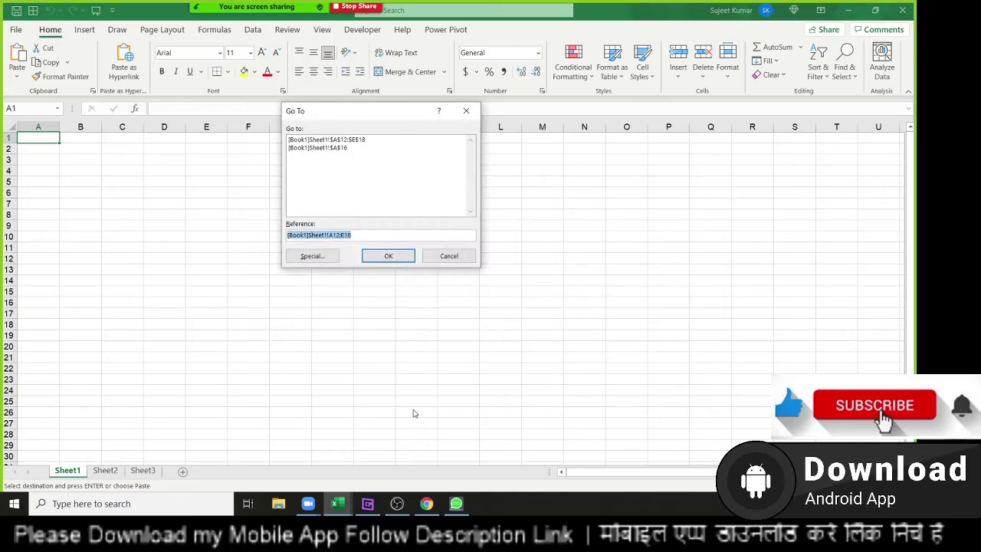
# Dismiss the Go To dialog, check the other attendee in Zoom's Participants list, then close it
pyautogui.press('Escape')
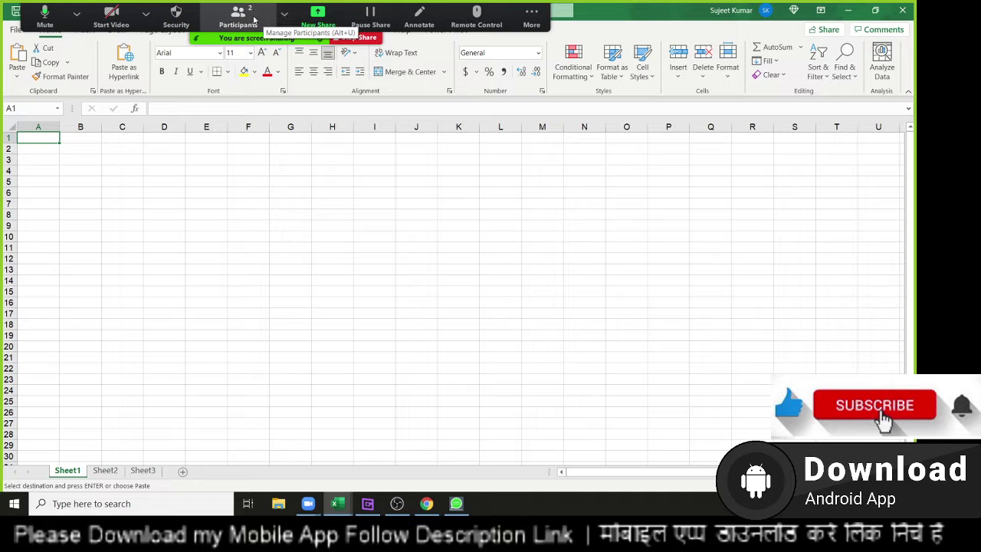
pyautogui.click(239, 17)
pyautogui.click(546, 195)
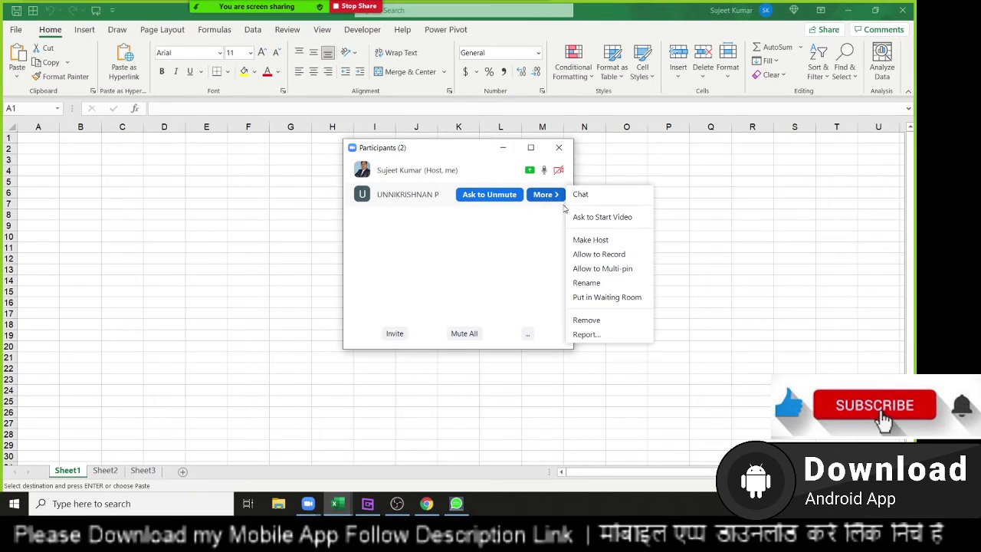
pyautogui.click(601, 242)
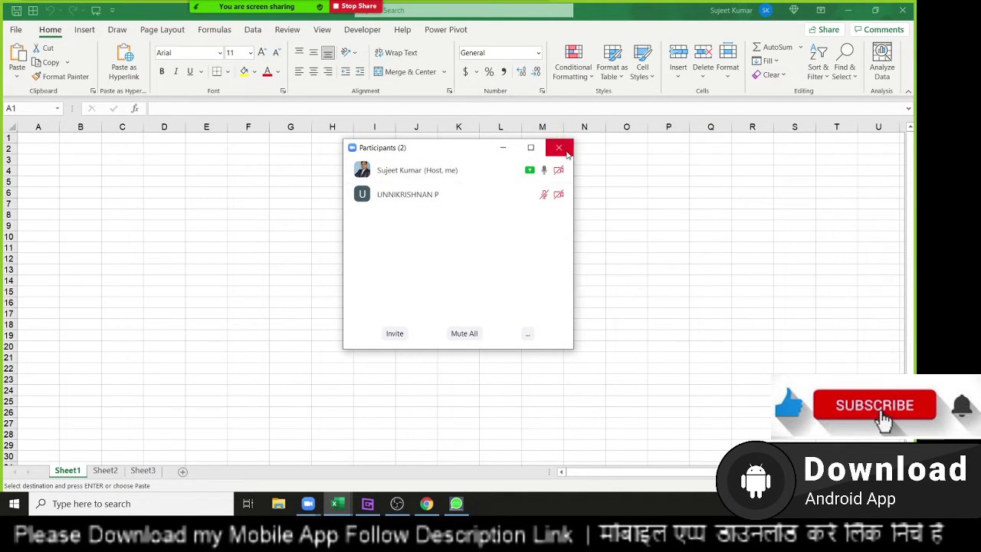
pyautogui.click(559, 148)
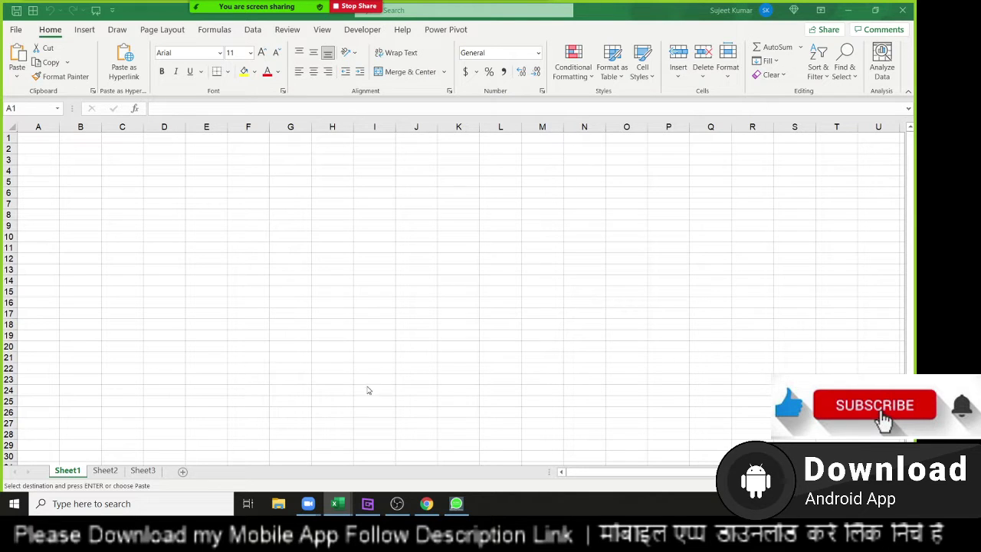
pyautogui.click(379, 510)
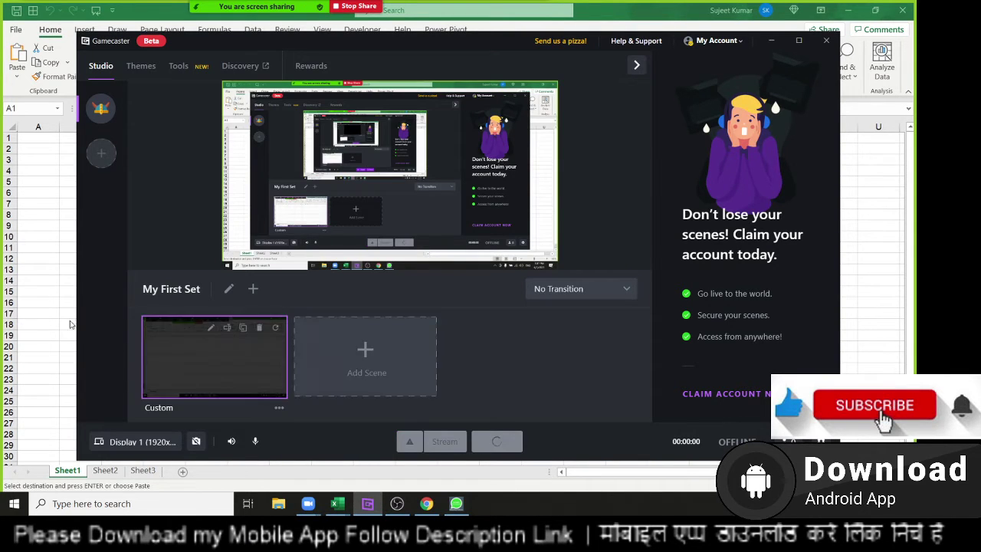
pyautogui.click(44, 286)
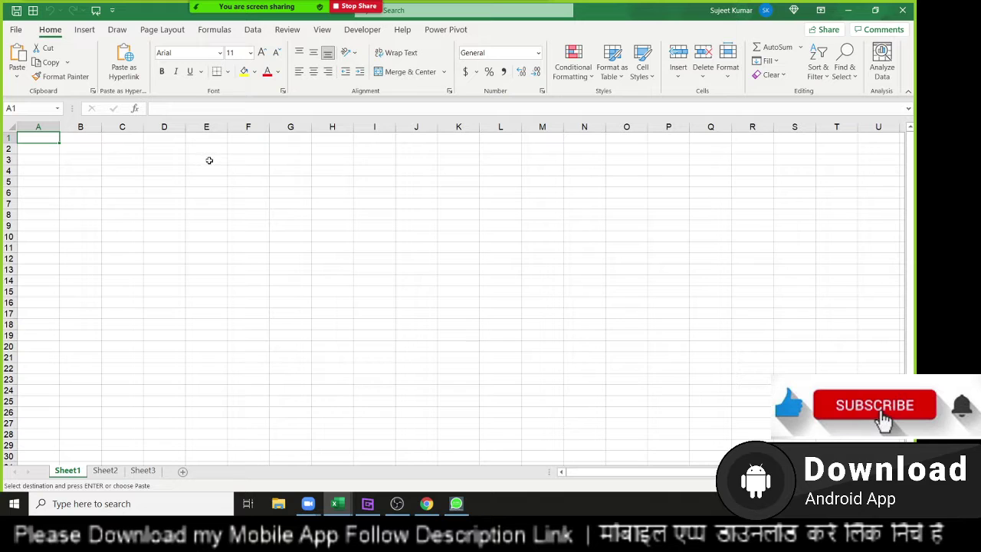
# Apply a bottom border beneath D3:H10 and click away to see it
pyautogui.moveTo(172, 160); pyautogui.dragTo(329, 234)
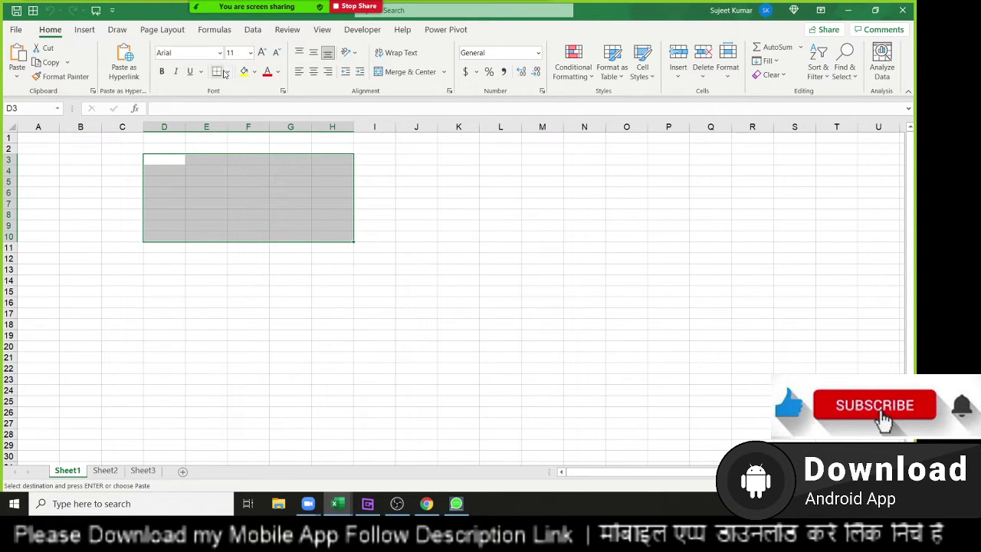
pyautogui.click(225, 74)
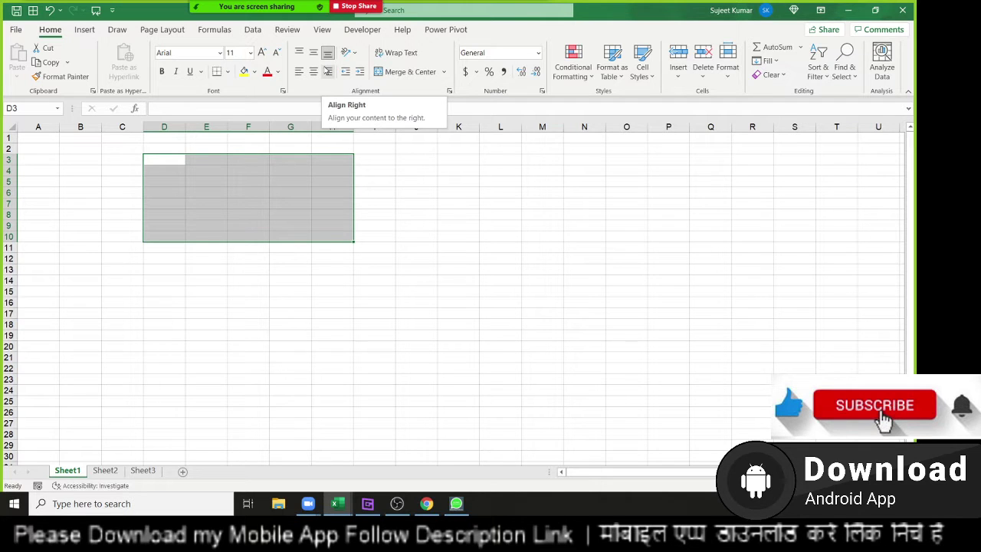
pyautogui.click(335, 323)
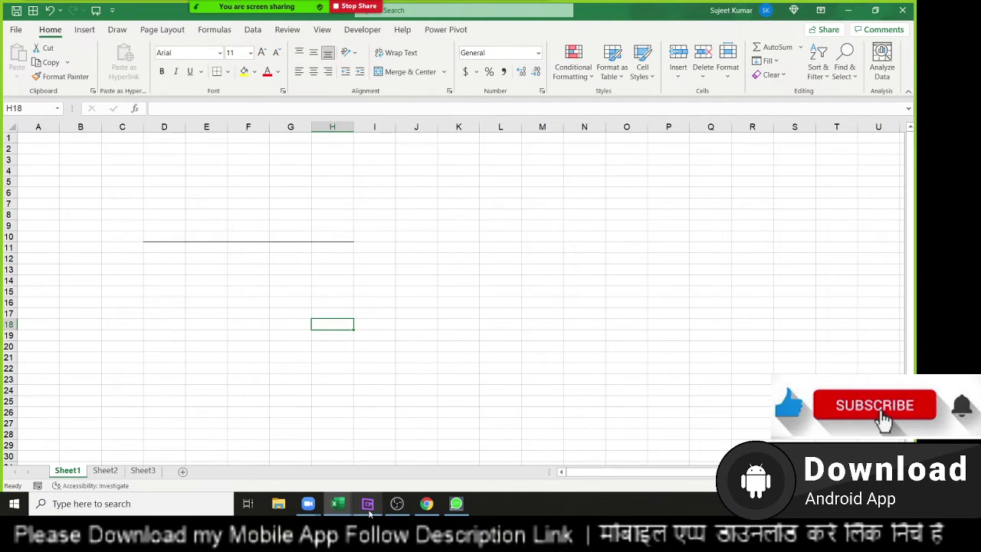
pyautogui.click(369, 508)
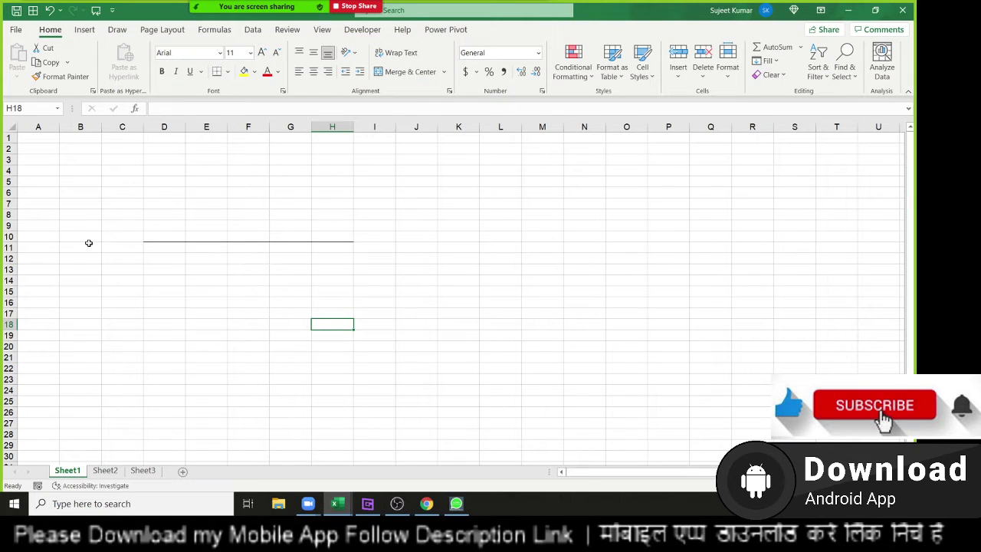
# Enter 10th in cell C10
pyautogui.scroll(5, 98, 231)
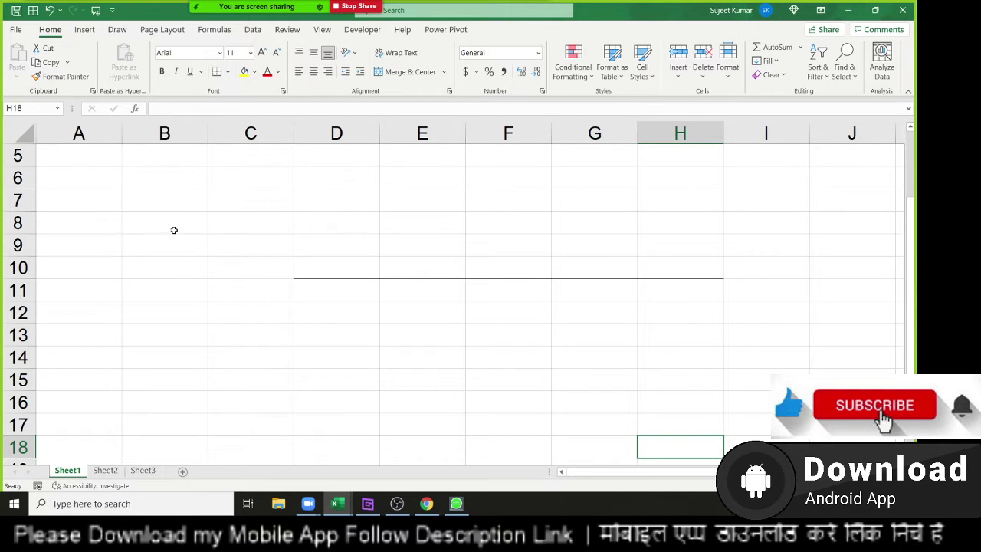
pyautogui.scroll(2, 174, 201)
pyautogui.click(173, 195)
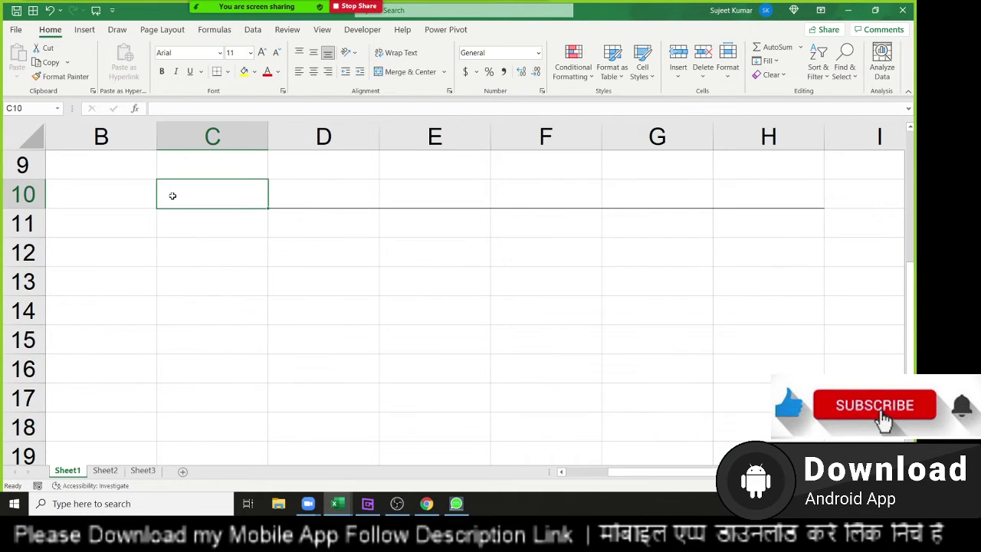
pyautogui.write('10th')
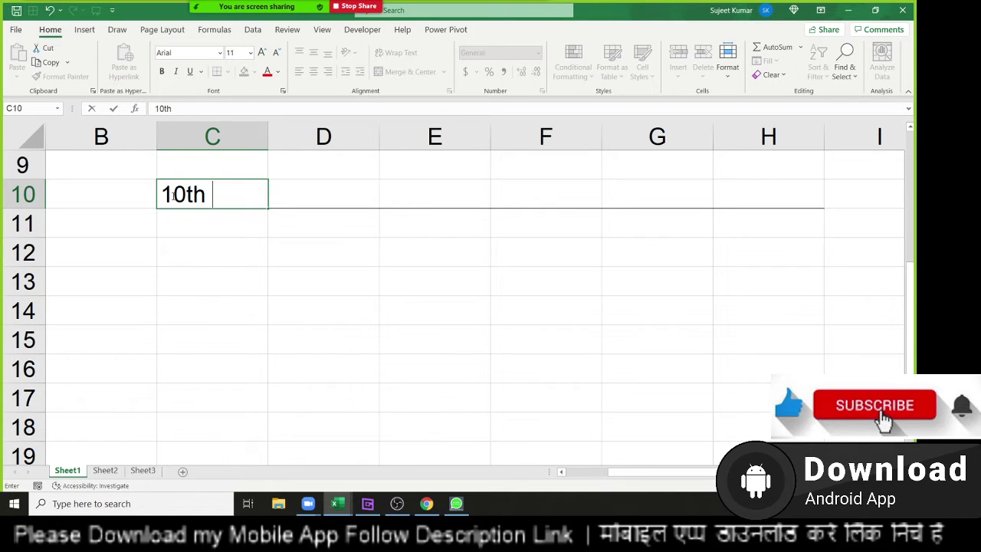
pyautogui.press('Return')
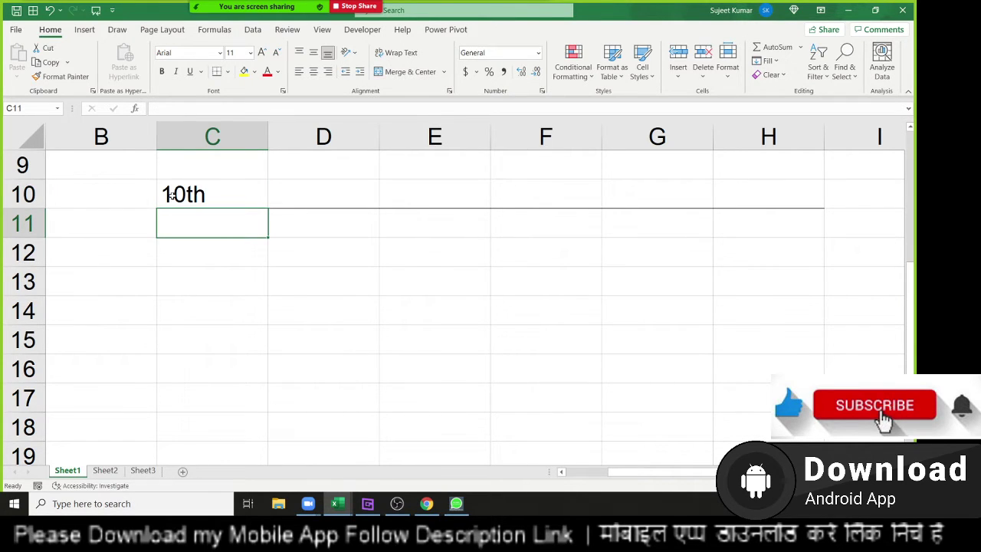
# Format the 'th' of 10th in C10 as superscript via Format Cells
pyautogui.click(172, 195)
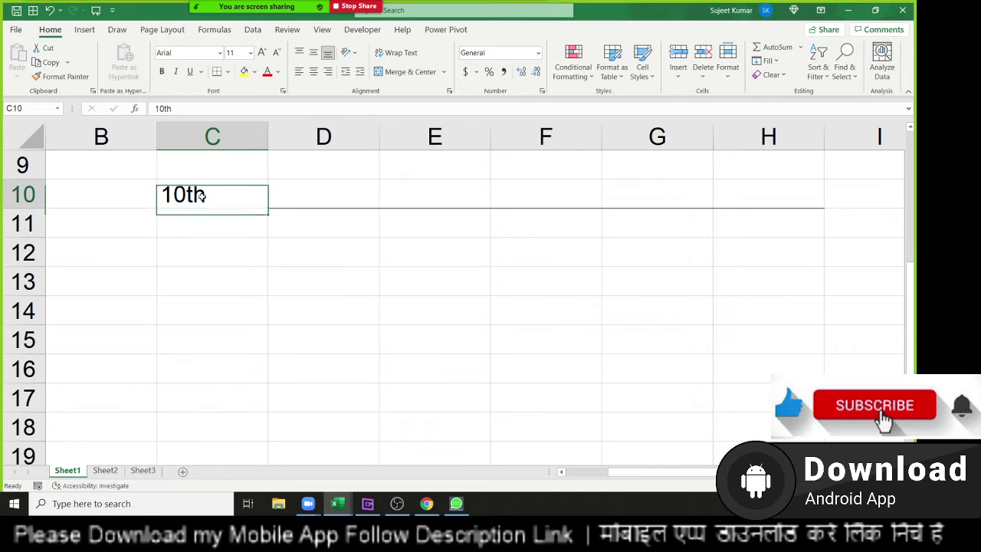
pyautogui.press('F2')
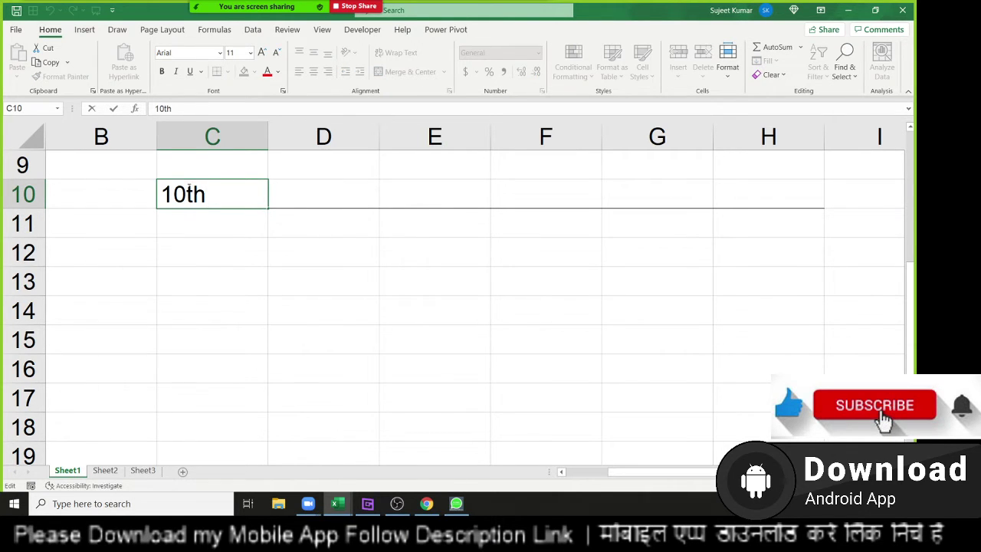
pyautogui.moveTo(187, 194); pyautogui.dragTo(206, 194)
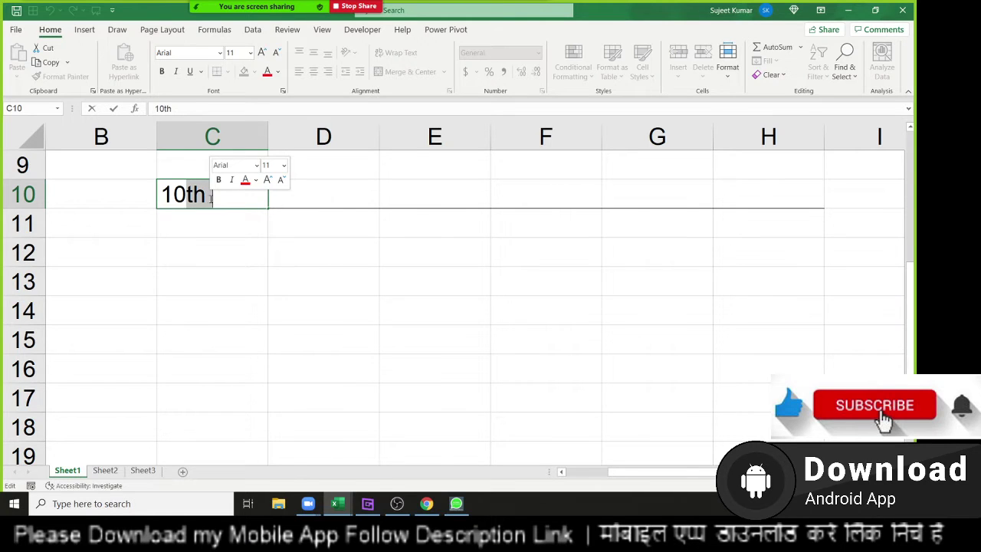
pyautogui.press('Escape')
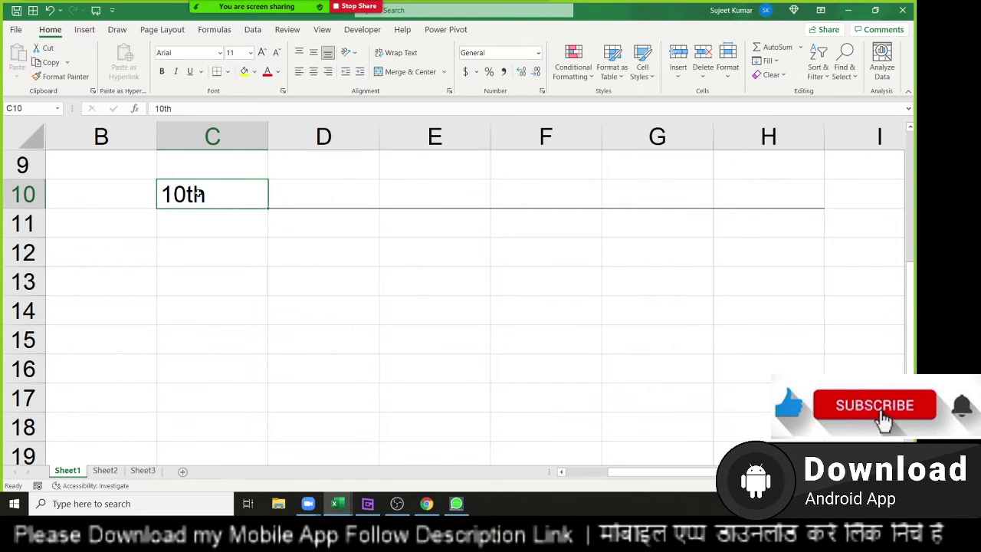
pyautogui.doubleClick(198, 194)
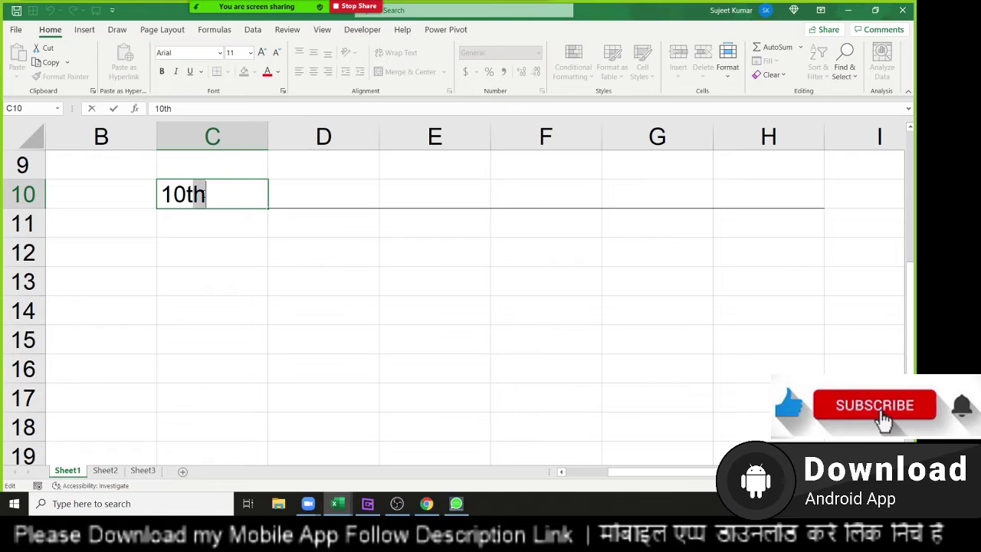
pyautogui.moveTo(206, 194); pyautogui.dragTo(186, 194)
pyautogui.click(214, 228)
pyautogui.doubleClick(202, 195)
pyautogui.moveTo(205, 194); pyautogui.dragTo(186, 194)
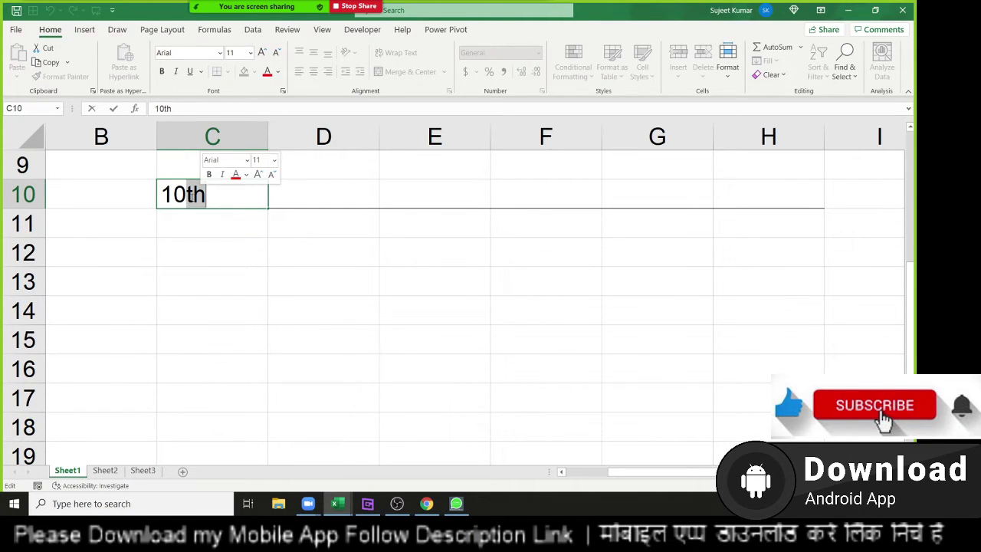
pyautogui.rightClick(193, 197)
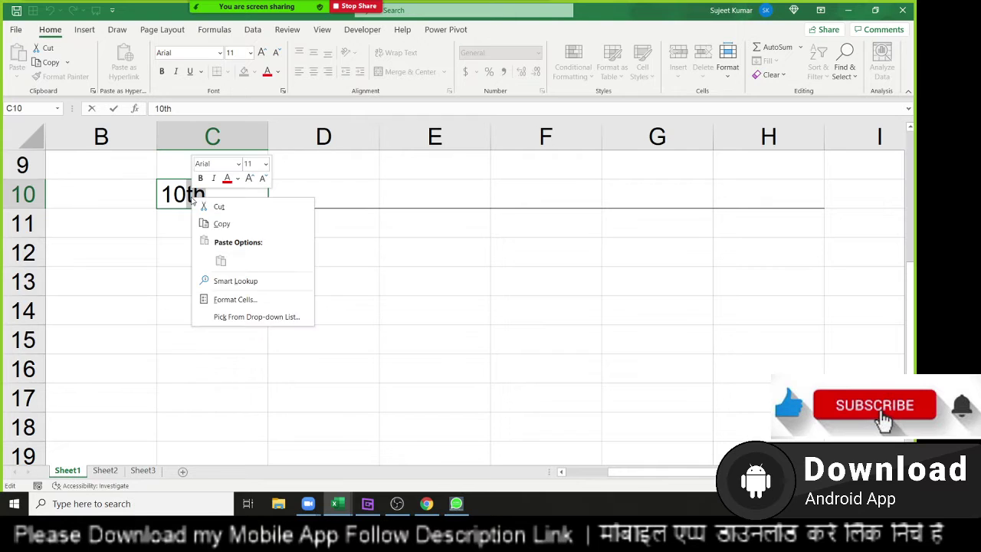
pyautogui.click(234, 298)
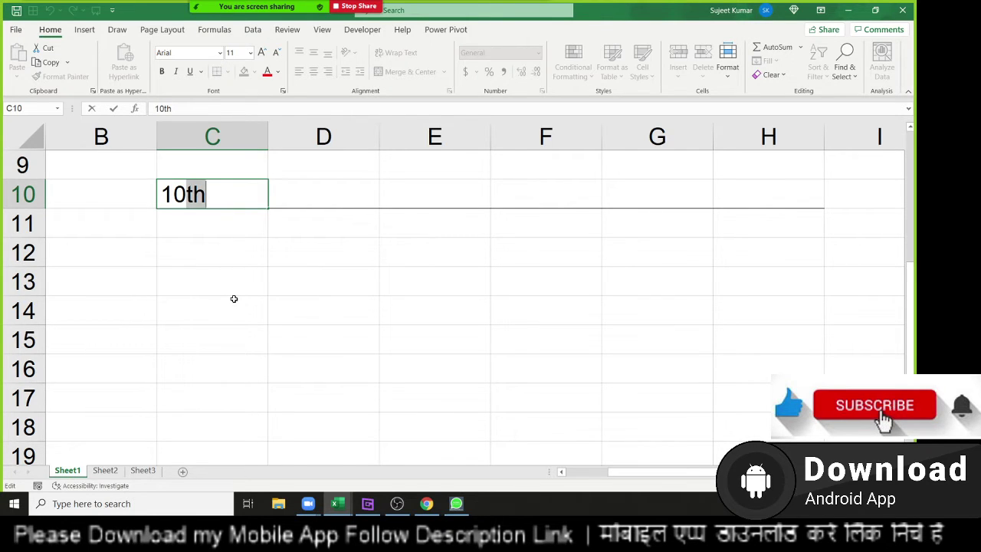
pyautogui.click(116, 312)
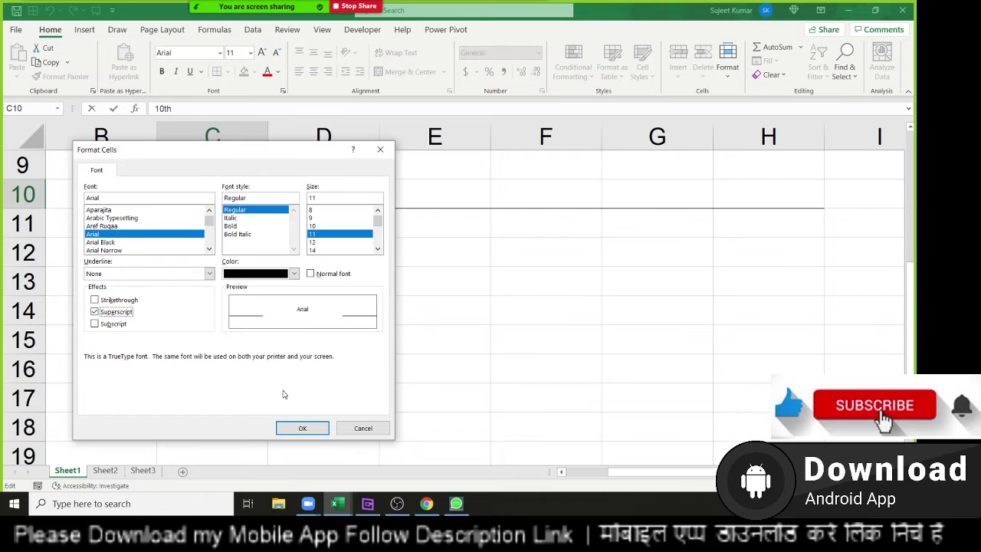
pyautogui.click(303, 428)
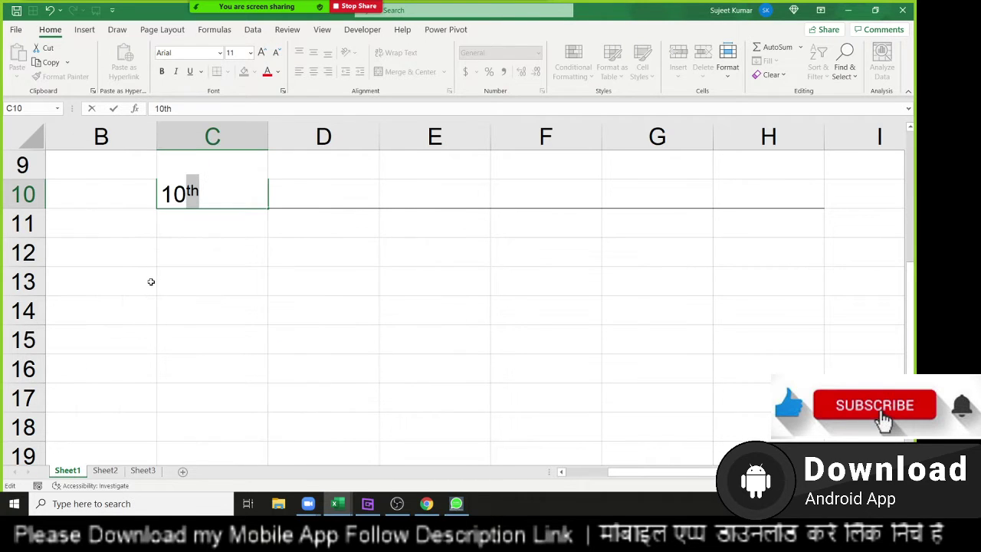
pyautogui.click(151, 283)
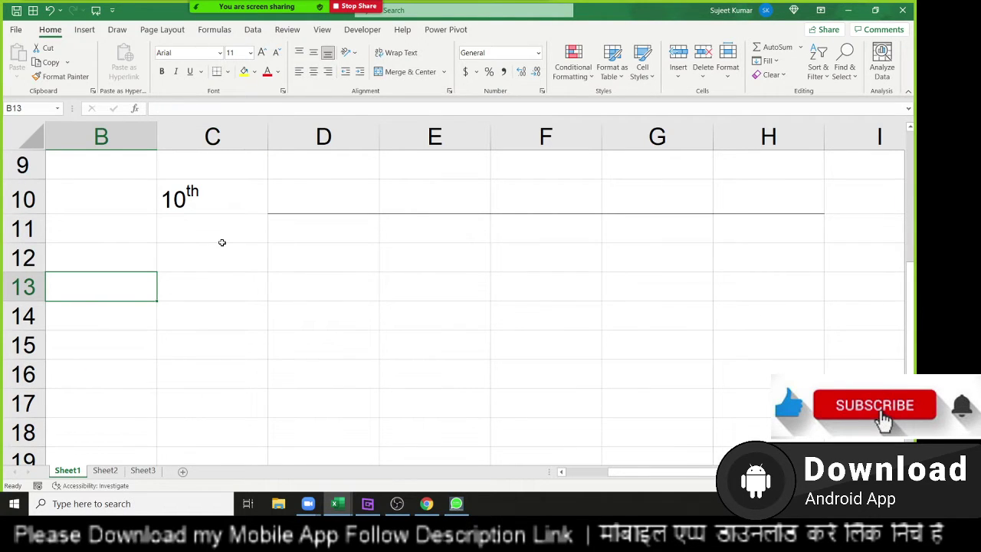
# Enter 10o in cell C11
pyautogui.click(201, 234)
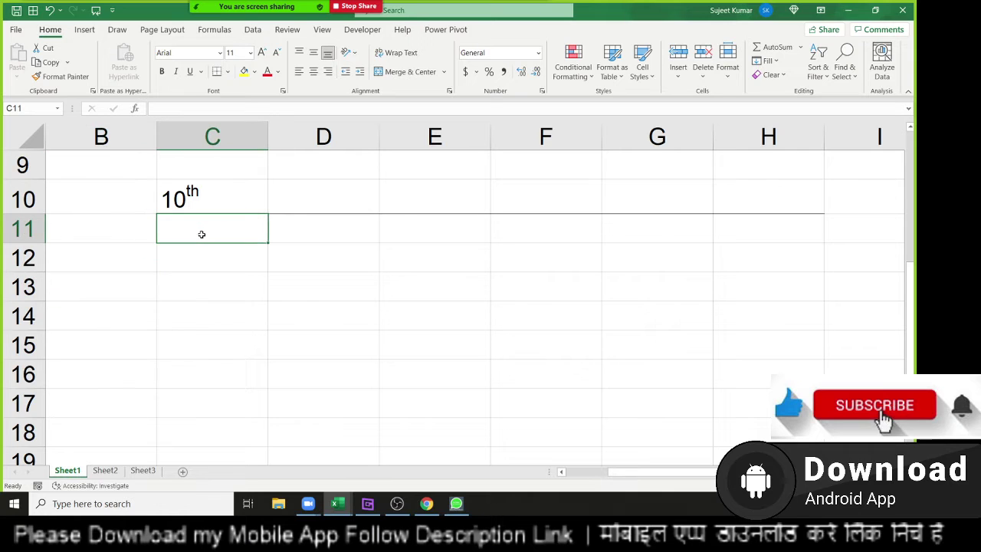
pyautogui.write('10')
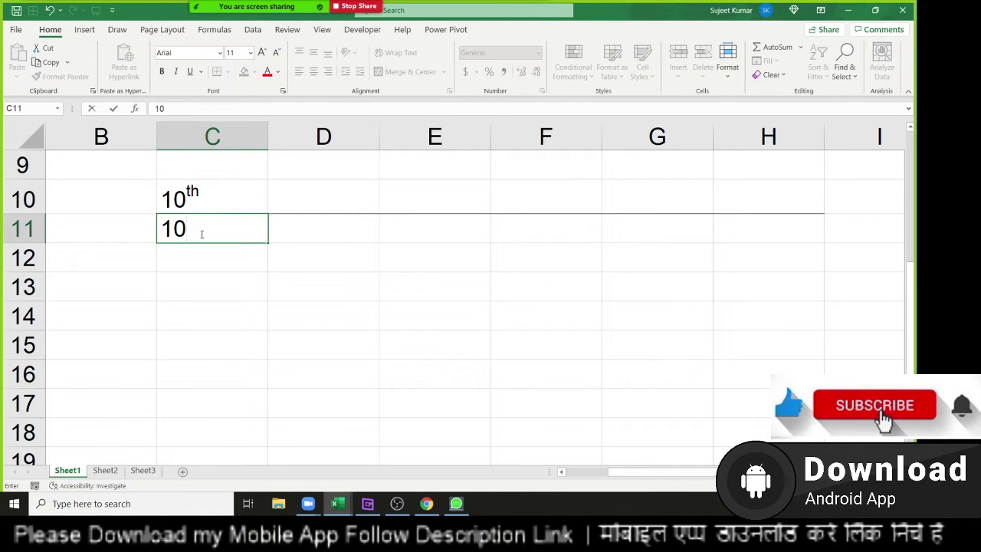
pyautogui.write('o')
pyautogui.press('Return')
# Superscript the 'o' in C11 so it reads like 10°
pyautogui.doubleClick(201, 232)
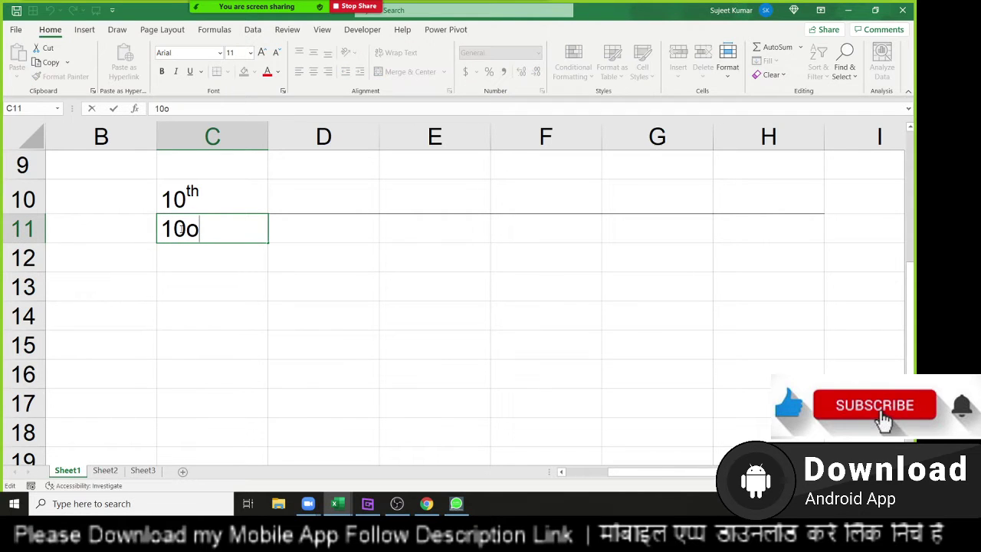
pyautogui.moveTo(186, 230); pyautogui.dragTo(201, 230)
pyautogui.rightClick(198, 230)
pyautogui.click(240, 337)
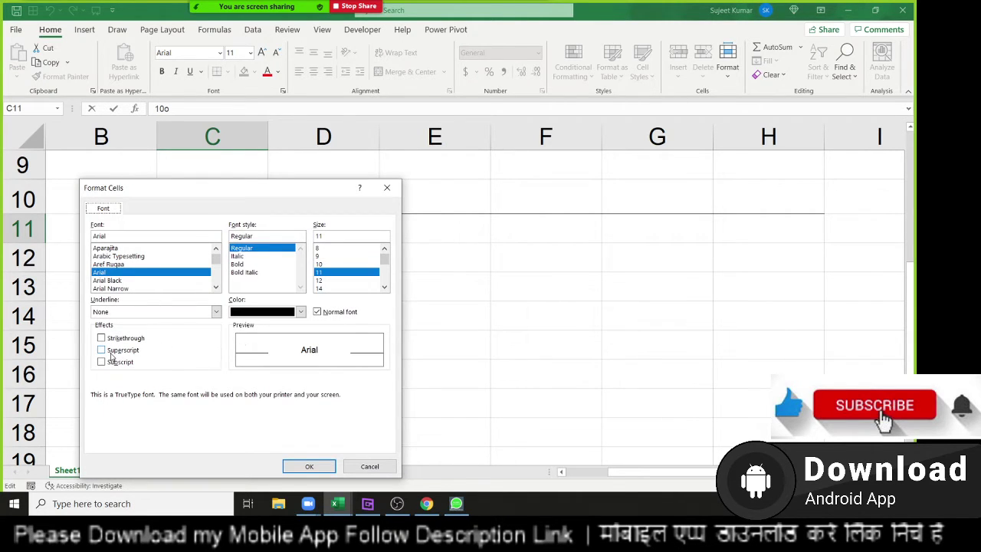
pyautogui.click(110, 352)
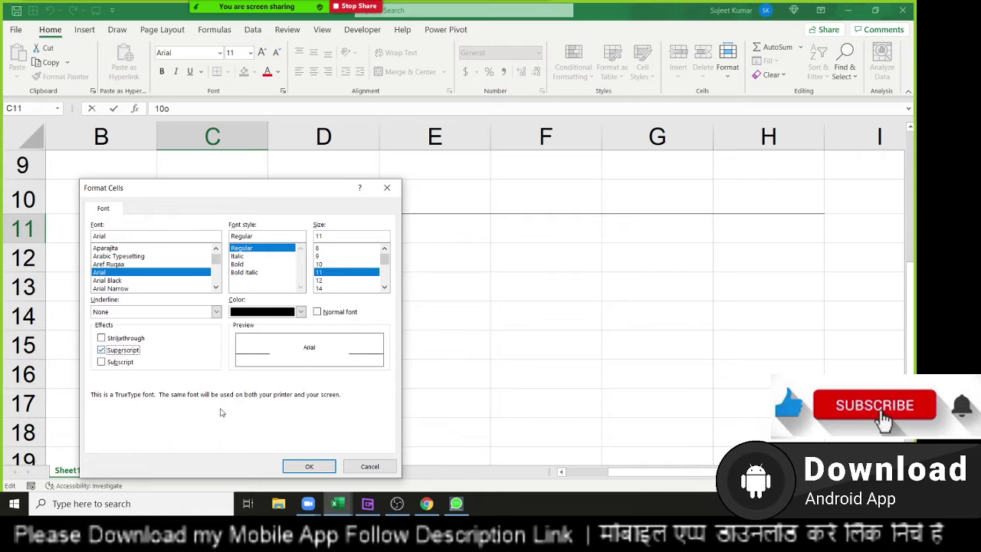
pyautogui.click(309, 467)
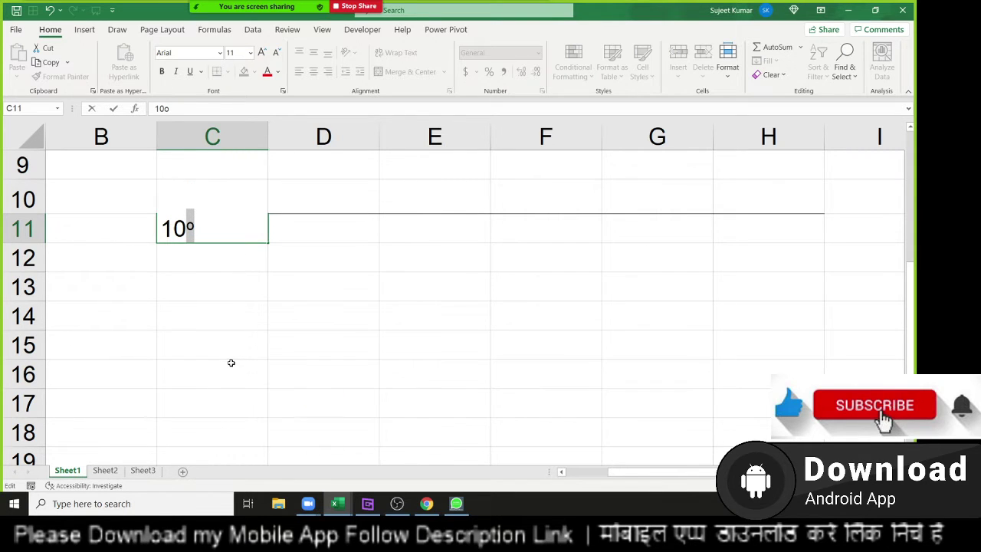
pyautogui.click(230, 363)
pyautogui.click(210, 261)
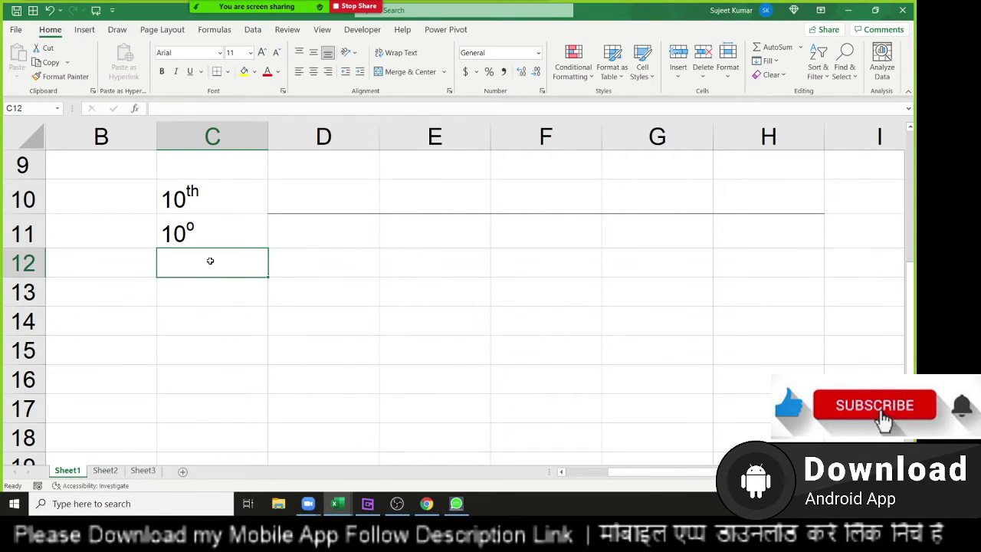
# Type 102 in C12 and superscript the 2; committing leaves plain 102
pyautogui.doubleClick(210, 261)
pyautogui.write('102')
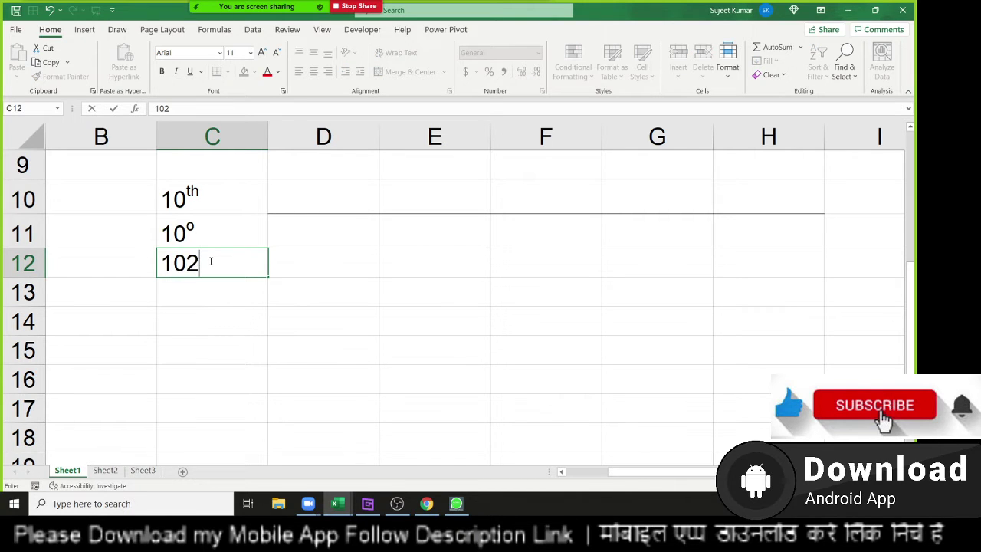
pyautogui.moveTo(187, 263); pyautogui.dragTo(201, 263)
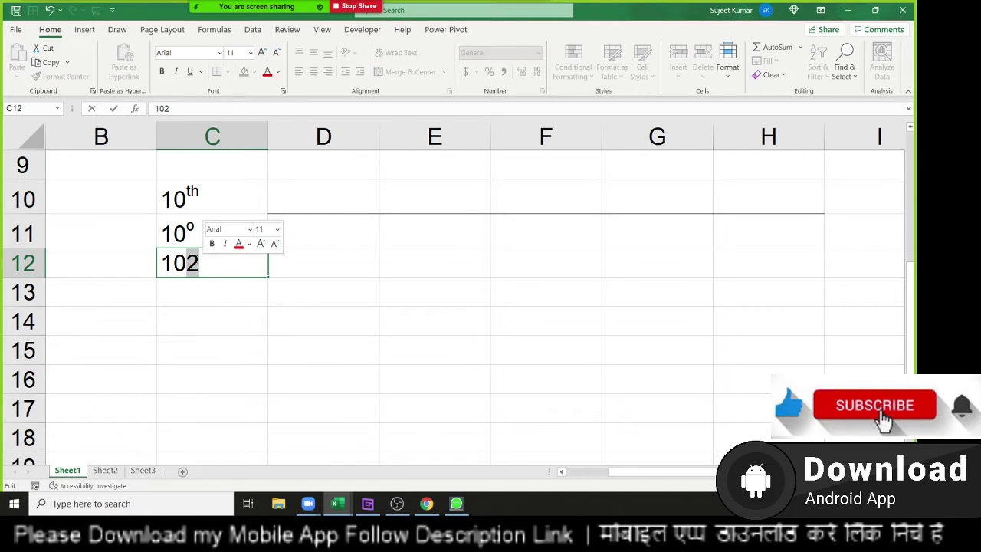
pyautogui.rightClick(194, 260)
pyautogui.click(238, 357)
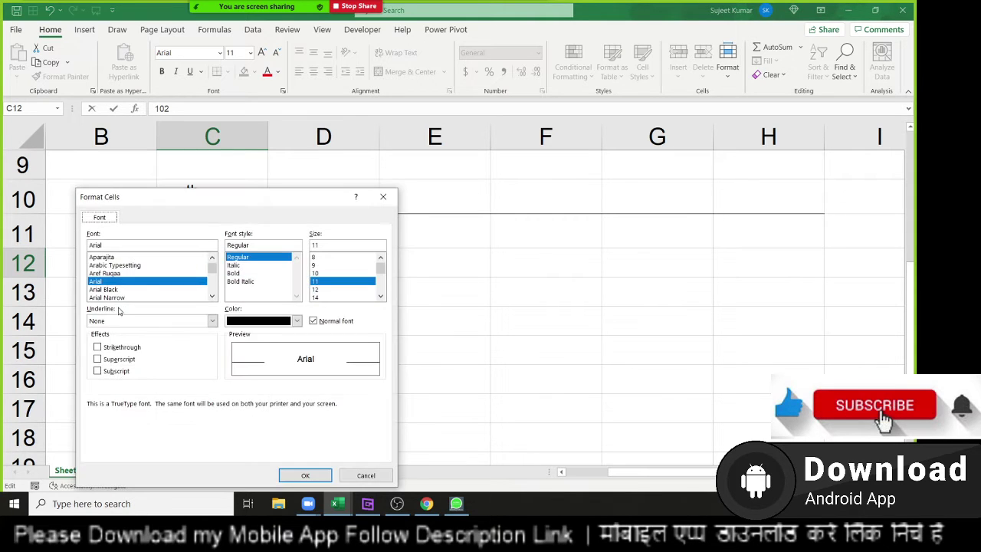
pyautogui.click(115, 358)
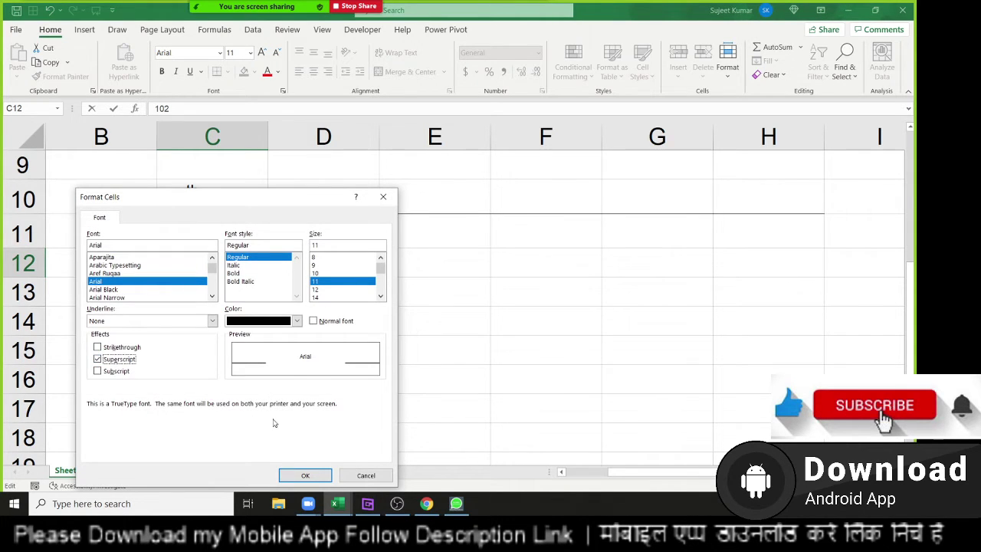
pyautogui.click(316, 477)
pyautogui.click(316, 477)
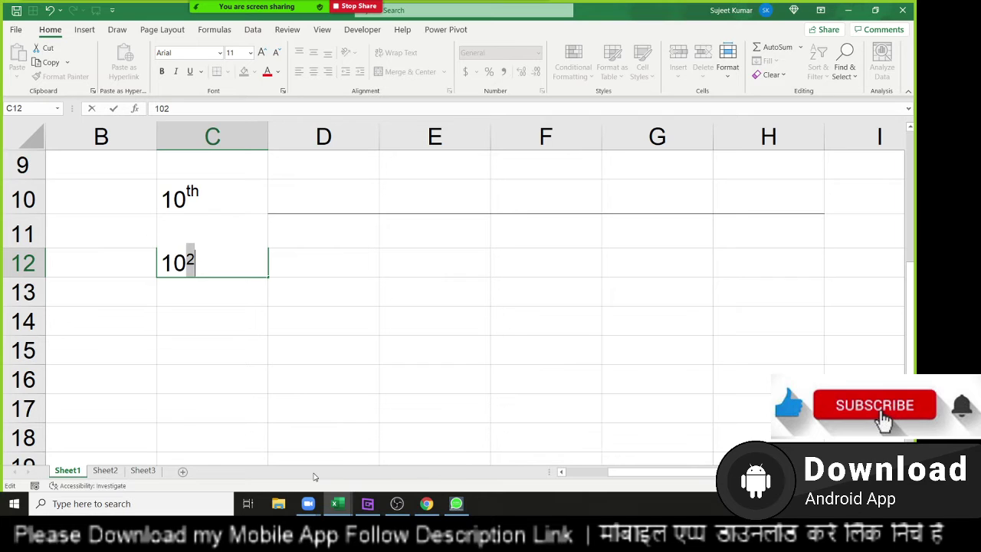
pyautogui.press('Right')
pyautogui.press('Return')
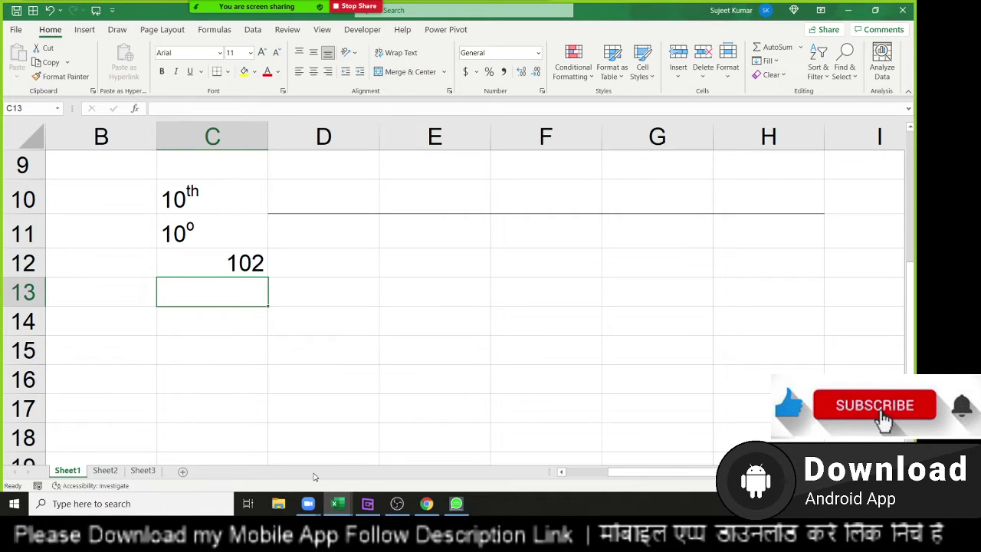
# Re-enter C12 as the text value '102
pyautogui.press('Up')
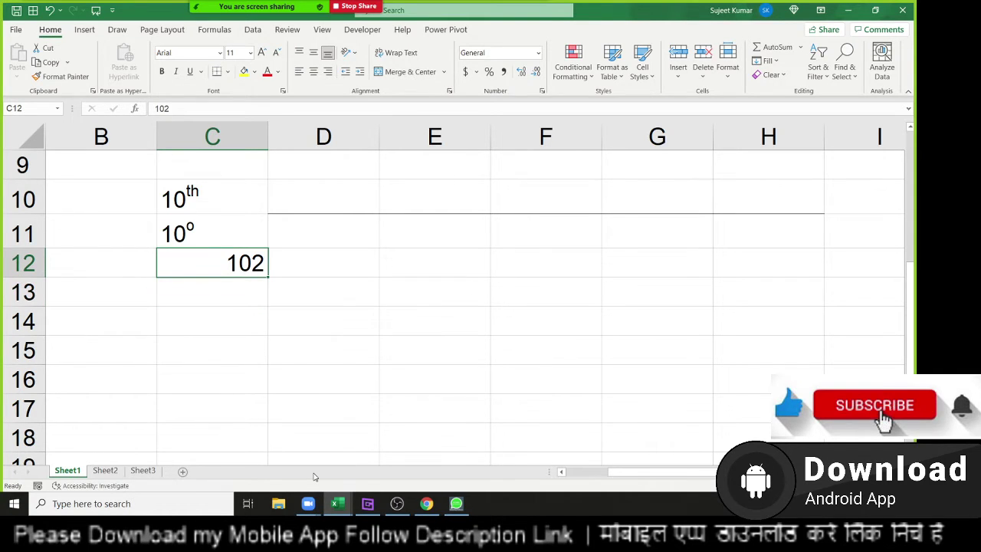
pyautogui.write("'")
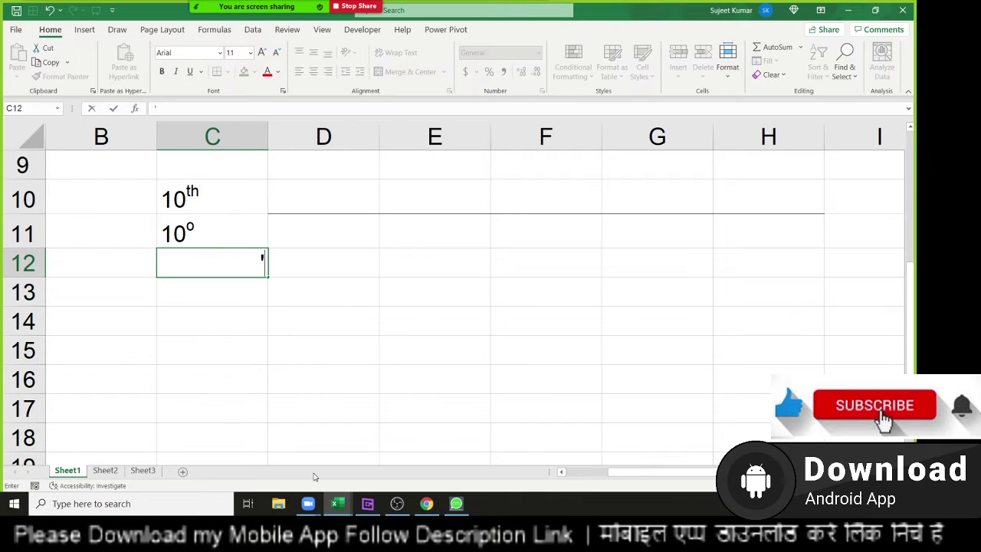
pyautogui.write('102')
pyautogui.press('Return')
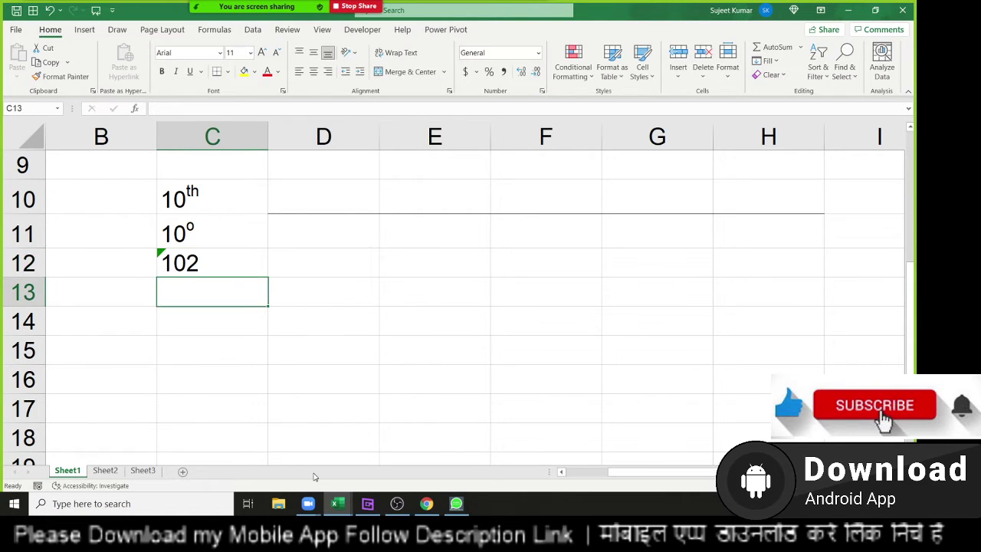
# Superscript the 2 in C12 so it displays as 10²
pyautogui.press('Up')
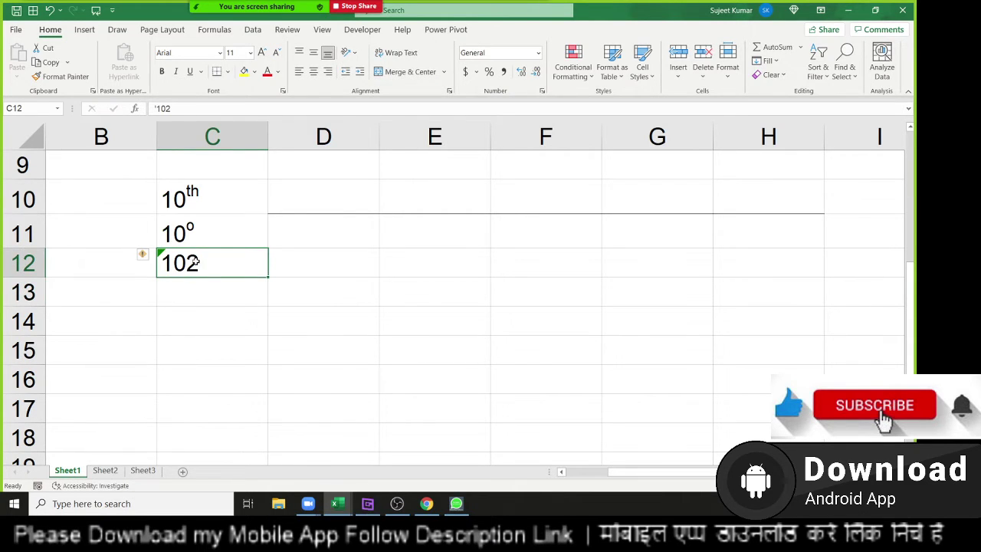
pyautogui.doubleClick(196, 261)
pyautogui.moveTo(190, 263); pyautogui.dragTo(204, 261)
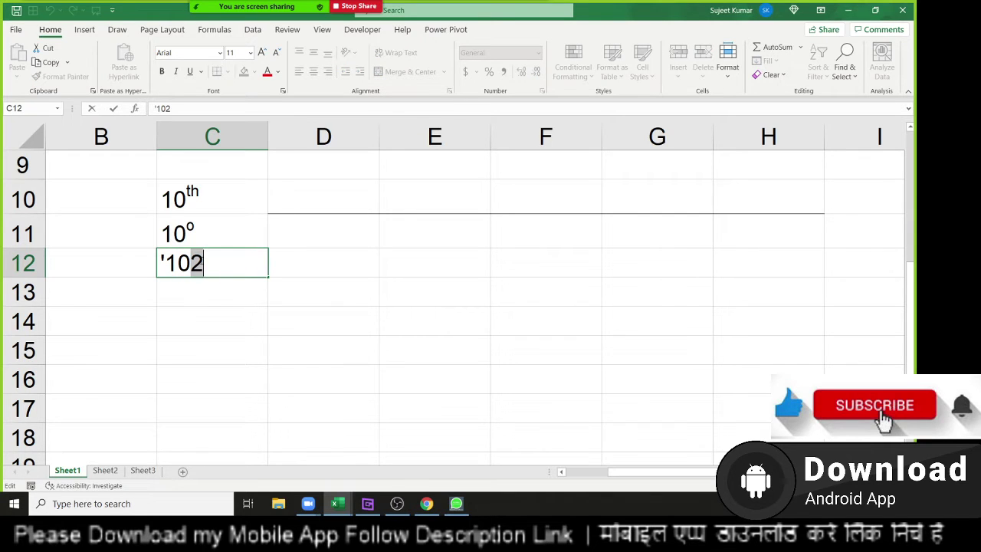
pyautogui.rightClick(202, 262)
pyautogui.click(227, 363)
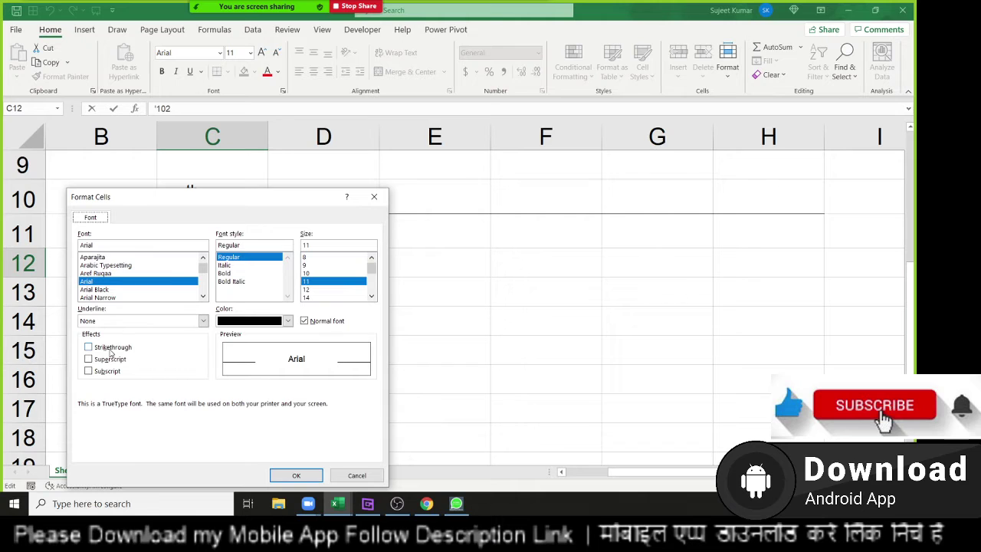
pyautogui.click(110, 359)
pyautogui.click(299, 475)
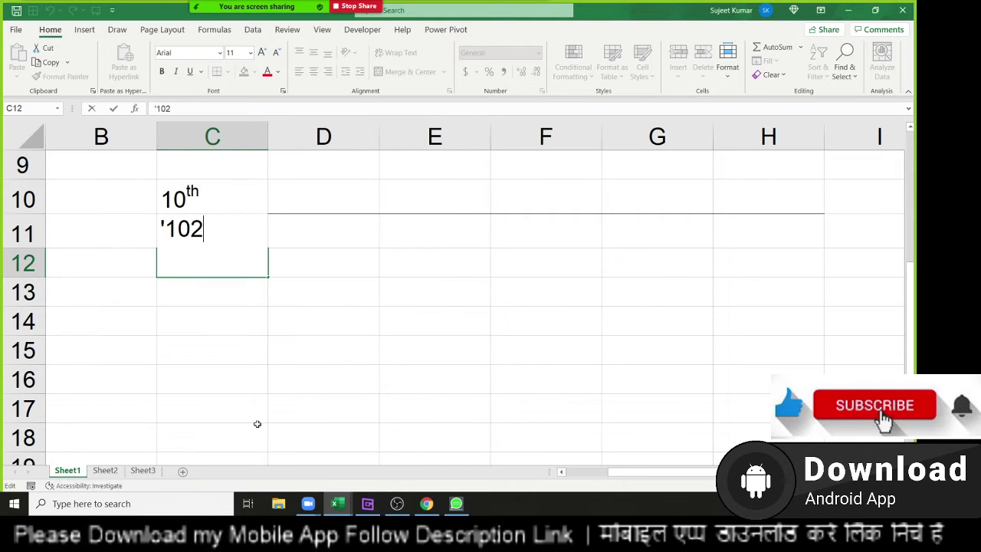
pyautogui.click(210, 329)
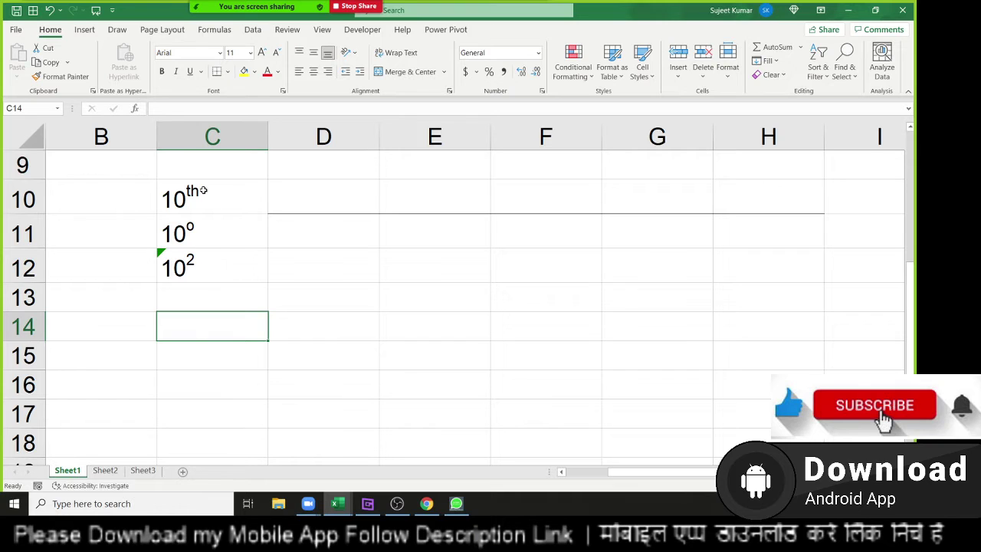
pyautogui.moveTo(200, 190); pyautogui.dragTo(200, 271)
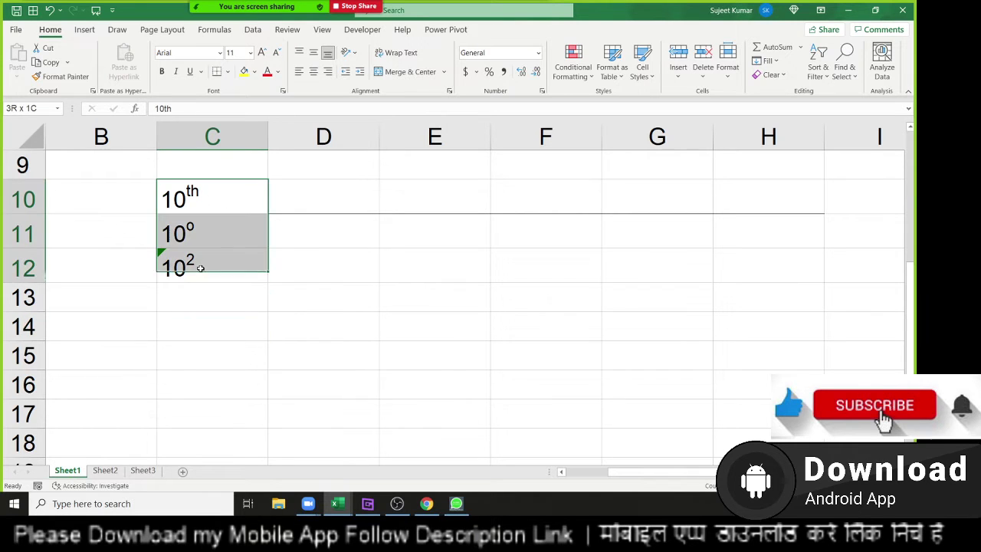
pyautogui.click(412, 161)
# Enter 10, 30, 85, 36, 74, 36, 85, 26 down column E from E9
pyautogui.write('10')
pyautogui.press('Return')
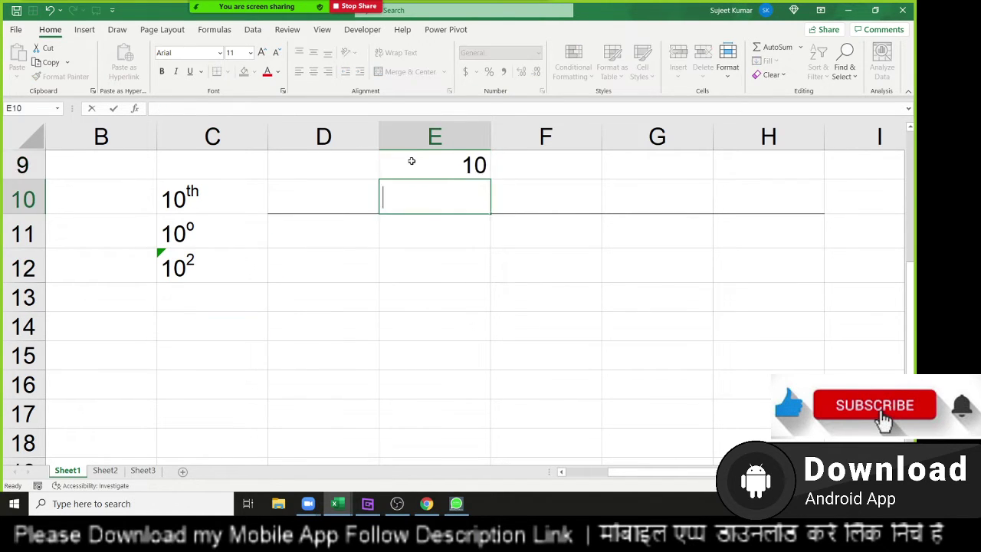
pyautogui.write('30')
pyautogui.press('Return')
pyautogui.write('85')
pyautogui.press('Return')
pyautogui.write('36')
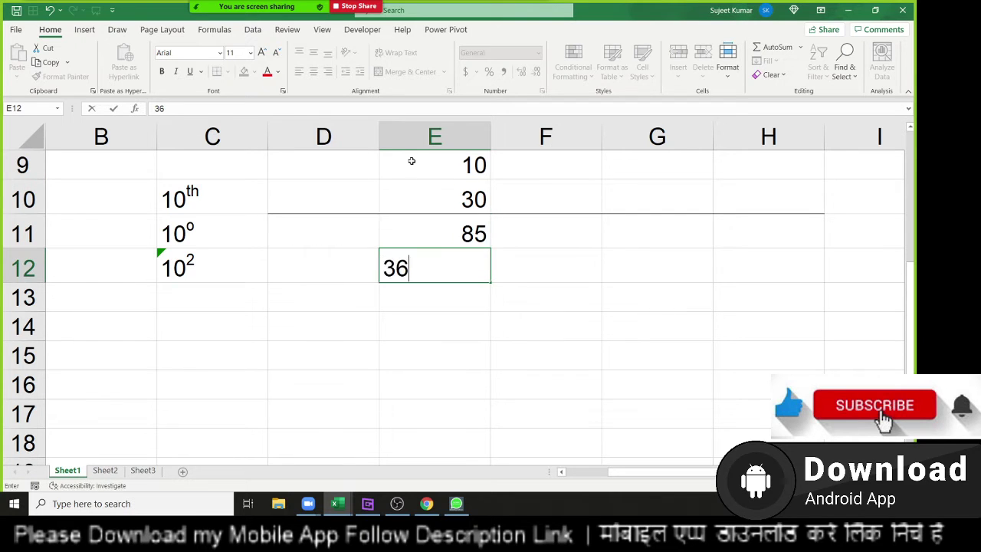
pyautogui.press('Return')
pyautogui.write('74')
pyautogui.press('Return')
pyautogui.write('36')
pyautogui.press('Return')
pyautogui.write('85')
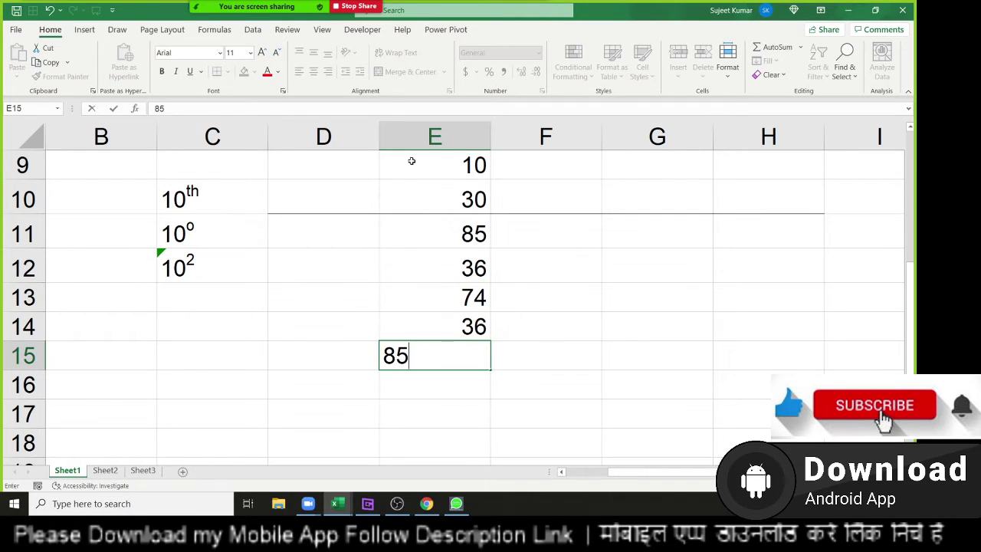
pyautogui.press('Return')
pyautogui.write('2')
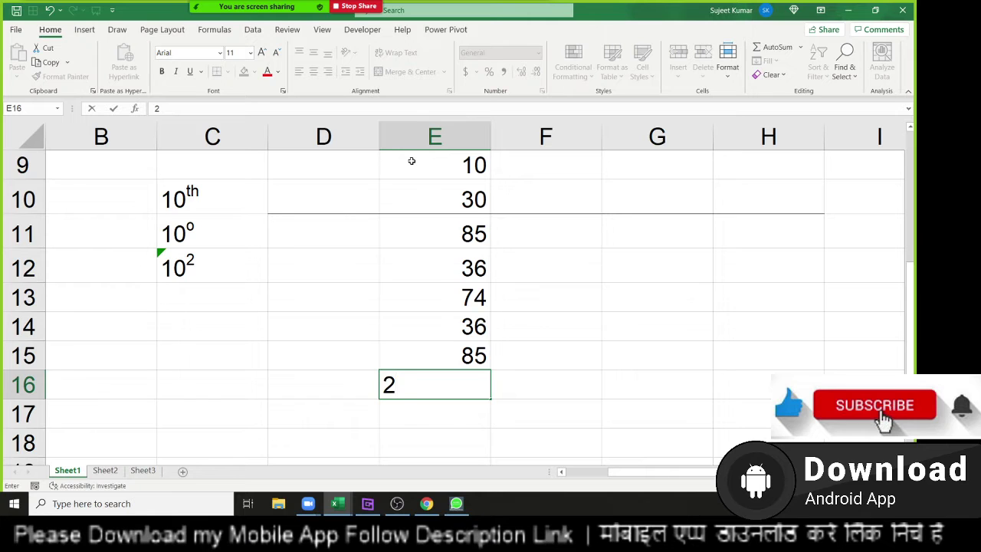
pyautogui.write('6')
pyautogui.press('Return')
# Fill E17 with 60 and E18 with 80, correcting the mistyped entries
pyautogui.write('525')
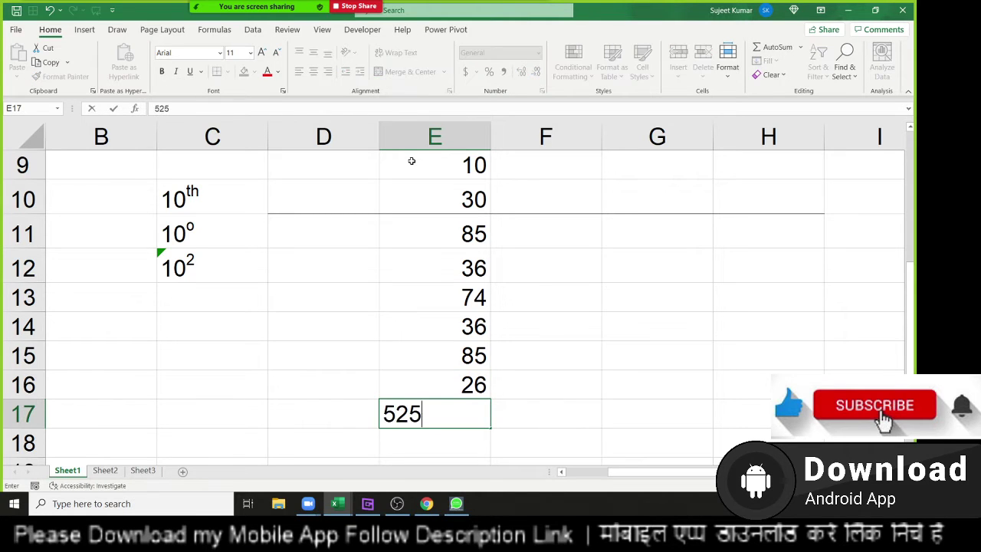
pyautogui.press('Return')
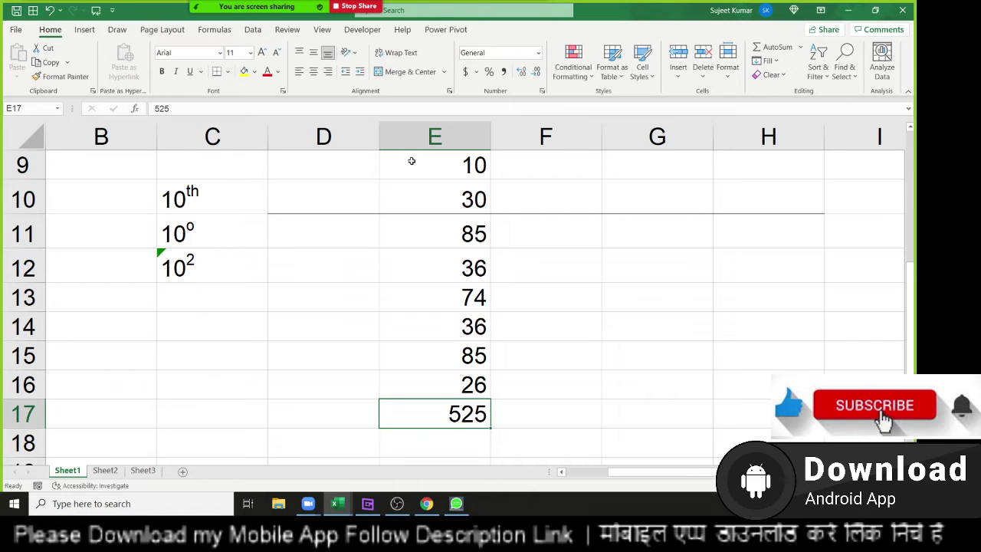
pyautogui.write('5')
pyautogui.press('Return')
pyautogui.write('6')
pyautogui.press('Return')
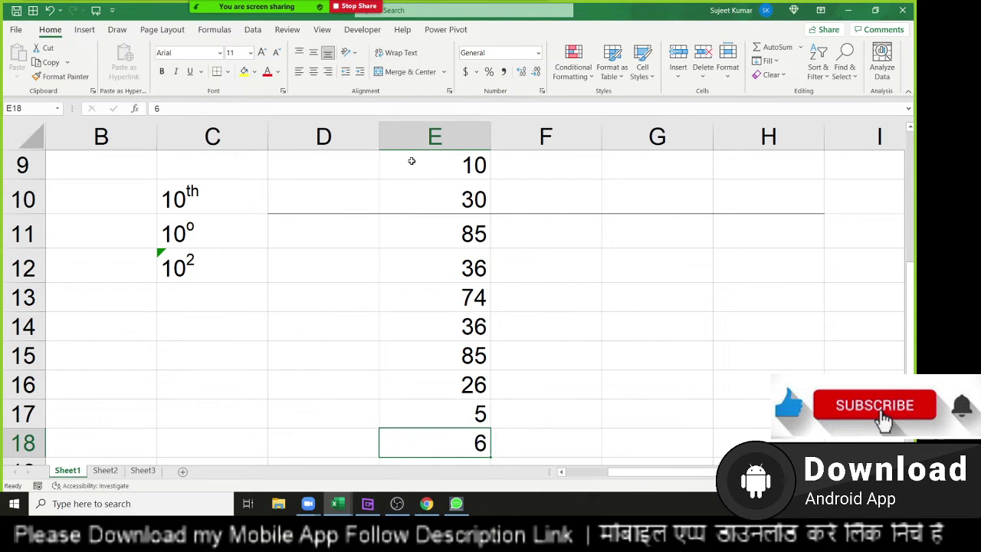
pyautogui.press('Up')
pyautogui.press('Up')
pyautogui.write('60')
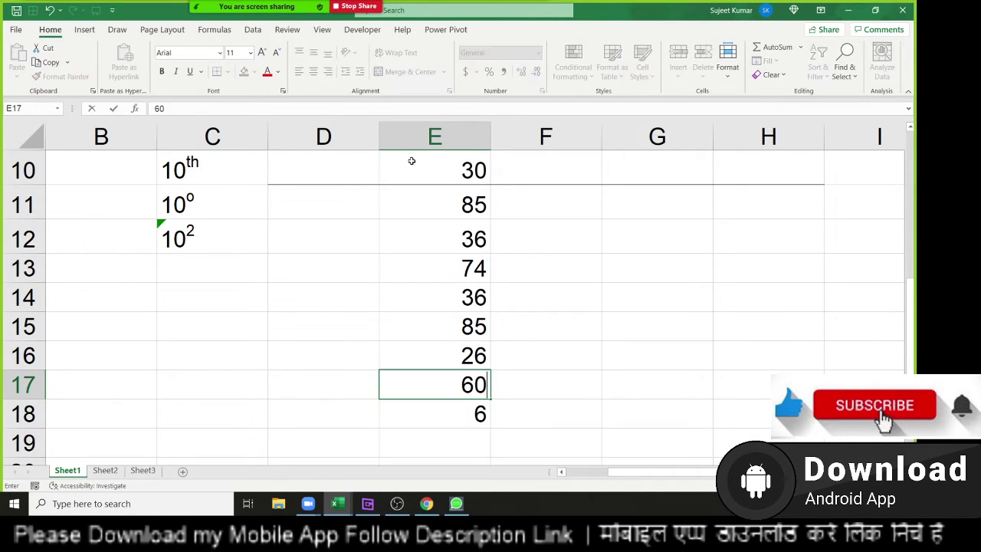
pyautogui.press('Return')
pyautogui.press('Return')
pyautogui.press('Up')
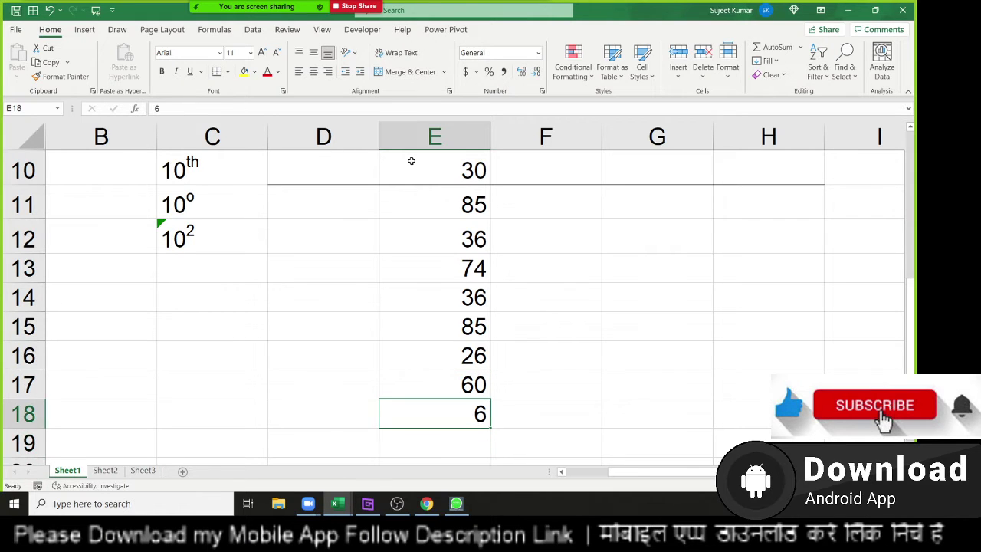
pyautogui.write('80')
pyautogui.press('Return')
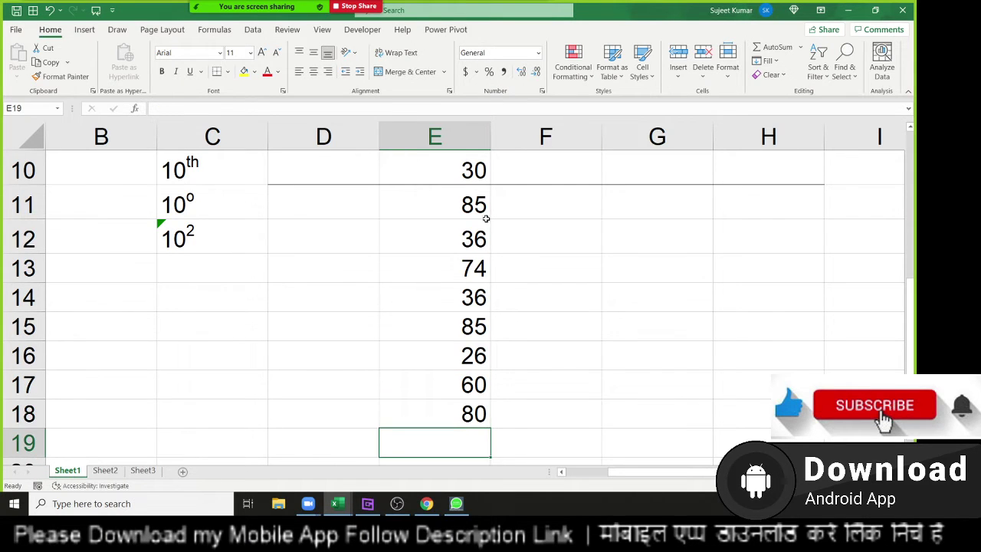
# Append an 'o' to the 10 in E9 so it reads 10o
pyautogui.click(486, 219)
pyautogui.scroll(3, 475, 207)
pyautogui.scroll(-1, 498, 299)
pyautogui.scroll(-1, 493, 259)
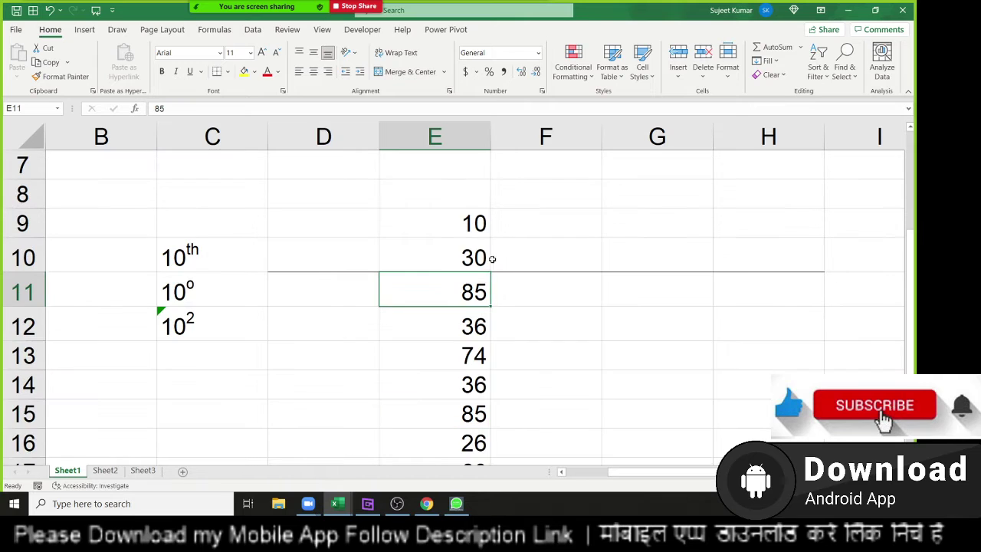
pyautogui.doubleClick(481, 223)
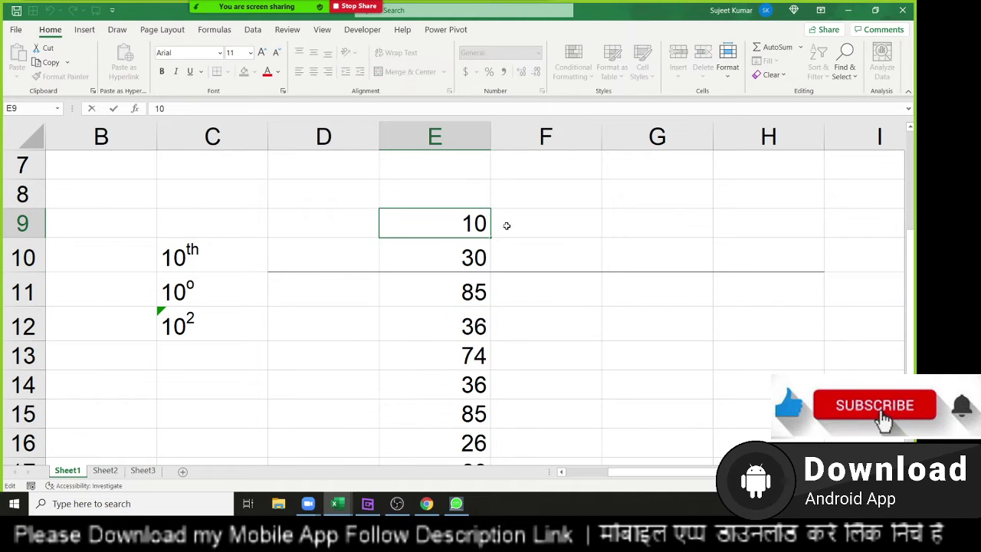
pyautogui.write('o')
pyautogui.press('Return')
# Superscript the 'o' in E9 using Ctrl+1 Format Cells
pyautogui.click(431, 221)
pyautogui.doubleClick(430, 222)
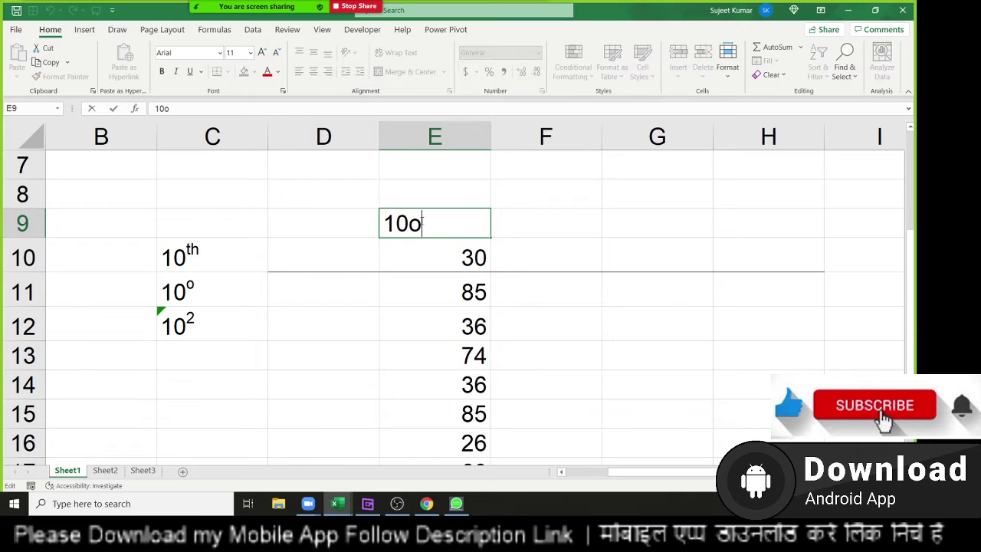
pyautogui.moveTo(414, 224); pyautogui.dragTo(426, 223)
pyautogui.rightClick(421, 224)
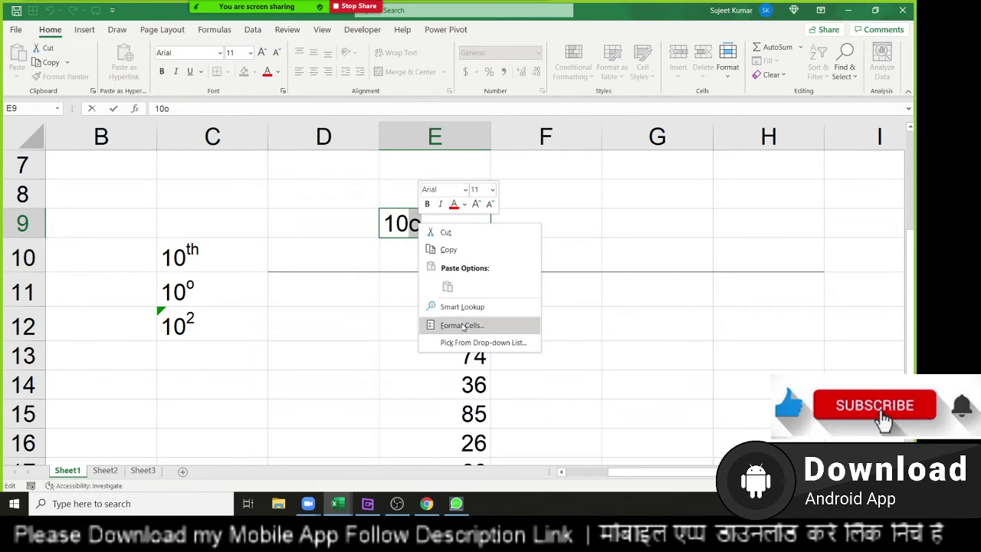
pyautogui.press('Escape')
pyautogui.hotkey('ctrl', '1')
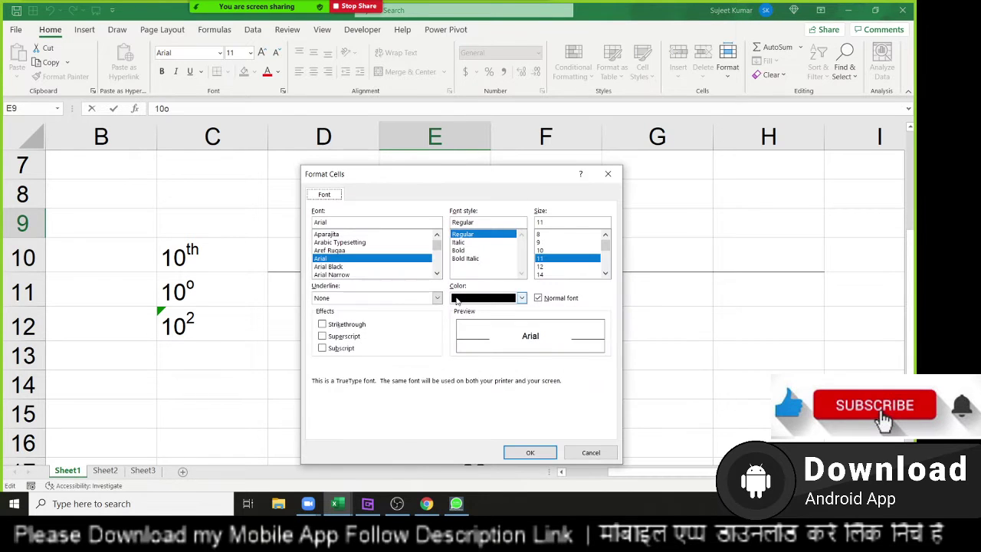
pyautogui.click(340, 336)
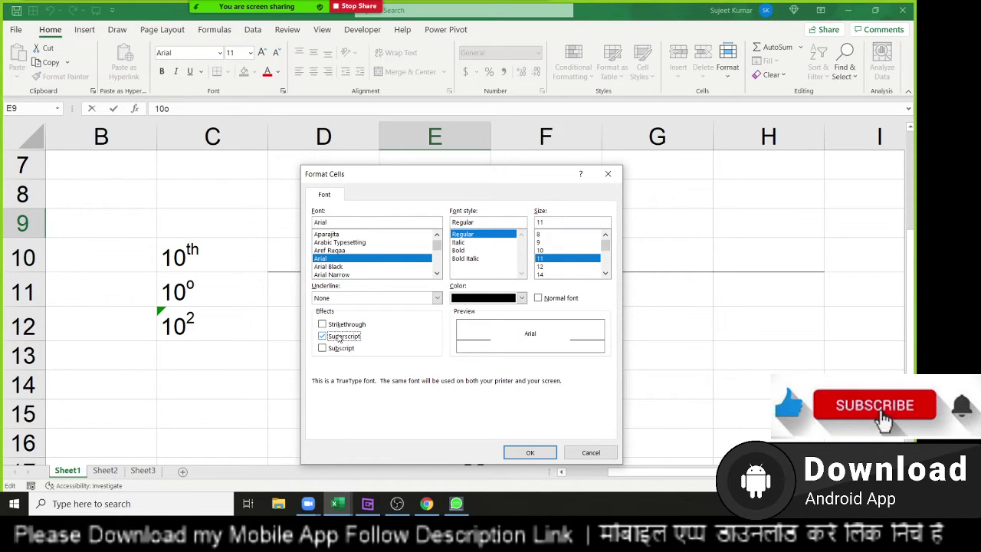
pyautogui.click(519, 453)
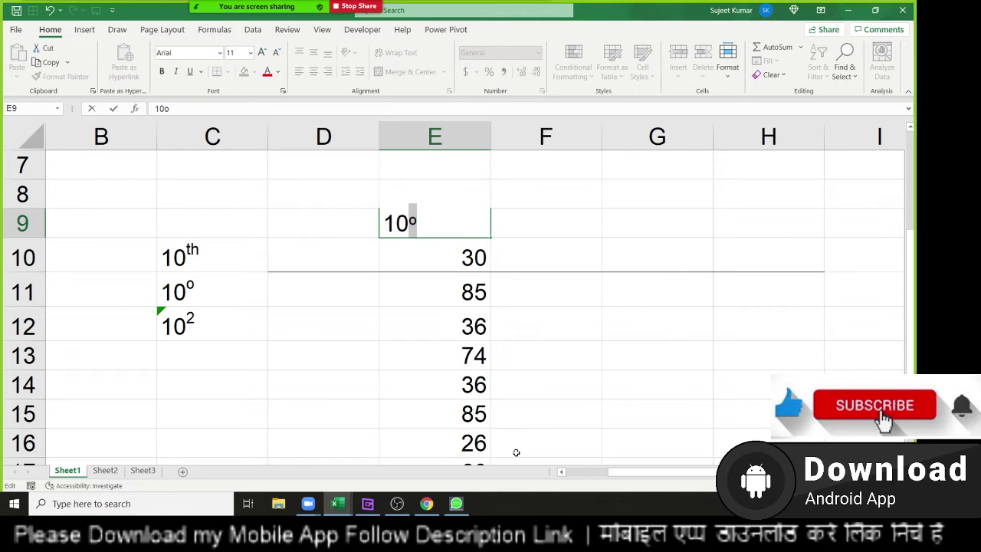
pyautogui.press('Return')
pyautogui.press('Up')
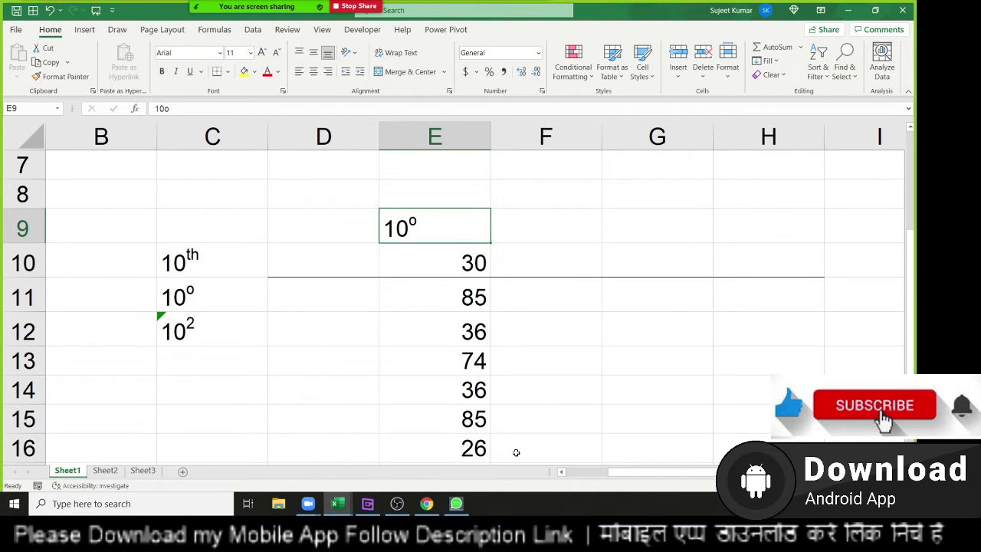
# Undo the superscript and the added 'o' so E9 reads plain 10
pyautogui.press('Down')
pyautogui.press('Down')
pyautogui.press('Down')
pyautogui.press('Down')
pyautogui.press('Down')
pyautogui.press('Down')
pyautogui.press('Down')
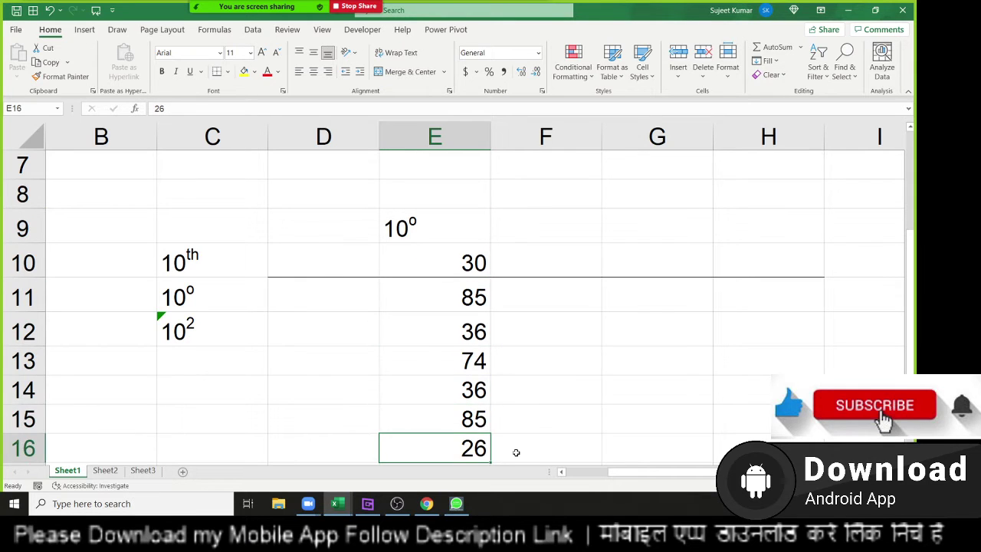
pyautogui.press('Up')
pyautogui.press('Up')
pyautogui.press('Up')
pyautogui.press('Up')
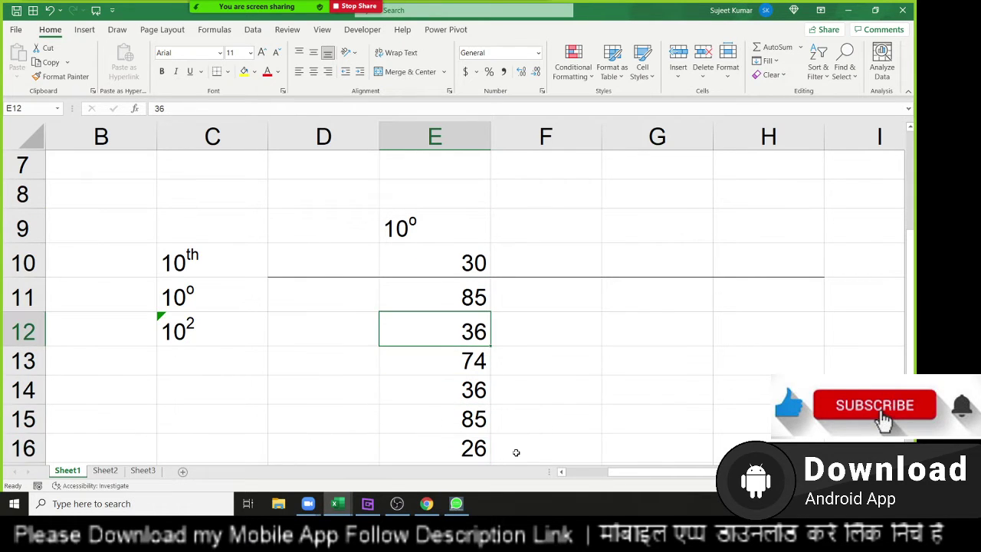
pyautogui.hotkey('ctrl', 'z')
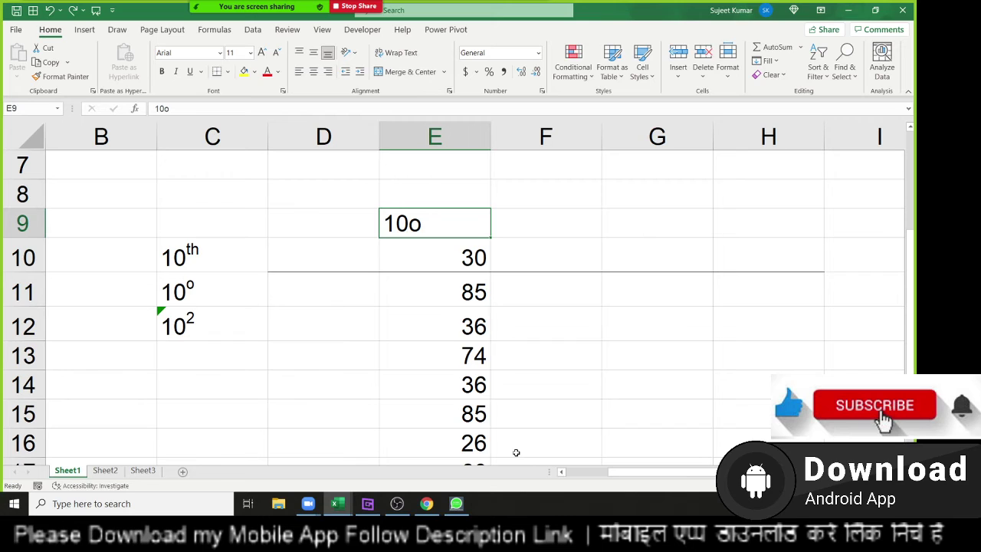
pyautogui.hotkey('ctrl', 'z')
# Move through the E9:E18 list and along row 9 with Ctrl+arrow, arrow and Home keys
pyautogui.hotkey('ctrl', 'Down')
pyautogui.hotkey('ctrl', 'Up')
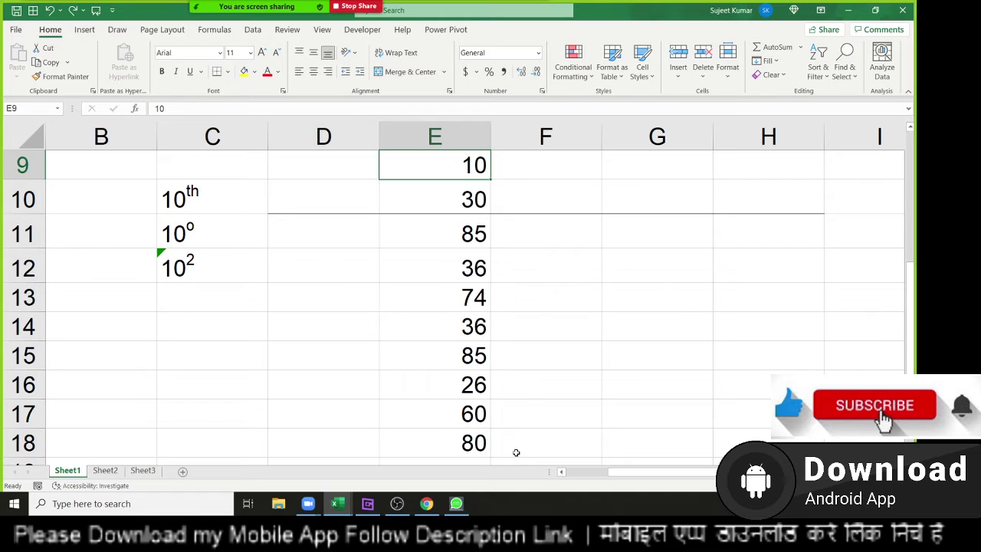
pyautogui.press('Up')
pyautogui.press('Down')
pyautogui.press('Right')
pyautogui.press('Right')
pyautogui.press('Right')
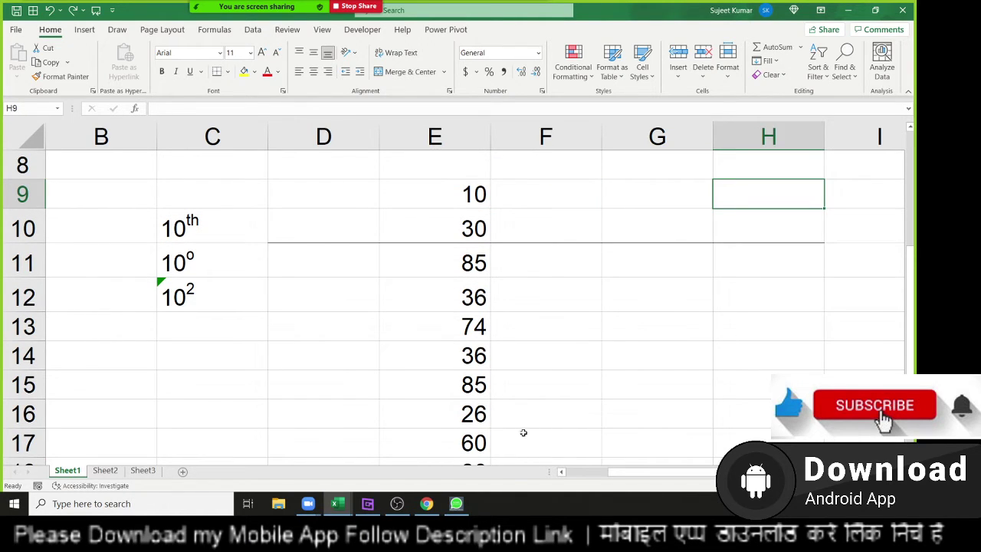
pyautogui.press('Right')
pyautogui.press('Right')
pyautogui.press('Right')
pyautogui.press('Left')
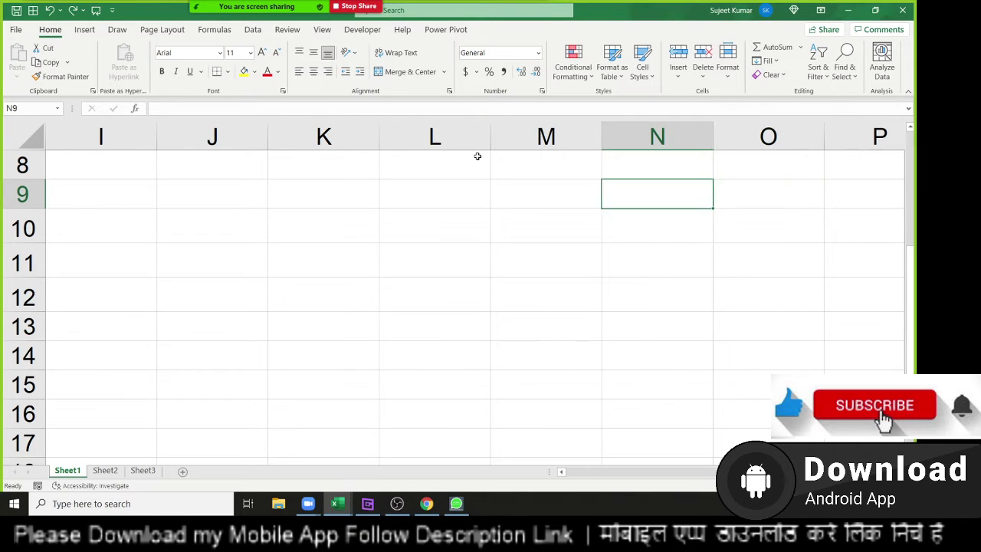
pyautogui.press('Left')
pyautogui.press('Left')
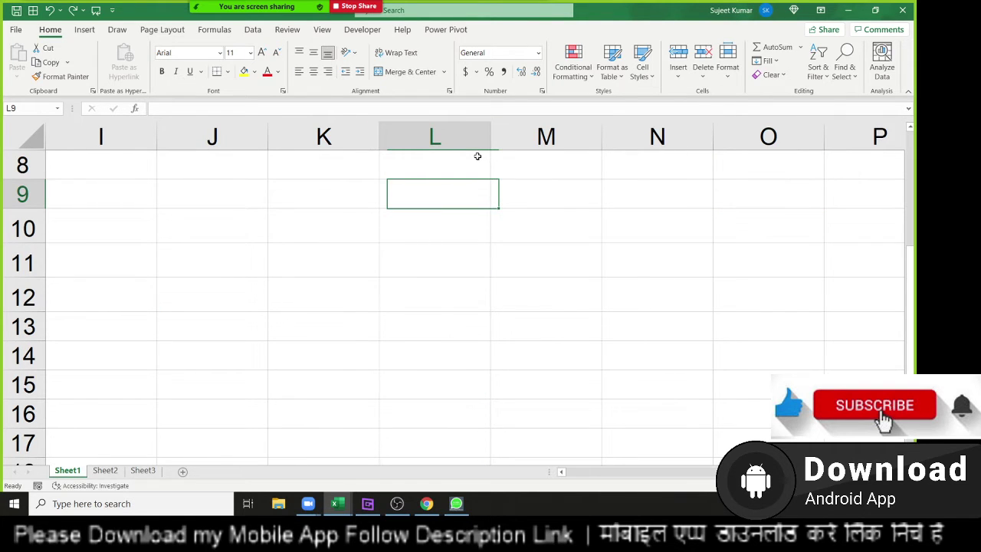
pyautogui.press('Home')
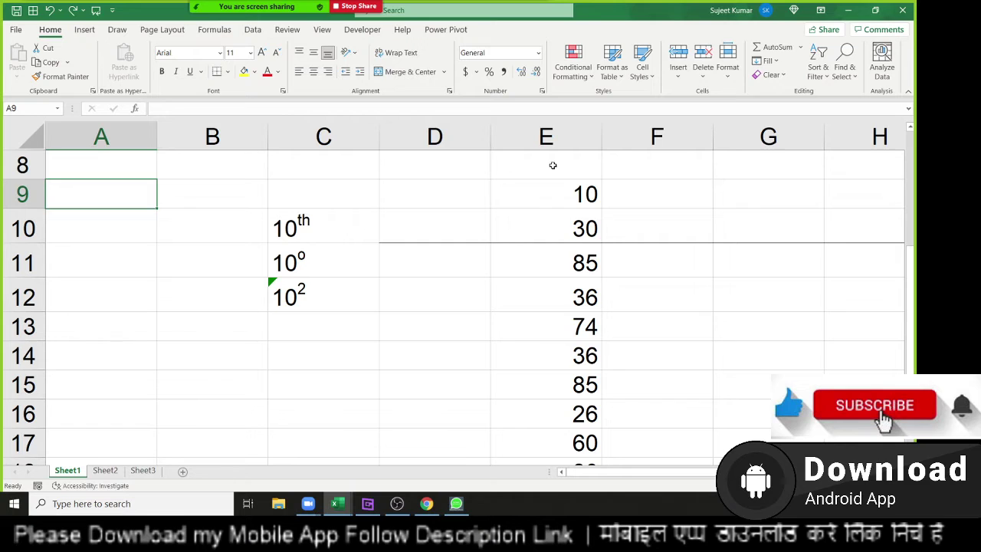
# Type 'o' in F9 and fill it down to F18 with Ctrl+D
pyautogui.click(585, 198)
pyautogui.click(619, 189)
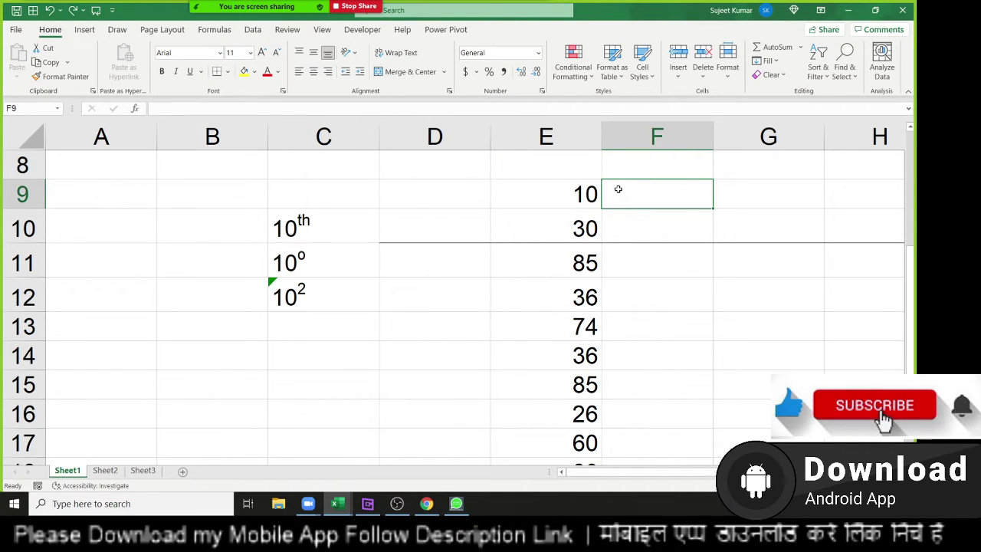
pyautogui.write('o')
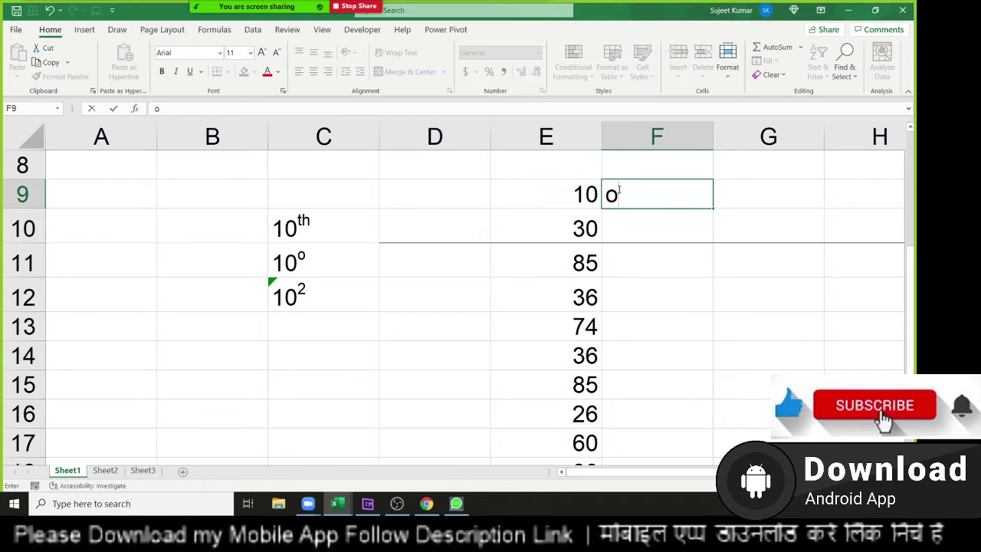
pyautogui.press('Return')
pyautogui.press('Down')
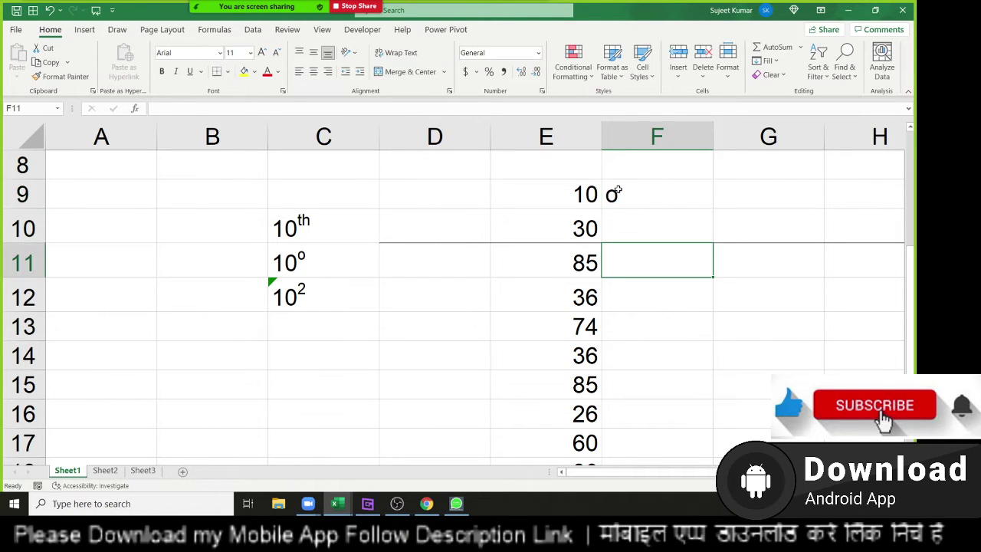
pyautogui.press('Up')
pyautogui.moveTo(637, 201); pyautogui.dragTo(639, 494)
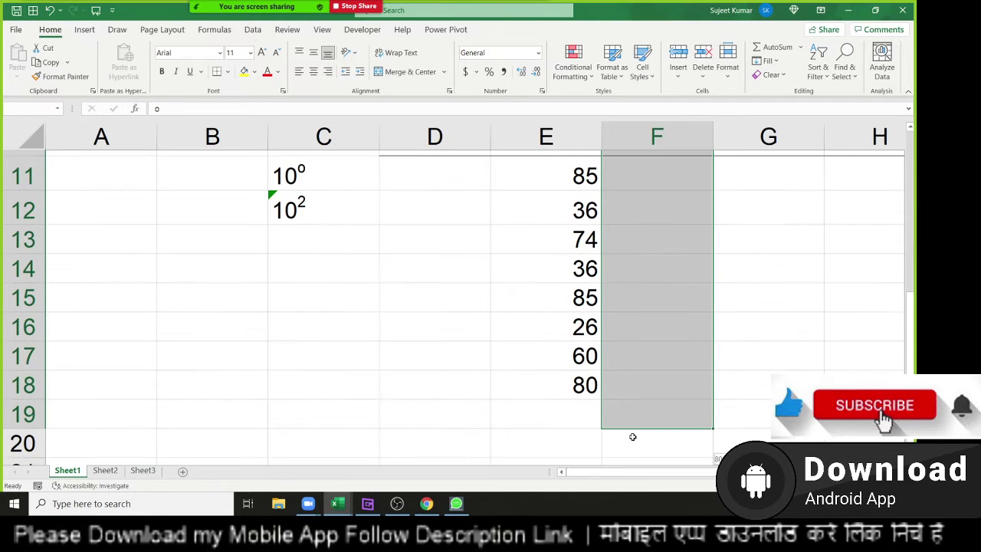
pyautogui.moveTo(639, 493); pyautogui.dragTo(629, 379)
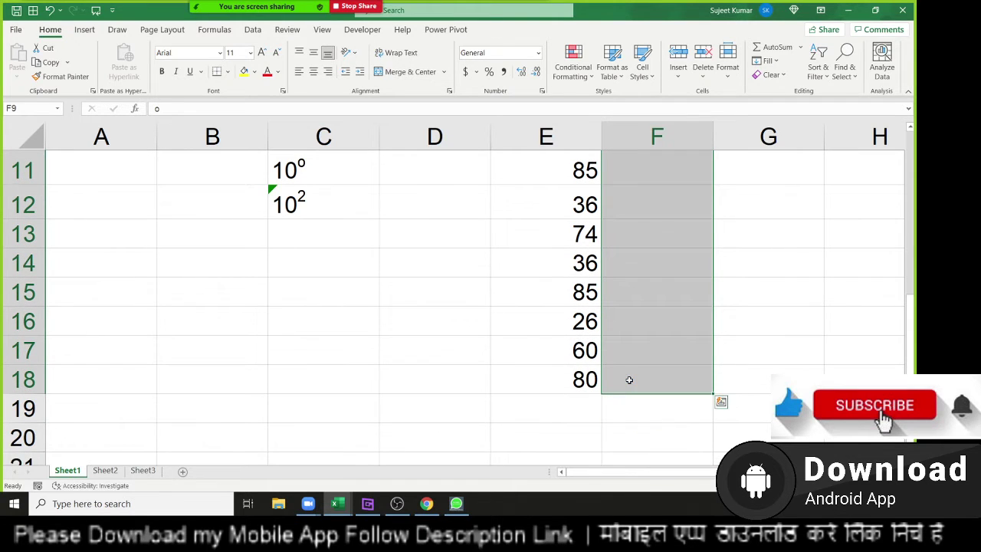
pyautogui.hotkey('ctrl', 'd')
pyautogui.scroll(3, 652, 311)
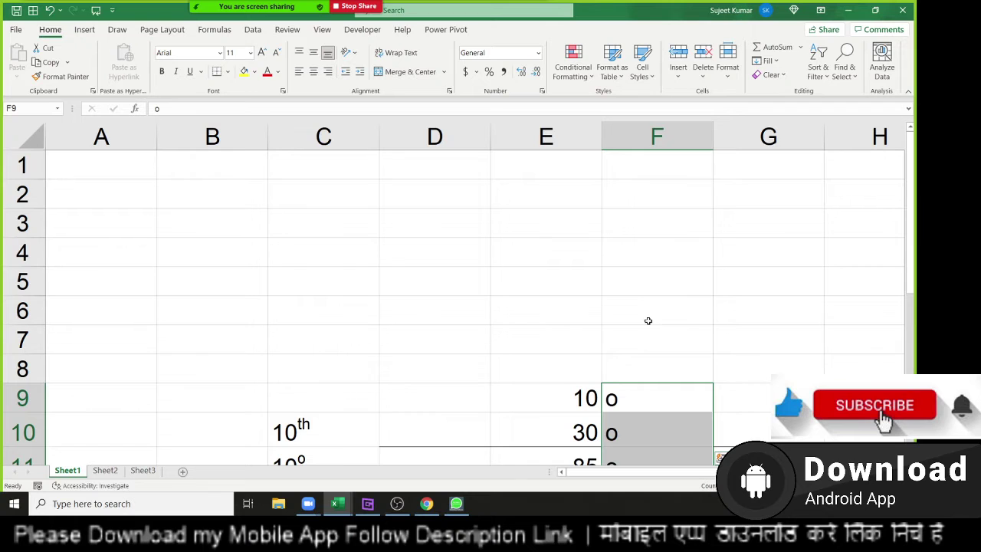
pyautogui.scroll(-1, 652, 311)
pyautogui.click(643, 312)
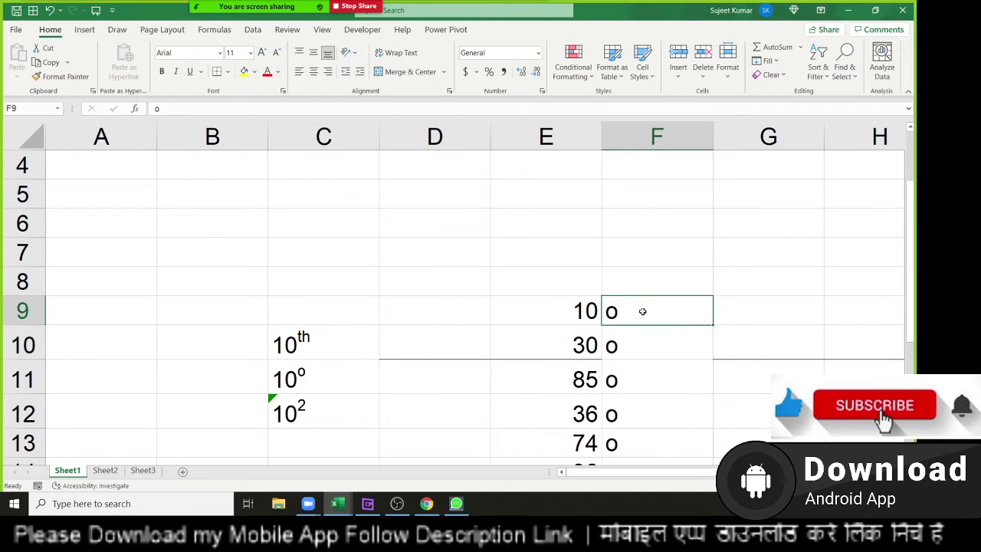
pyautogui.scroll(-1, 644, 311)
pyautogui.scroll(-1, 649, 309)
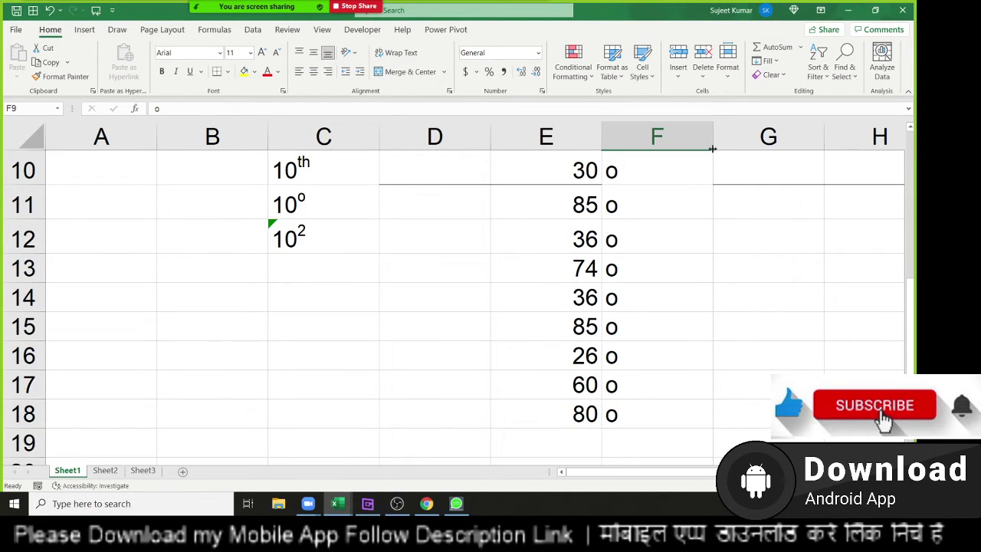
# Narrow columns F and E to fit their contents
pyautogui.moveTo(713, 148); pyautogui.dragTo(629, 156)
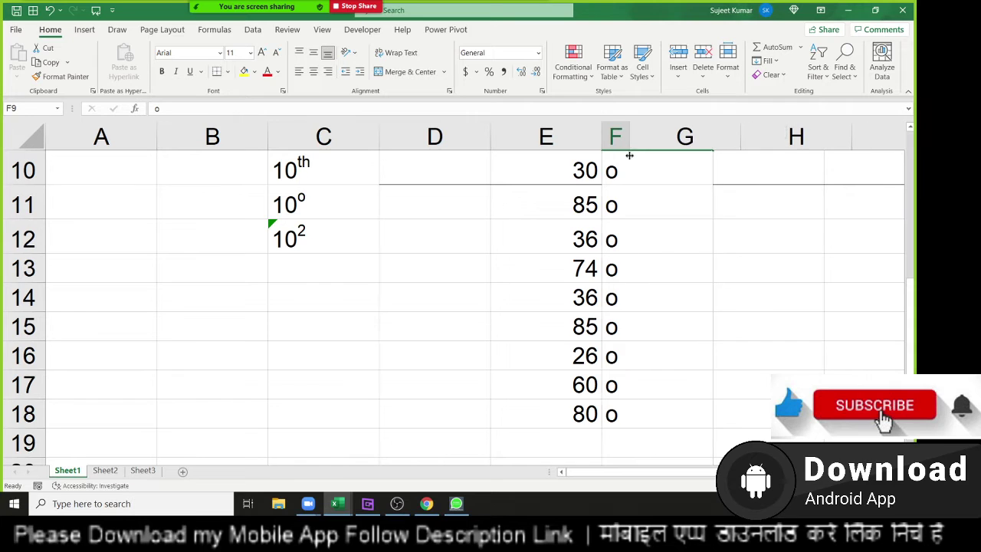
pyautogui.moveTo(629, 138); pyautogui.dragTo(623, 138)
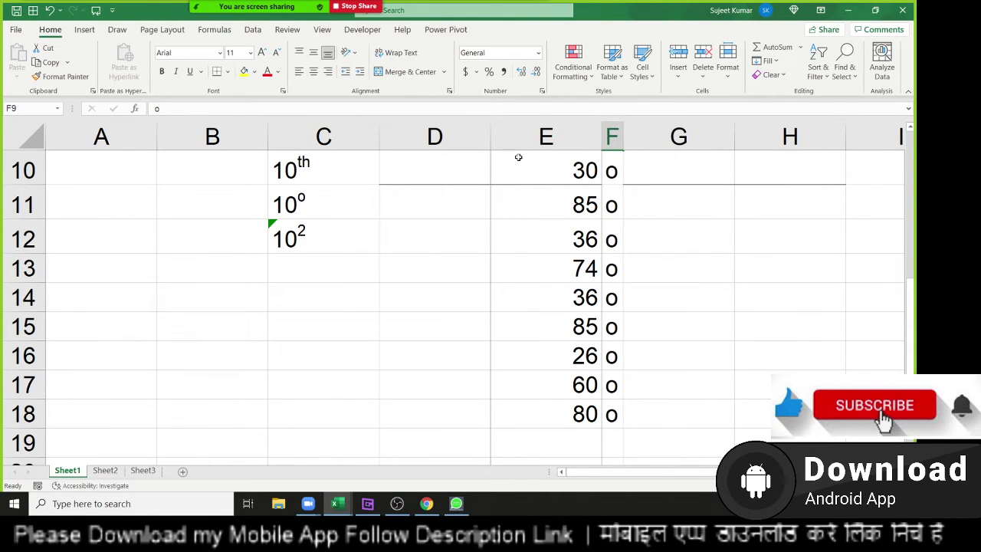
pyautogui.moveTo(602, 138)
pyautogui.mouseDown()
pyautogui.moveTo(512, 138)
pyautogui.moveTo(550, 144)
pyautogui.moveTo(573, 134)
pyautogui.mouseUp()
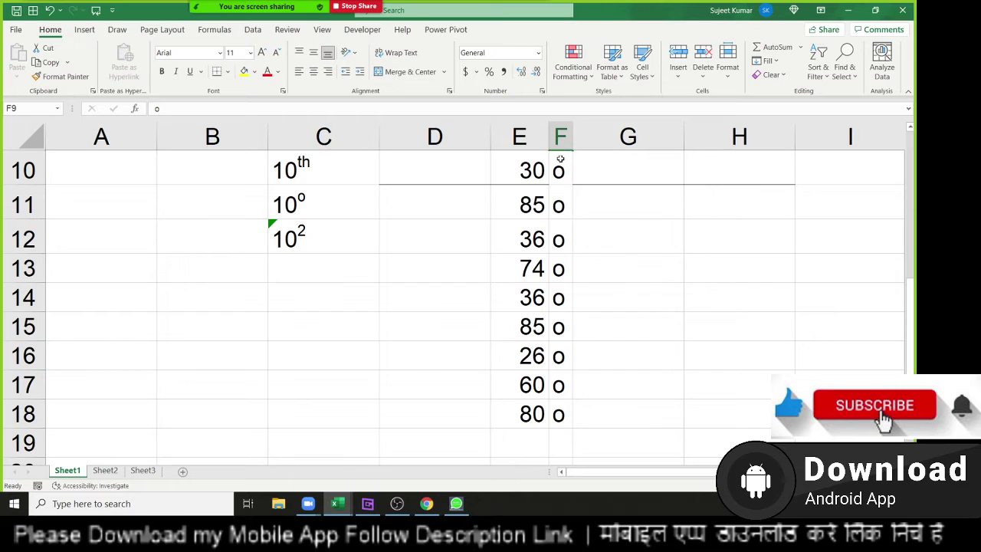
# Align the o marks in F10:F18 to the top-left of their cells
pyautogui.click(560, 159)
pyautogui.keyDown('shift'); pyautogui.click(557, 409); pyautogui.keyUp('shift')
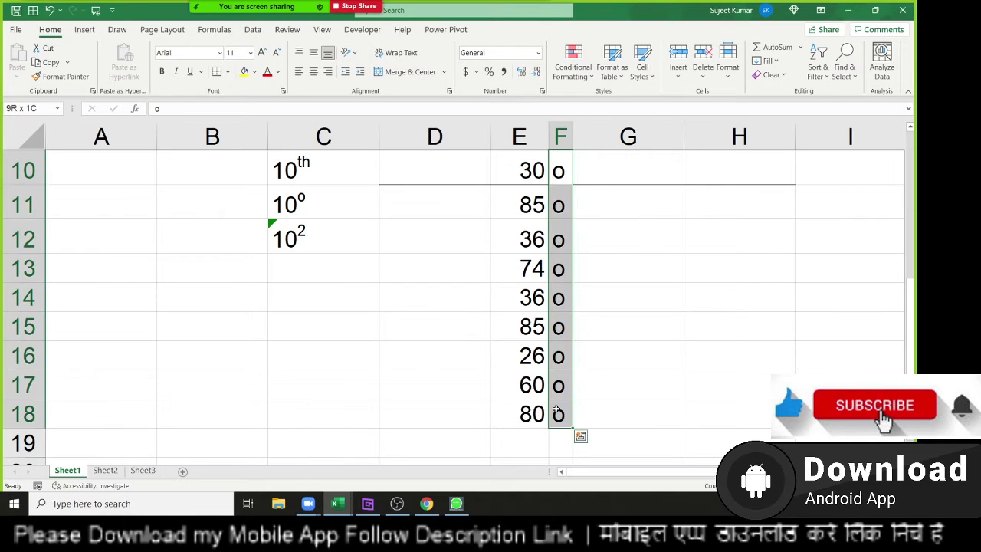
pyautogui.click(299, 71)
pyautogui.click(299, 52)
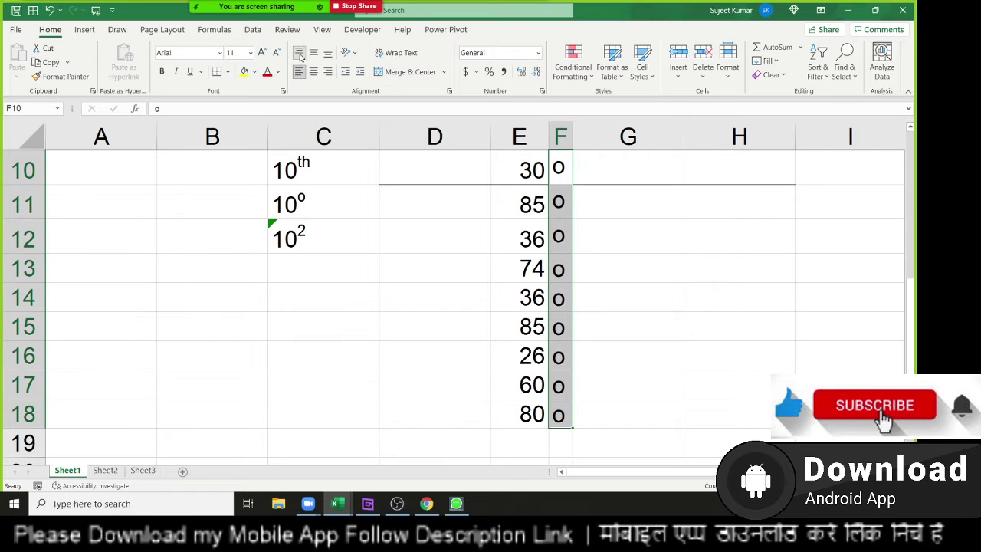
# Make the o marks in F10:F18 superscript in Format Cells
pyautogui.rightClick(561, 196)
pyautogui.click(618, 431)
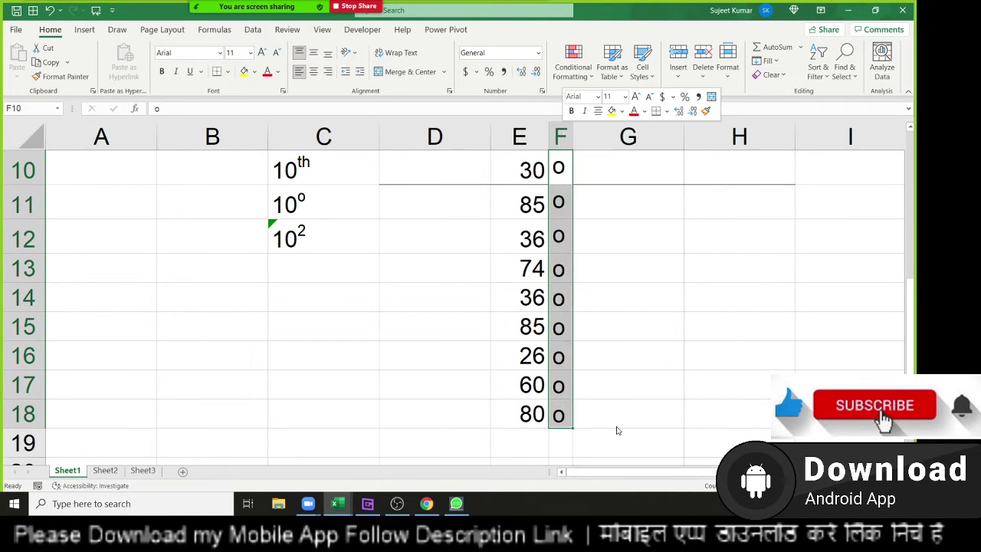
pyautogui.hotkey('ctrl', '1')
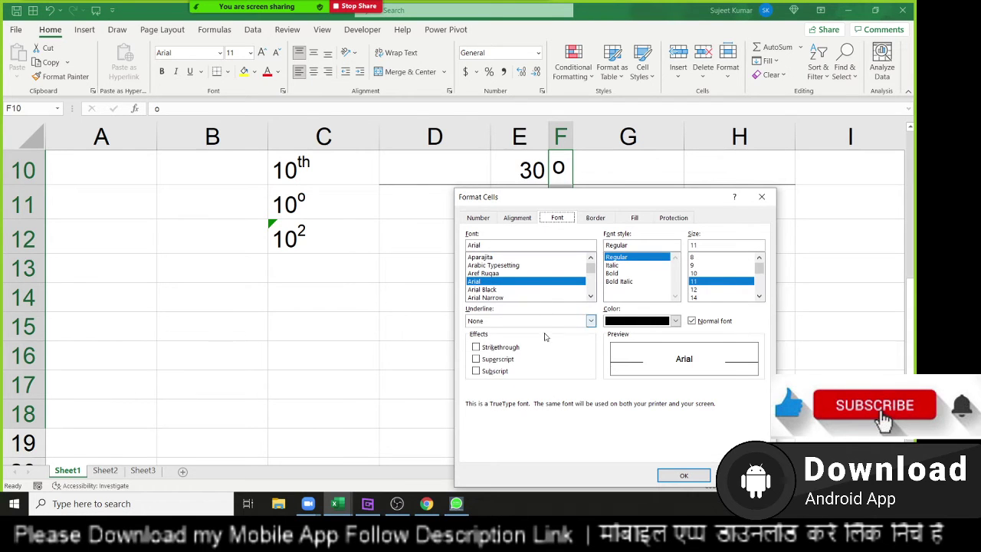
pyautogui.click(509, 360)
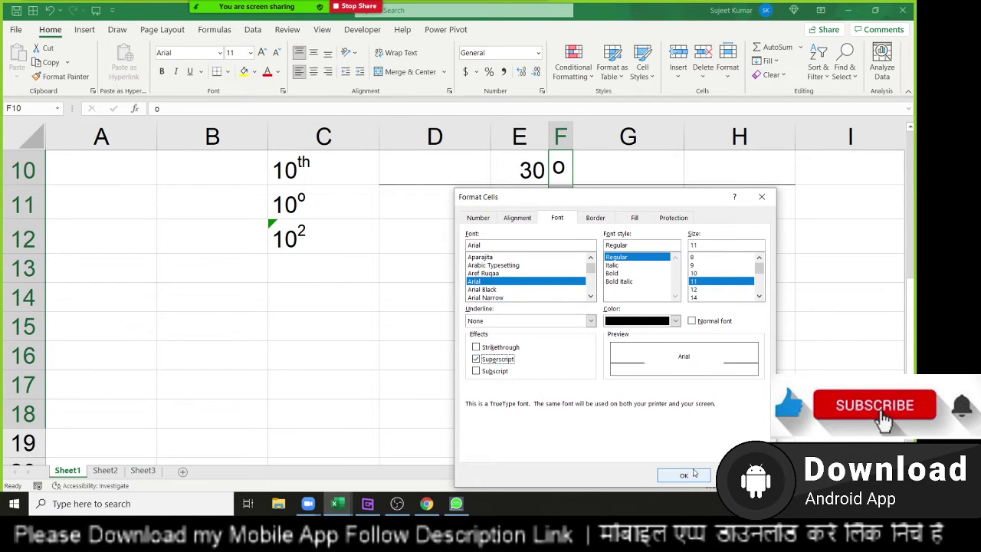
pyautogui.click(684, 475)
# Select the number list and its marks, from 80 in E18 up to the list's top
pyautogui.click(623, 323)
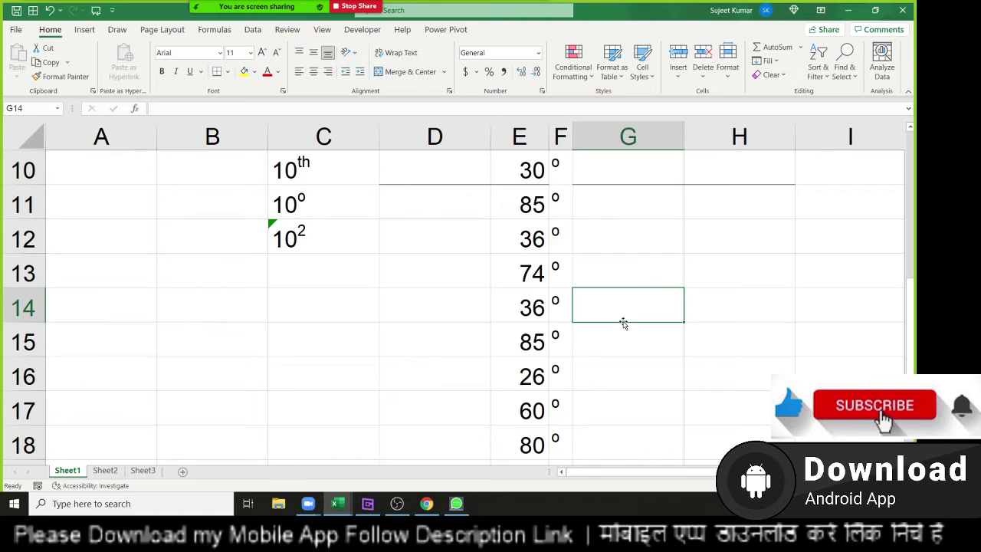
pyautogui.scroll(-1, 624, 323)
pyautogui.scroll(-2, 623, 321)
pyautogui.click(531, 338)
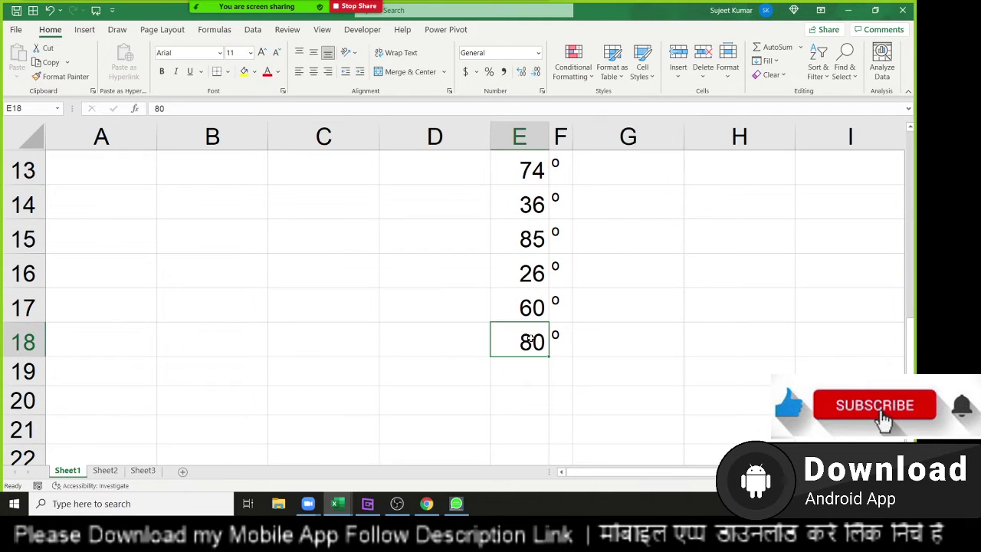
pyautogui.hotkey('shift', 'Right')
pyautogui.hotkey('ctrl', 'shift', 'Up')
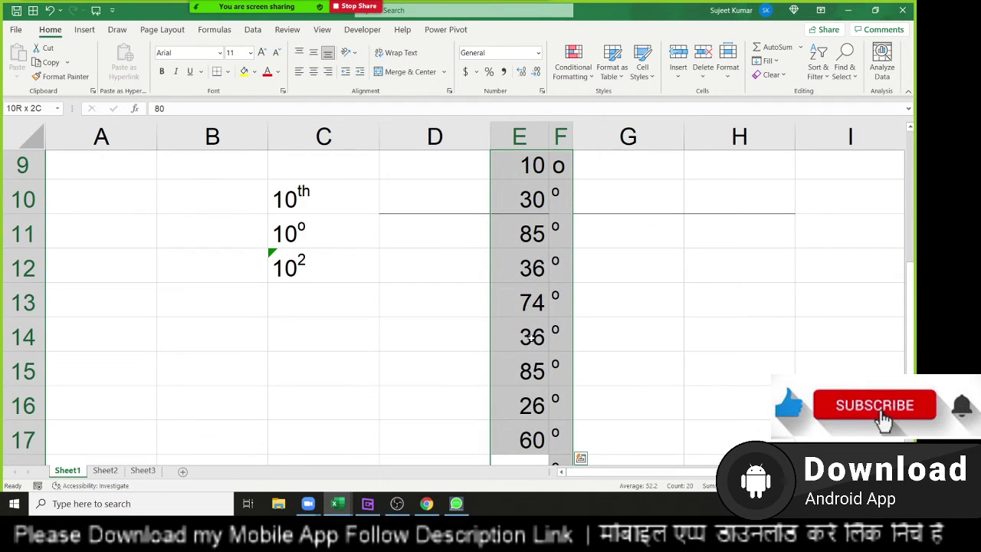
# Select E10:F18 and pick a medium solid line style for its borders
pyautogui.hotkey('shift', 'Down')
pyautogui.rightClick(534, 223)
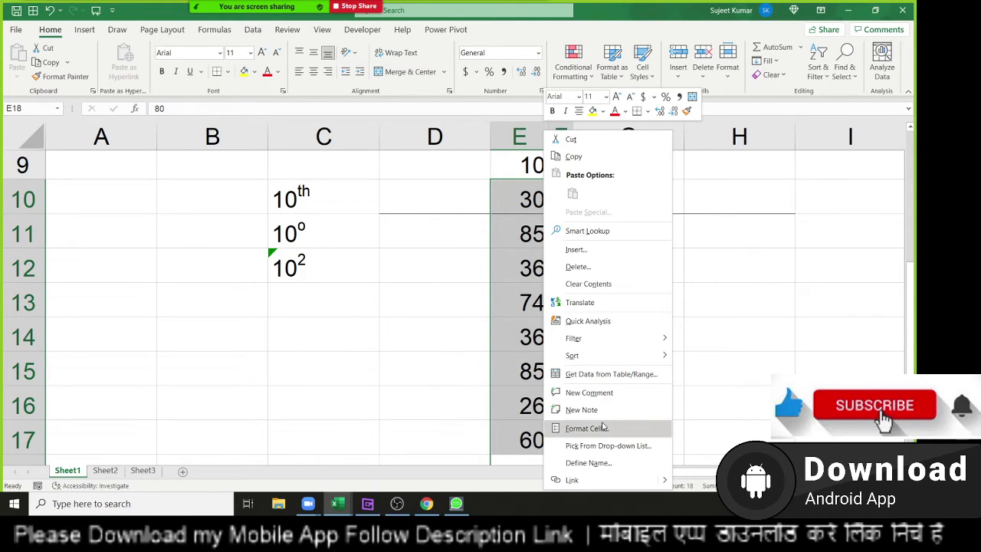
pyautogui.press('Escape')
pyautogui.scroll(-2, 545, 414)
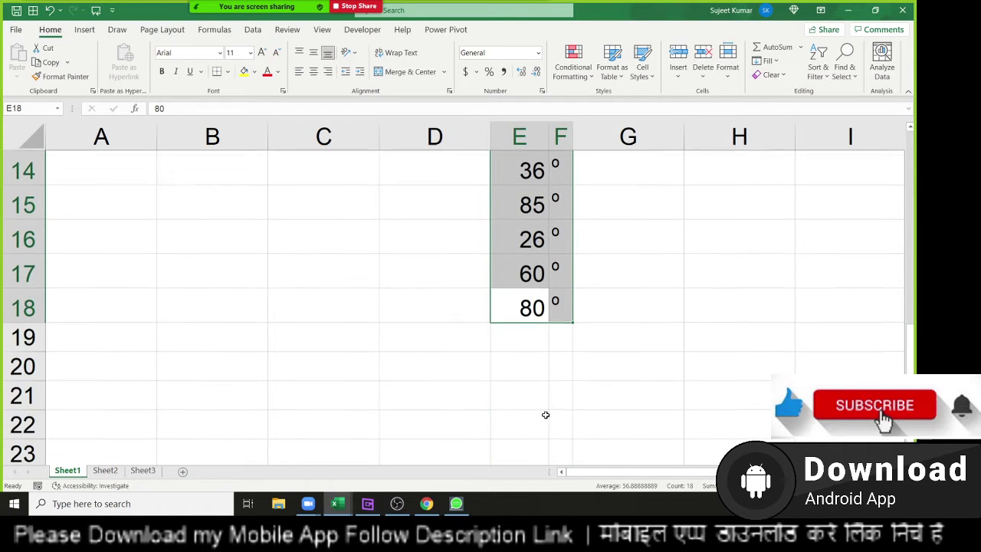
pyautogui.hotkey('ctrl', '1')
pyautogui.click(581, 219)
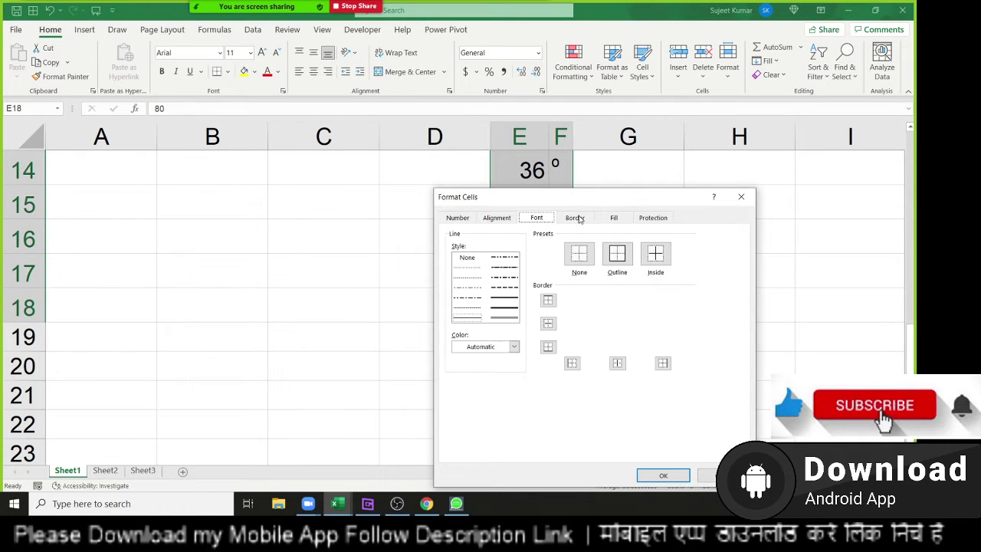
pyautogui.click(506, 301)
# Apply outline and between-row borders to E10:F18, with no line between the columns
pyautogui.click(602, 298)
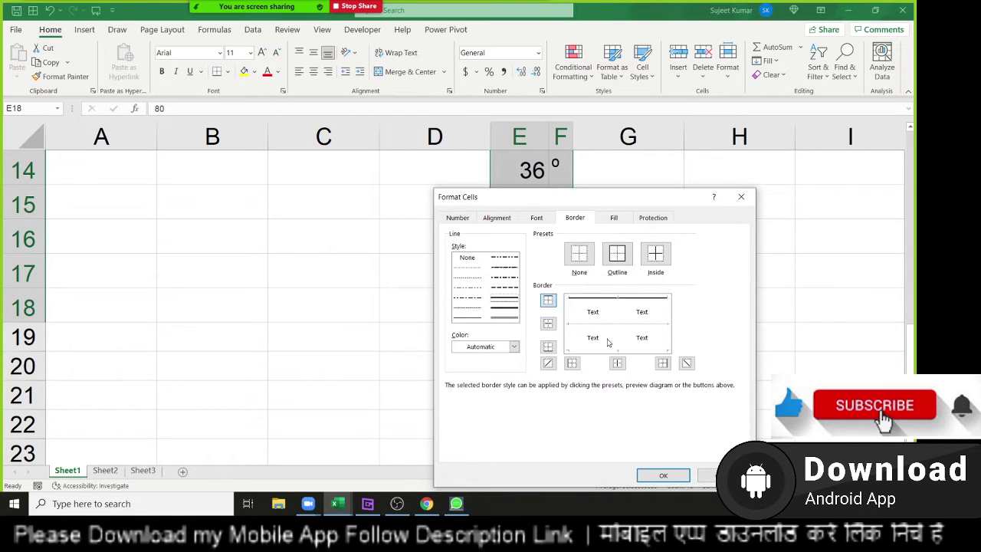
pyautogui.click(611, 350)
pyautogui.click(575, 345)
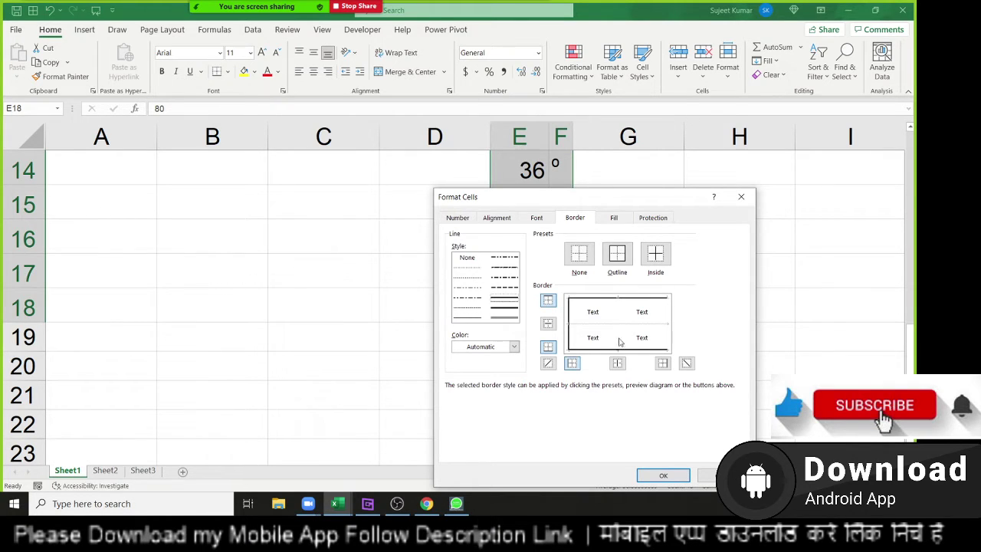
pyautogui.click(668, 342)
pyautogui.click(626, 325)
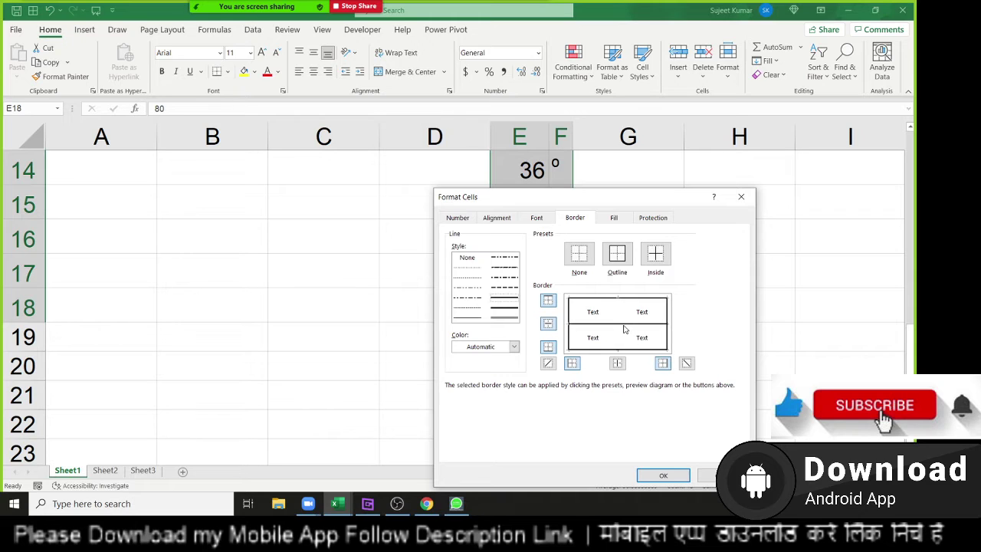
pyautogui.click(619, 312)
pyautogui.click(619, 311)
pyautogui.click(619, 311)
pyautogui.click(619, 311)
pyautogui.click(620, 311)
pyautogui.doubleClick(620, 312)
pyautogui.click(620, 311)
pyautogui.click(620, 312)
pyautogui.click(619, 311)
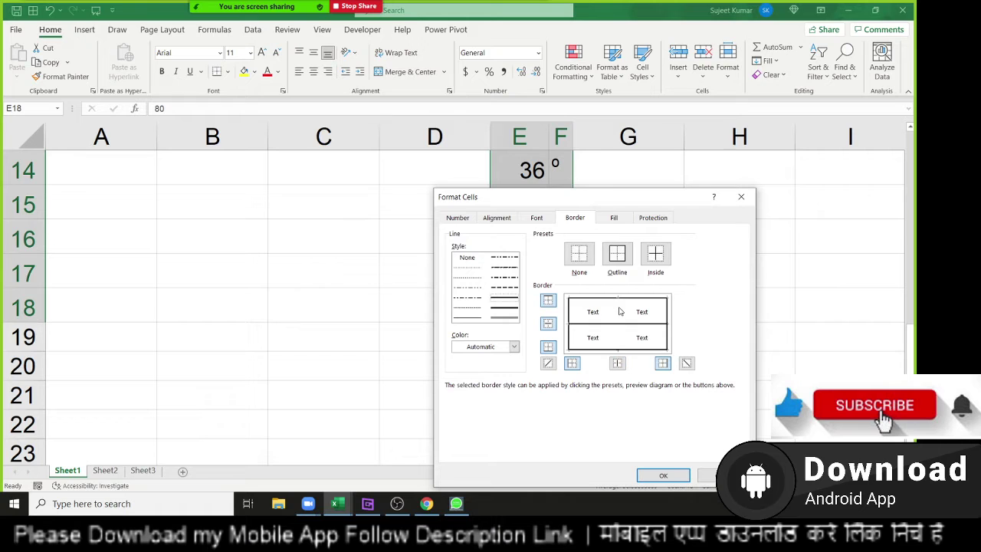
pyautogui.click(664, 475)
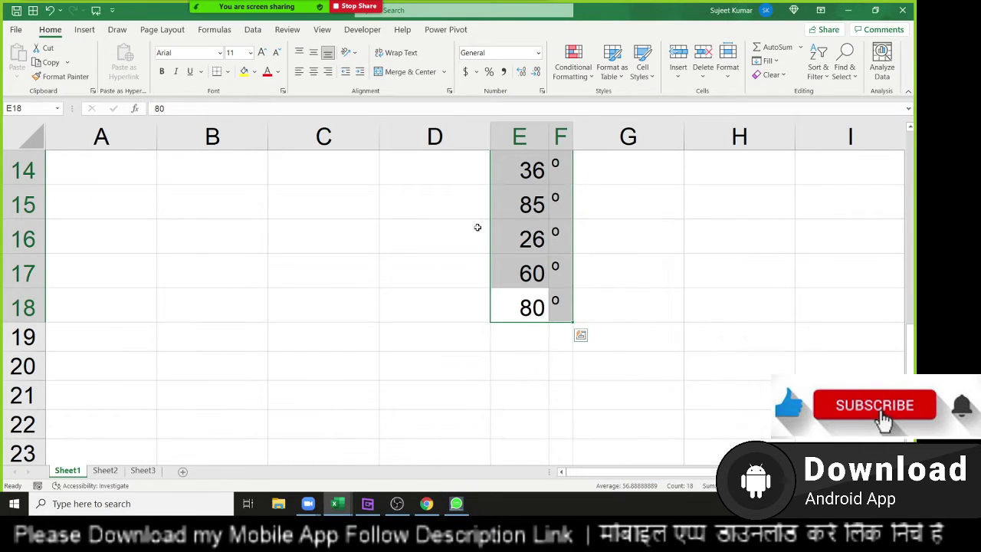
pyautogui.click(256, 72)
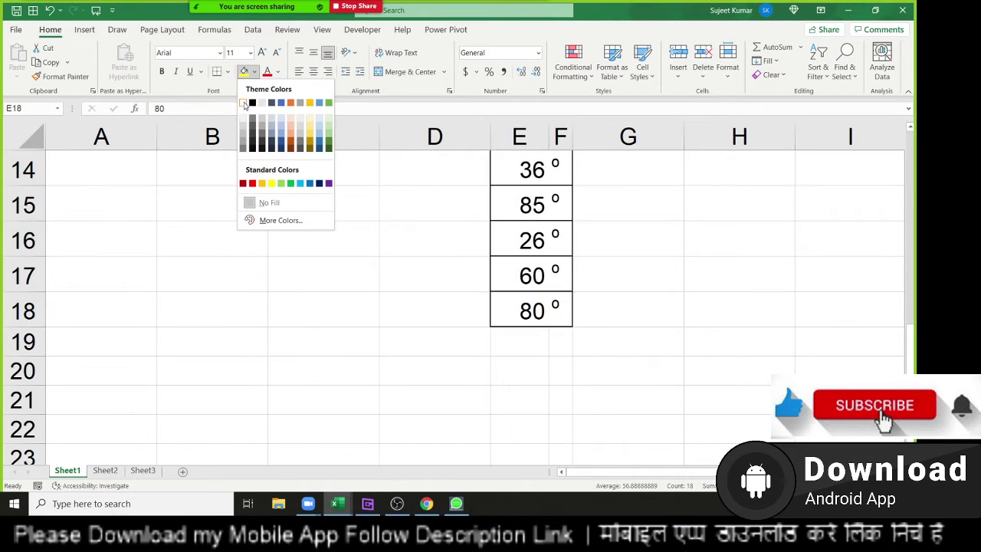
pyautogui.press('Escape')
pyautogui.click(419, 277)
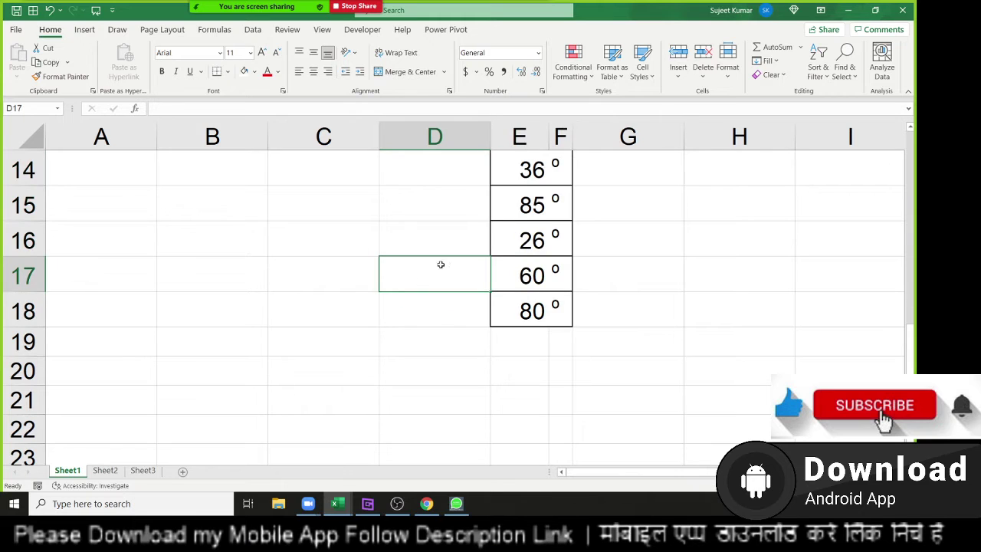
pyautogui.scroll(5, 572, 307)
pyautogui.scroll(-4, 584, 311)
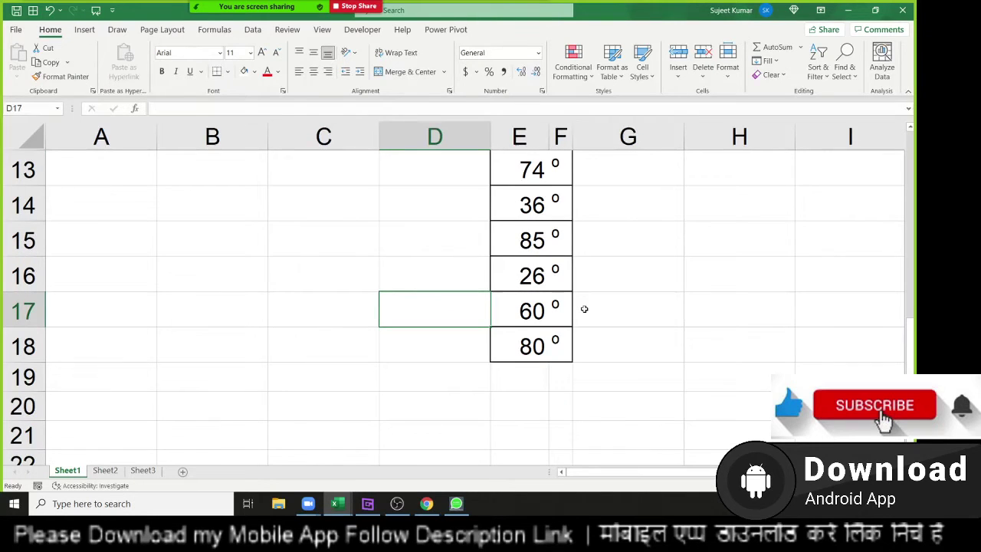
pyautogui.click(529, 207)
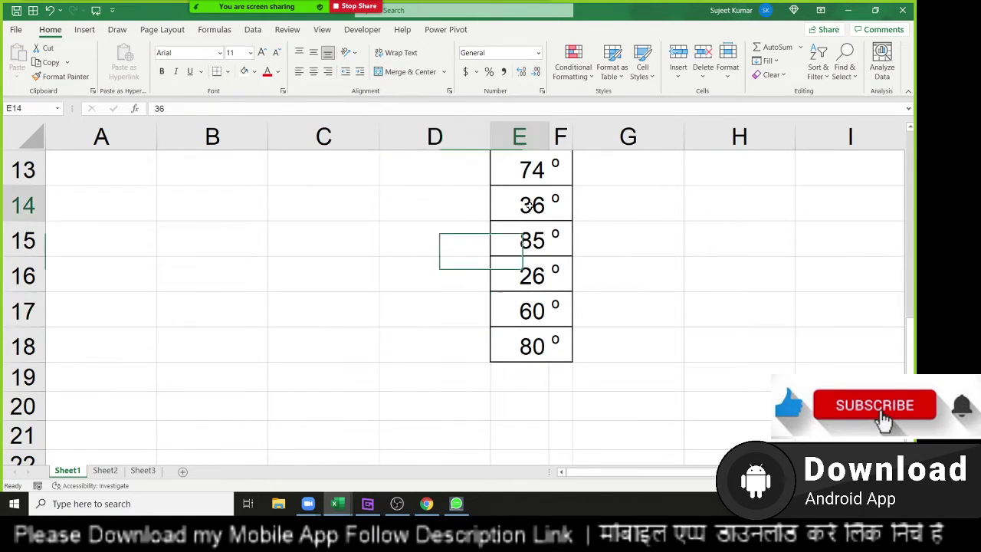
pyautogui.click(400, 297)
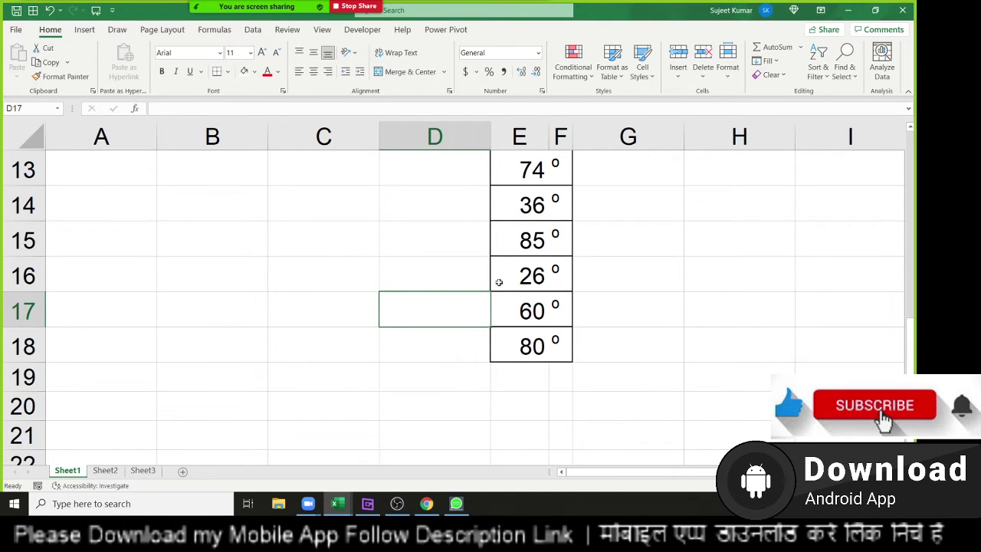
pyautogui.click(526, 272)
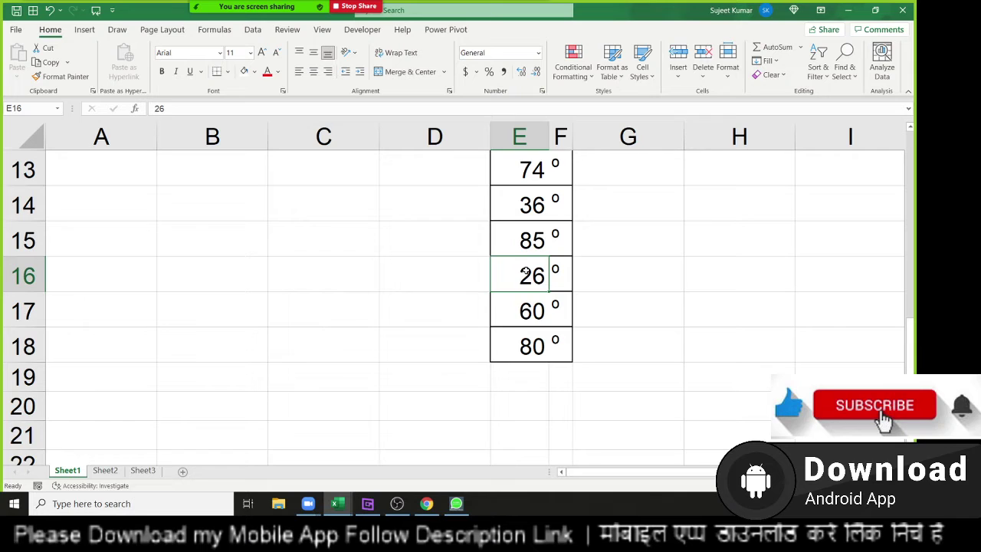
pyautogui.press('Right')
pyautogui.press('Left')
pyautogui.press('Left')
pyautogui.press('Right')
pyautogui.press('Right')
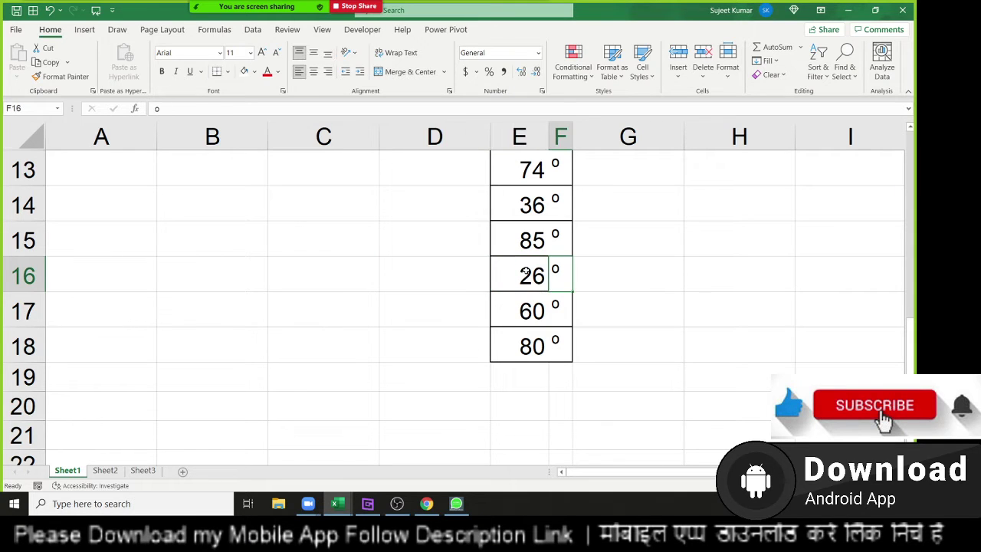
pyautogui.press('Down')
pyautogui.press('Down')
pyautogui.press('Left')
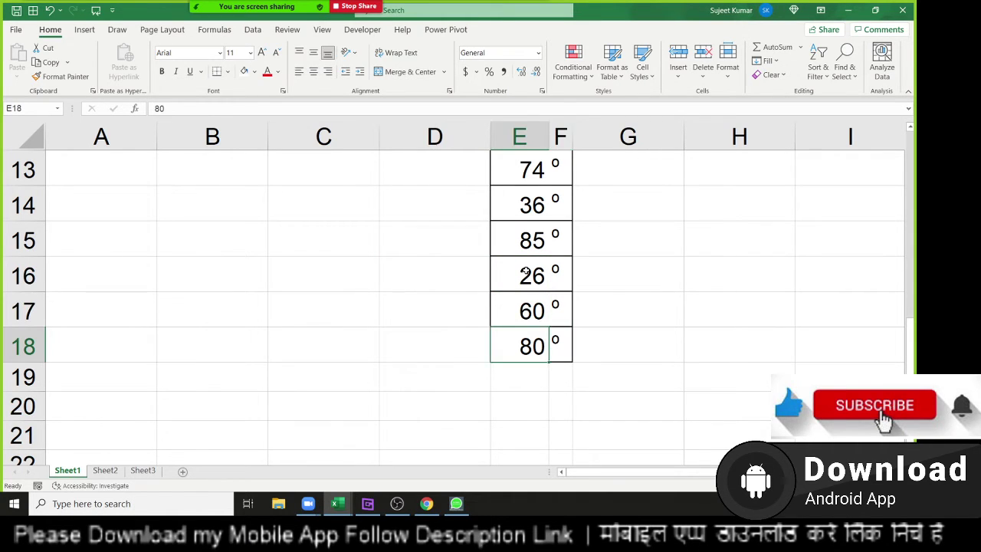
pyautogui.press('Left')
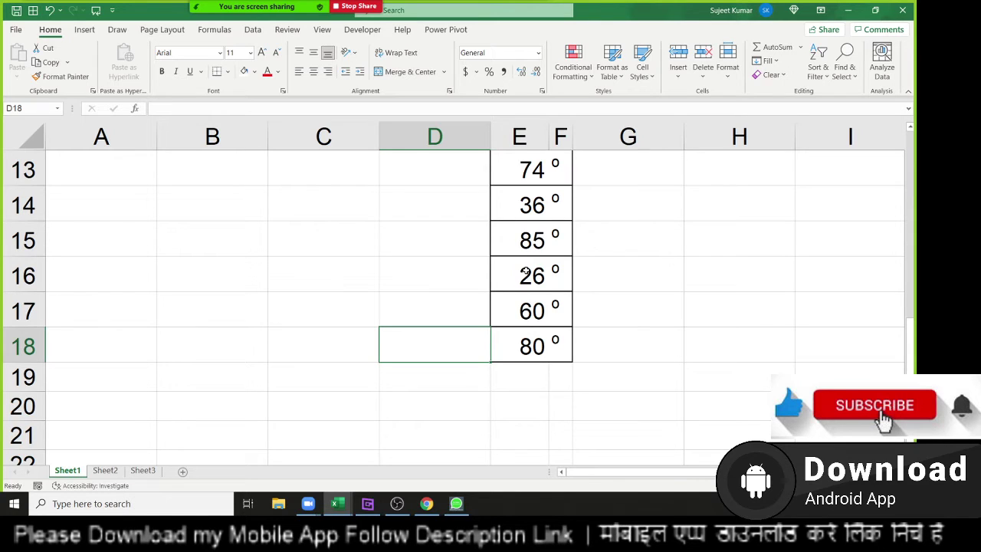
pyautogui.press('Right')
pyautogui.press('Right')
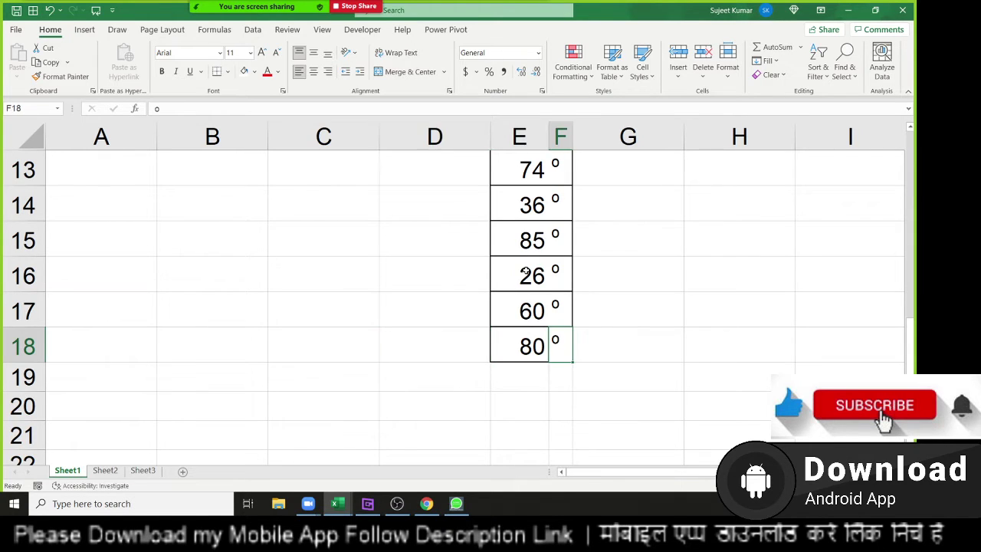
pyautogui.press('Left')
pyautogui.press('Down')
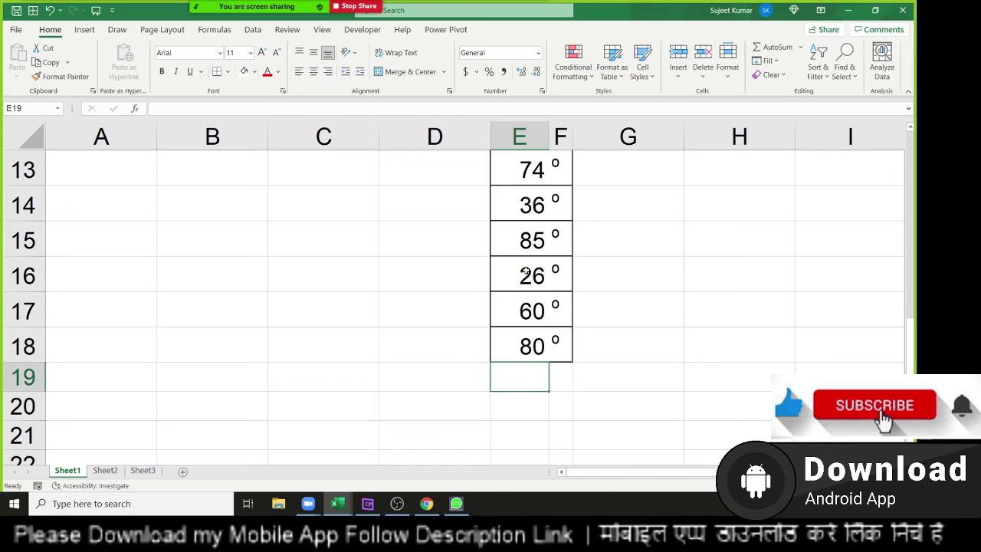
pyautogui.hotkey('alt', '=')
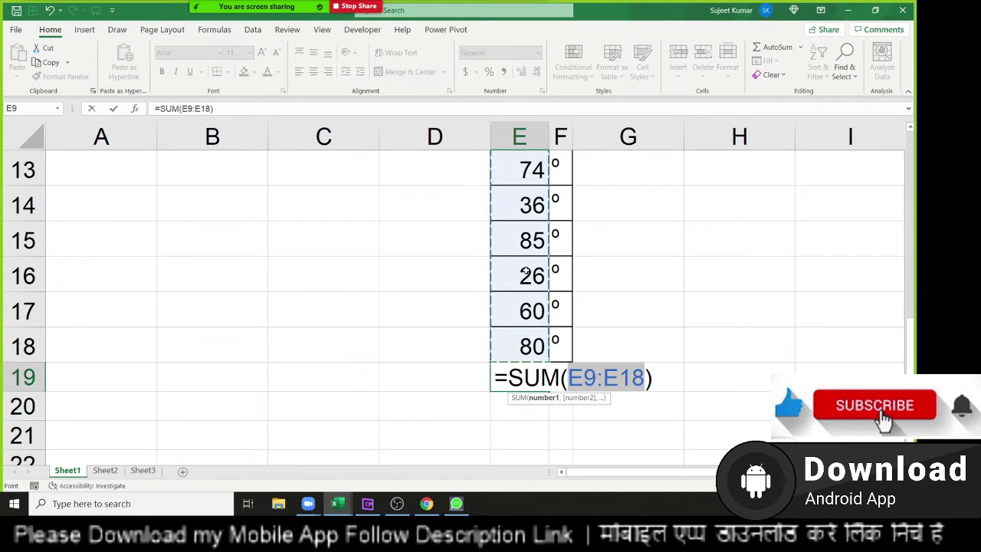
pyautogui.hotkey('ctrl', 'Return')
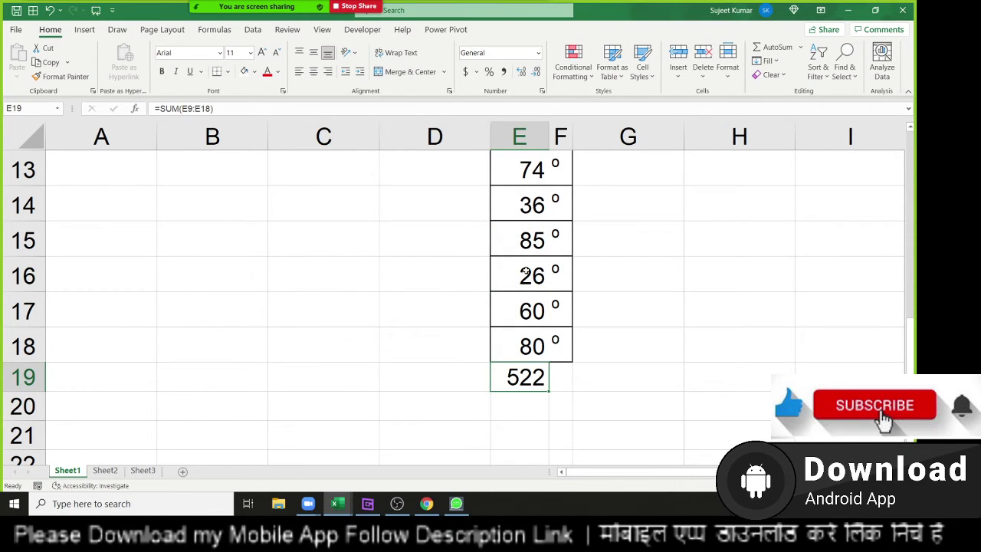
pyautogui.press('Up')
pyautogui.press('Up')
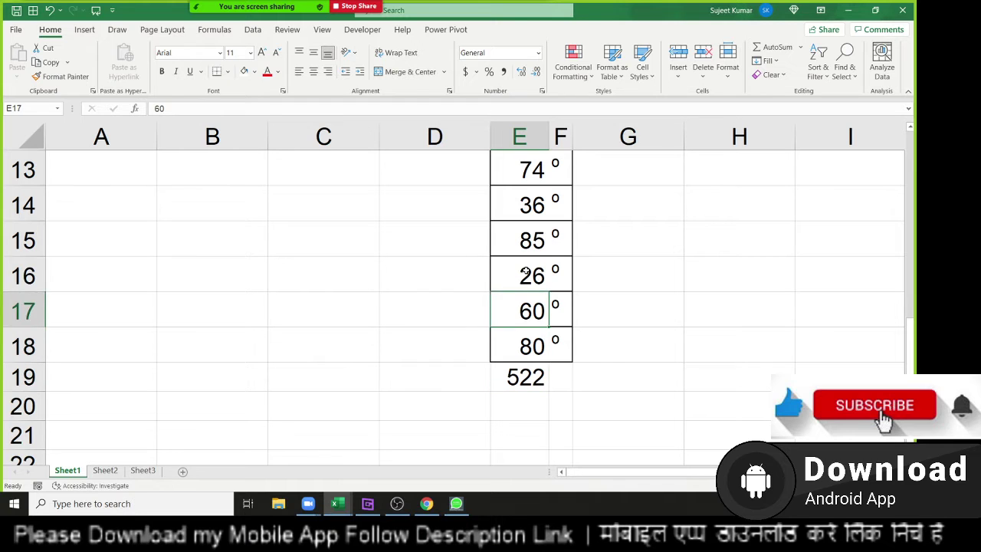
pyautogui.press('Up')
pyautogui.press('Up')
pyautogui.press('Up')
pyautogui.press('Up')
pyautogui.press('Up')
pyautogui.press('Up')
pyautogui.press('Up')
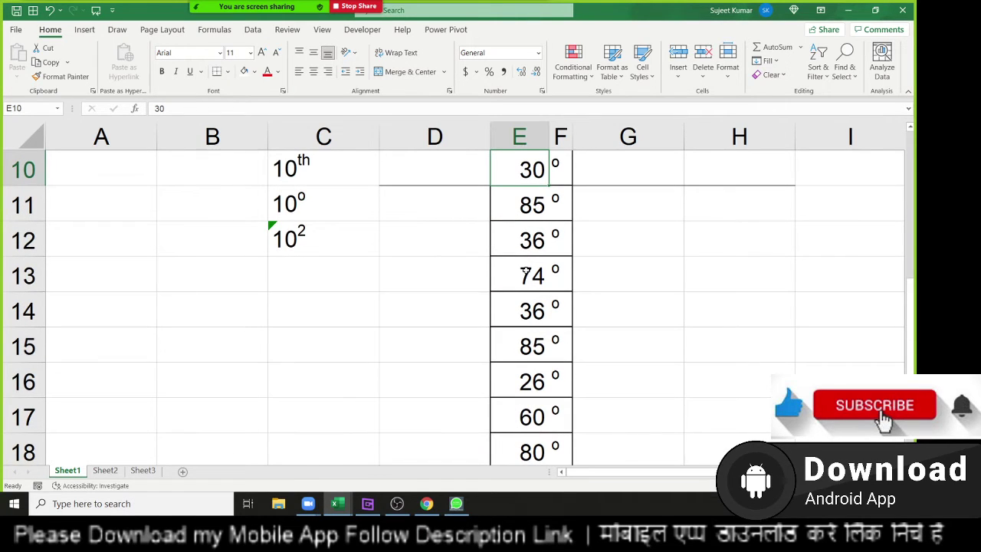
pyautogui.press('Up')
pyautogui.press('Up')
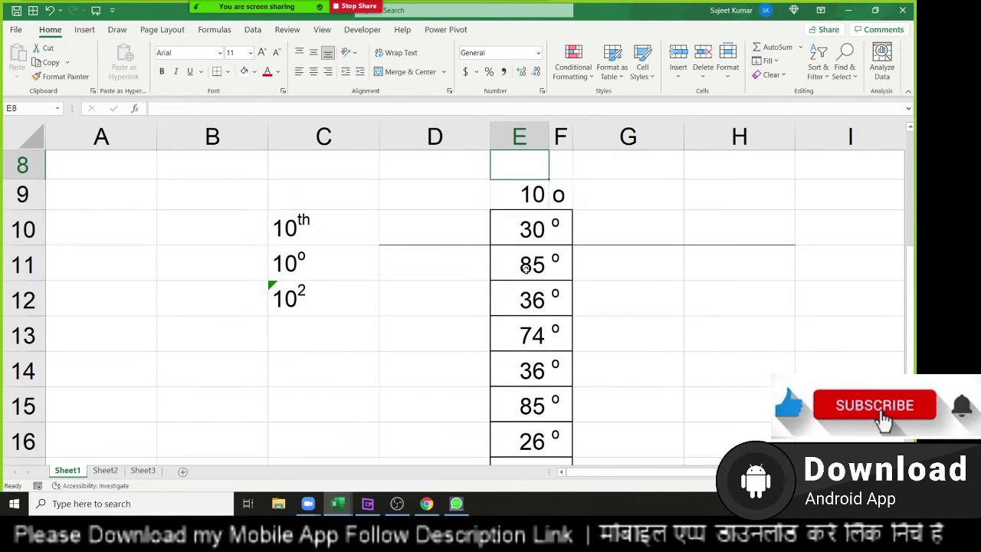
pyautogui.press('Up')
pyautogui.press('Down')
pyautogui.press('Down')
pyautogui.press('Down')
pyautogui.press('Down')
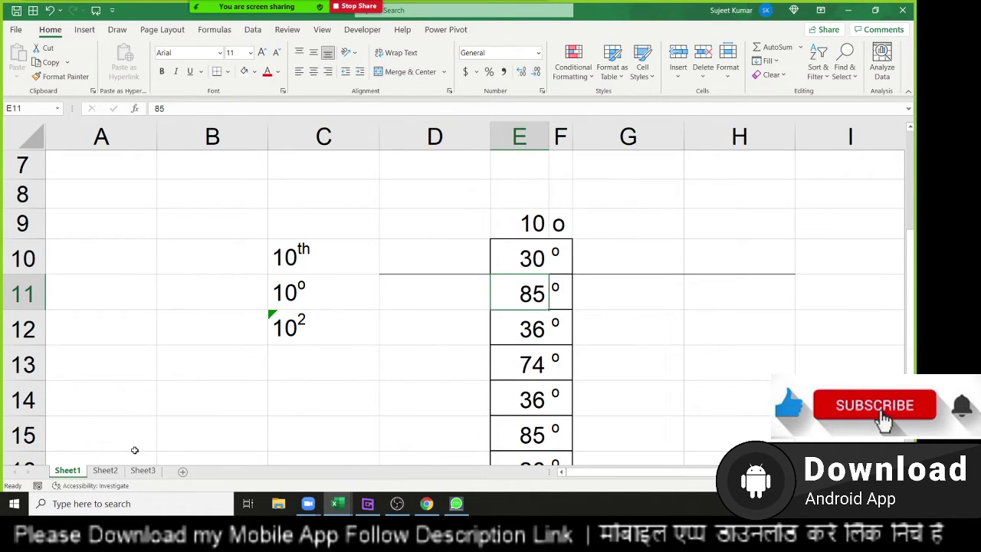
pyautogui.scroll(-3, 171, 388)
pyautogui.click(171, 385)
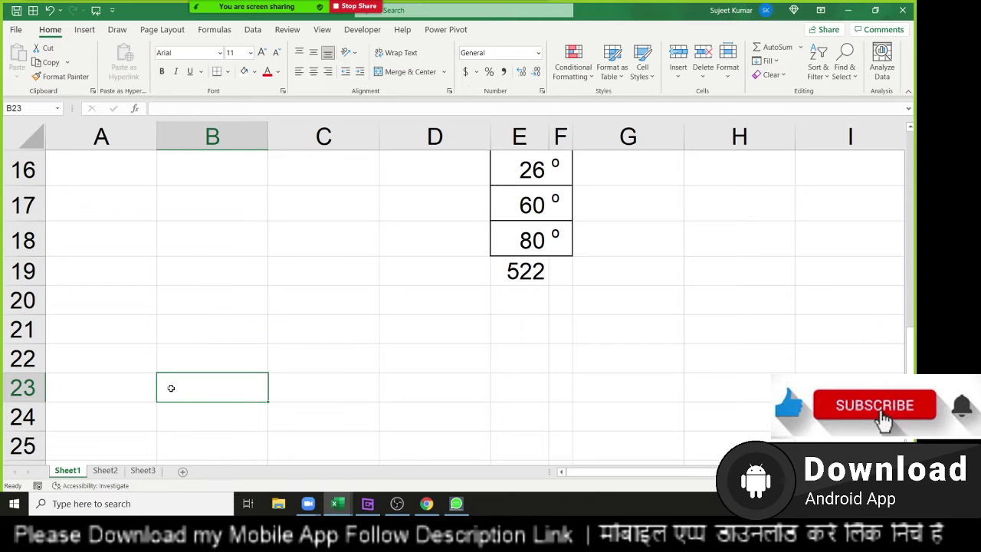
# Switch to the blank Sheet2, select C3:G6, then click cell F11
pyautogui.click(109, 471)
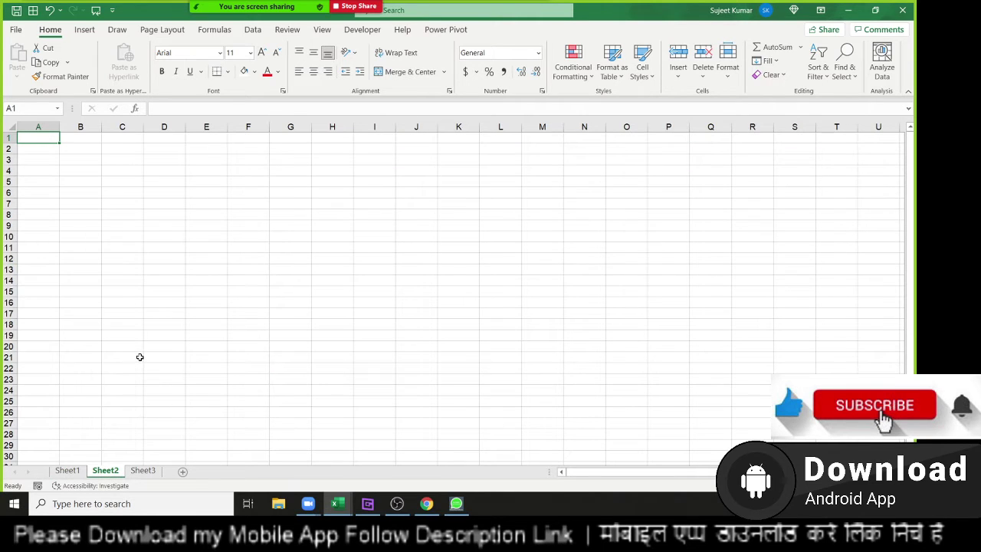
pyautogui.keyDown('ctrl'); pyautogui.scroll(3, 169, 214); pyautogui.keyUp('ctrl')
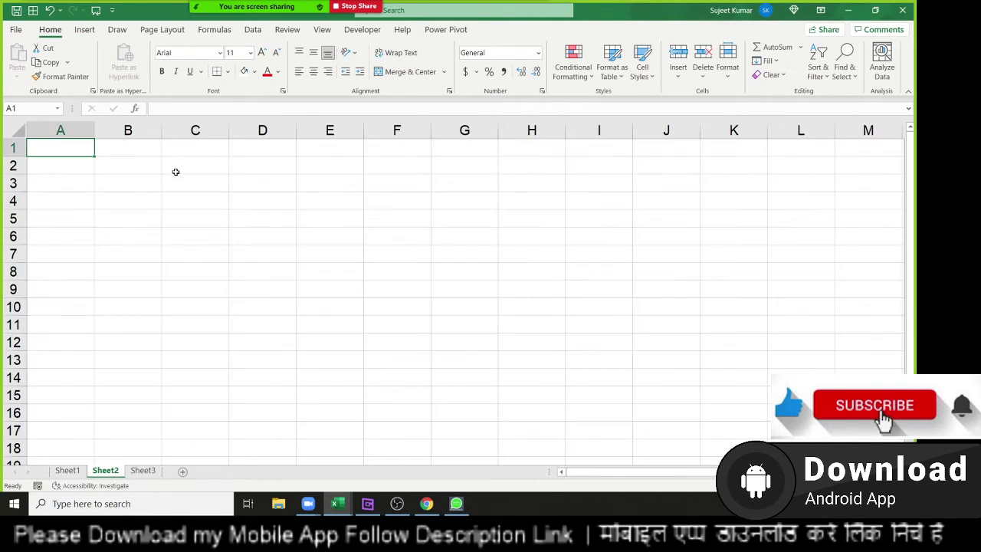
pyautogui.moveTo(186, 184); pyautogui.dragTo(459, 238)
pyautogui.click(412, 324)
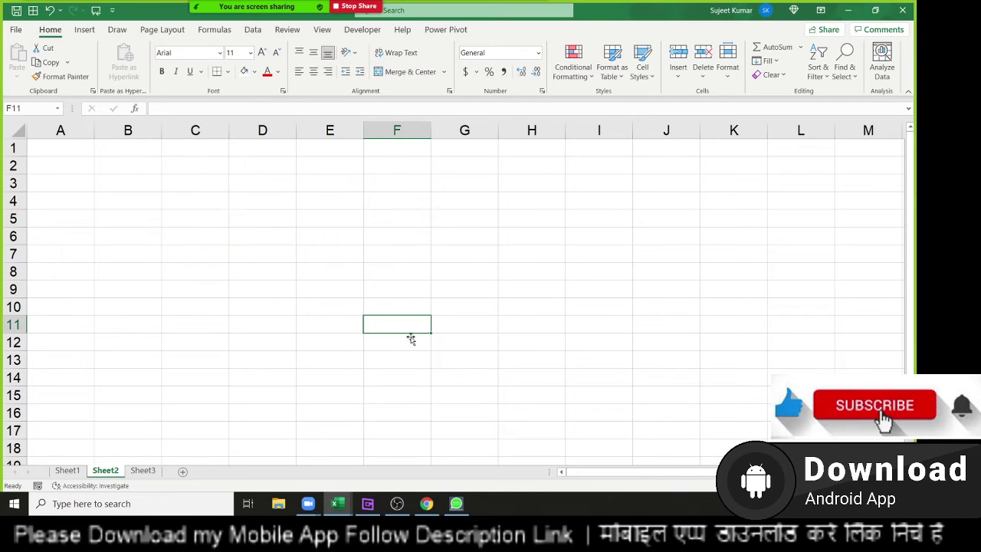
# Open the 'Grow your business with your Appy Pie App' email in the Gmail inbox
pyautogui.click(427, 503)
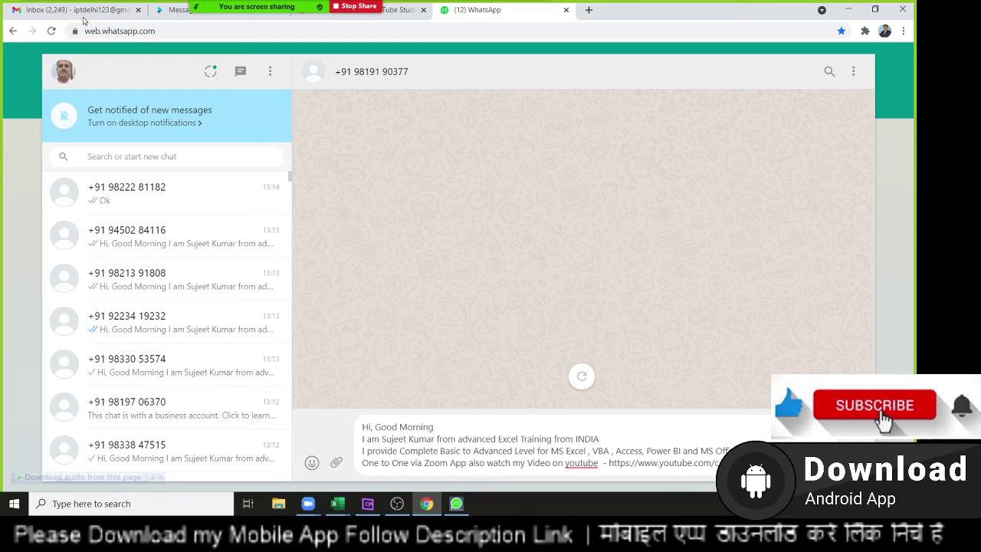
pyautogui.click(80, 11)
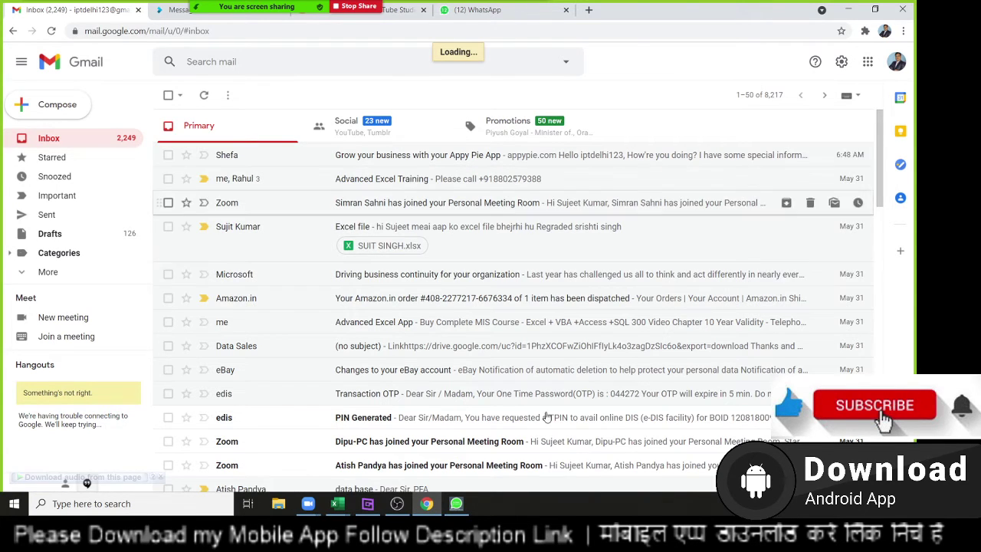
pyautogui.click(527, 160)
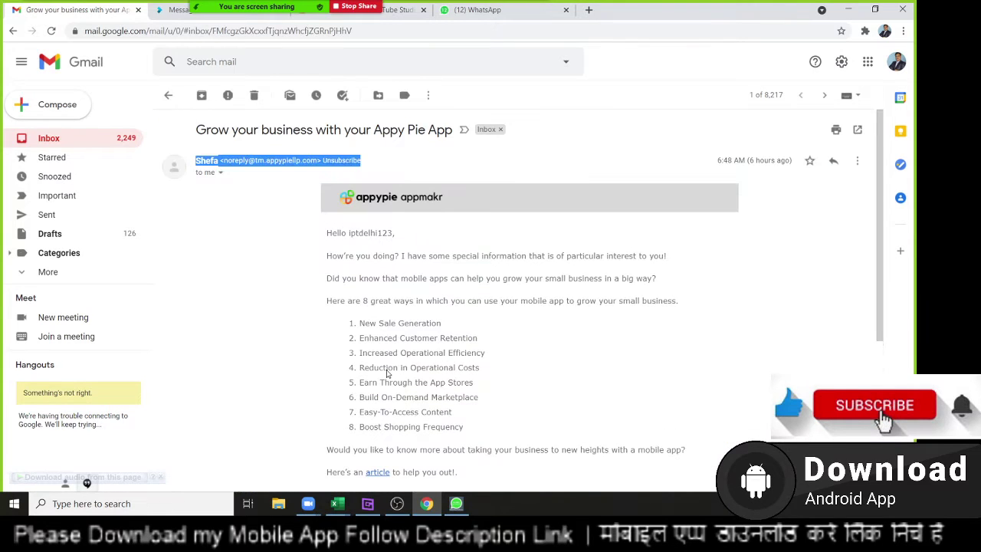
# Select the first three sentences, starting at 'How're you doing?', and return to Excel
pyautogui.scroll(-3, 389, 374)
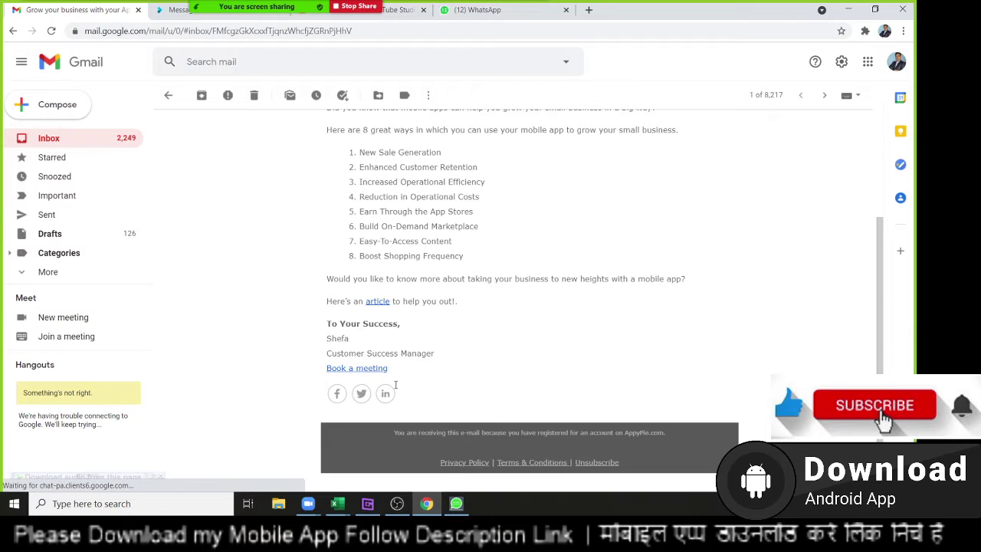
pyautogui.scroll(2, 396, 385)
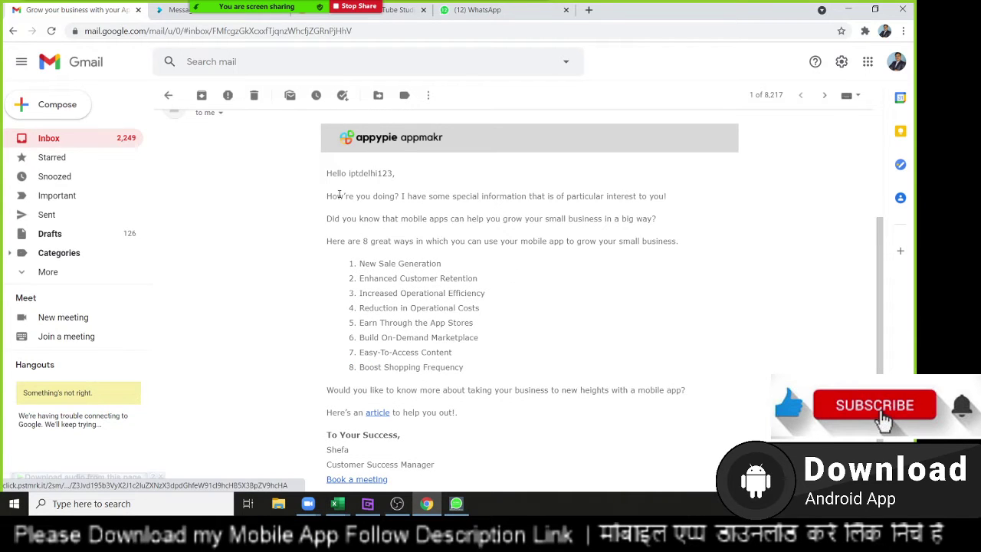
pyautogui.tripleClick(339, 196)
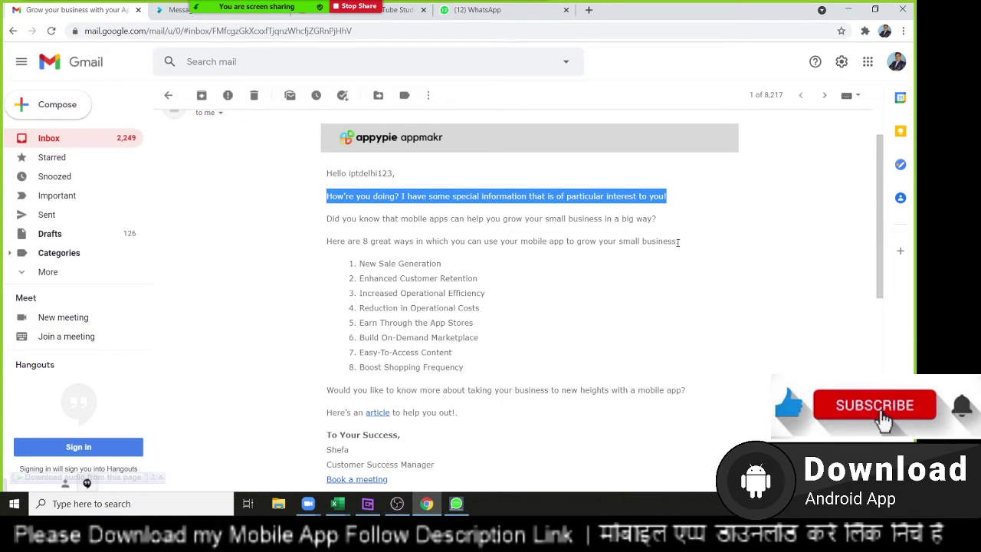
pyautogui.keyDown('shift'); pyautogui.click(677, 242); pyautogui.keyUp('shift')
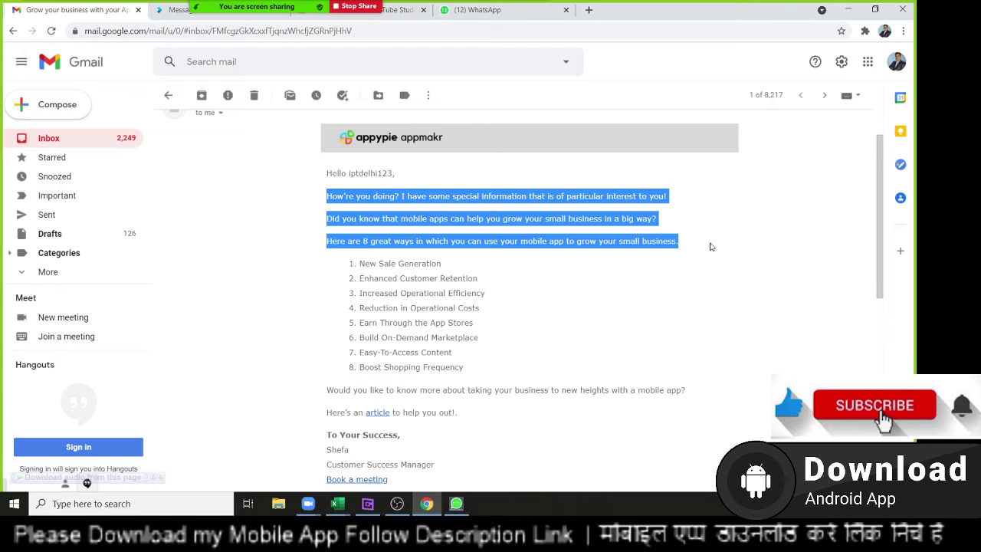
pyautogui.click(848, 8)
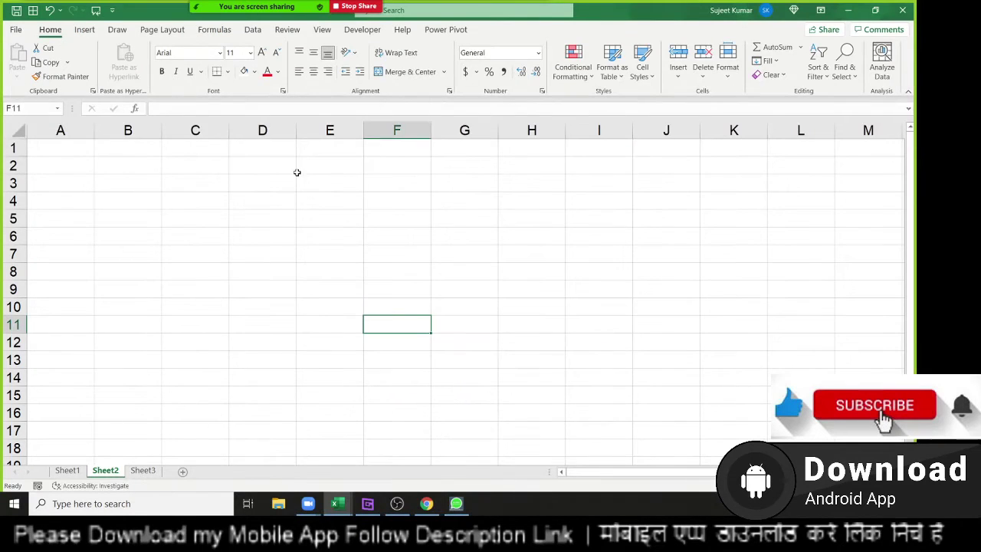
# Merge C2:H5 into one centred cell
pyautogui.moveTo(212, 171); pyautogui.dragTo(212, 184)
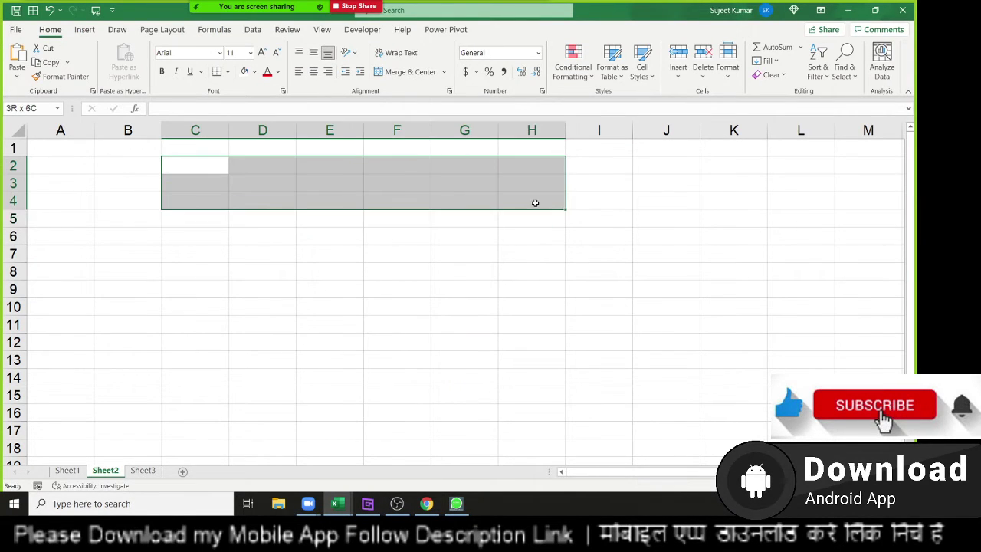
pyautogui.moveTo(264, 201); pyautogui.dragTo(541, 216)
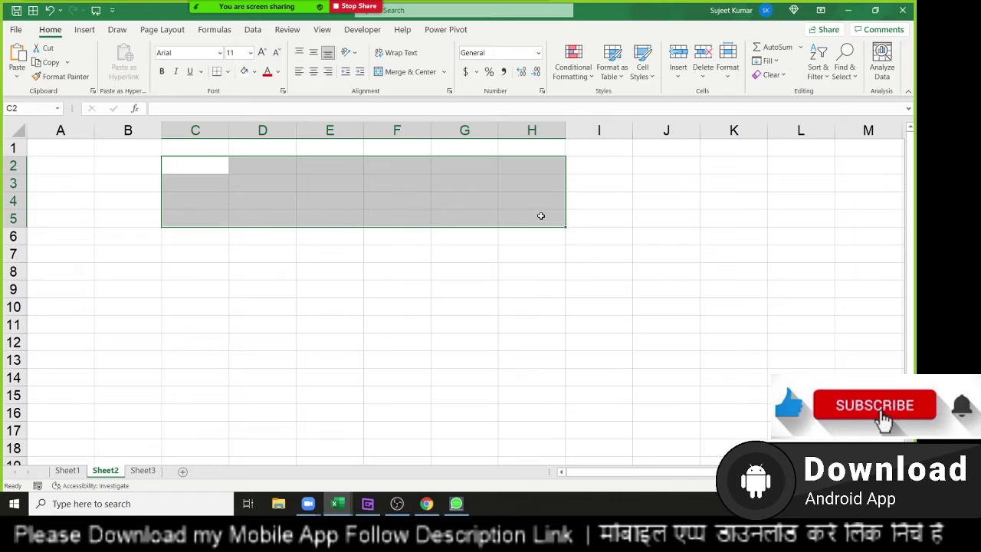
pyautogui.click(404, 74)
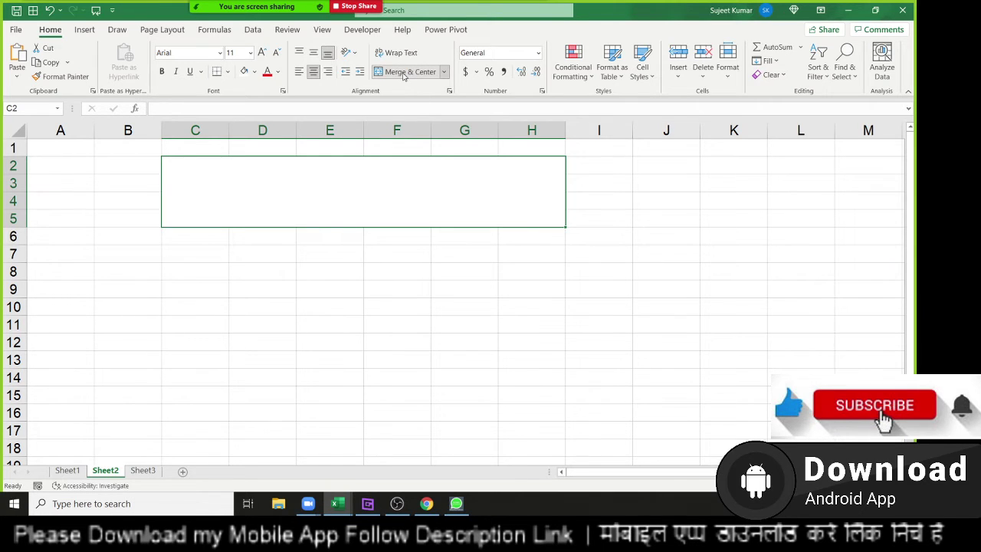
pyautogui.click(314, 242)
pyautogui.click(294, 198)
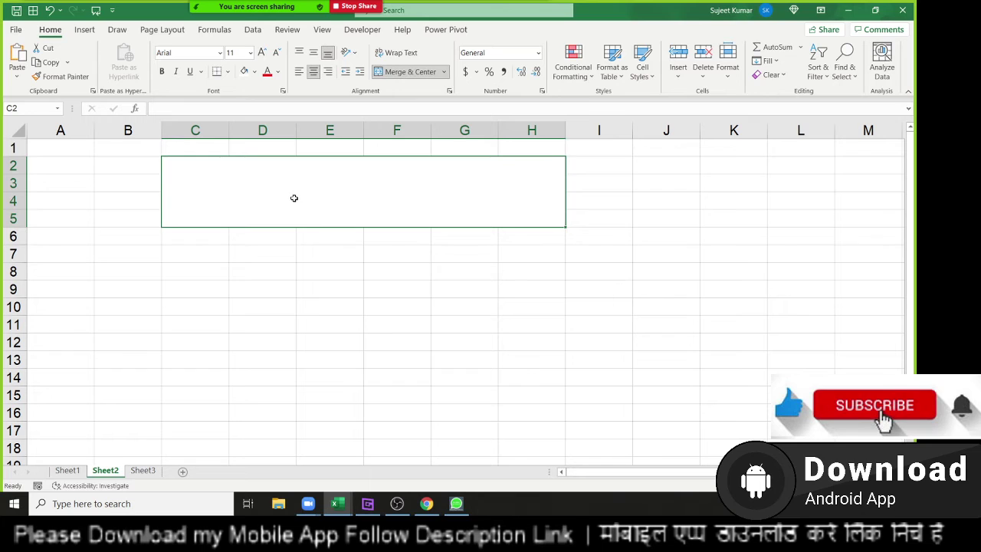
pyautogui.click(298, 234)
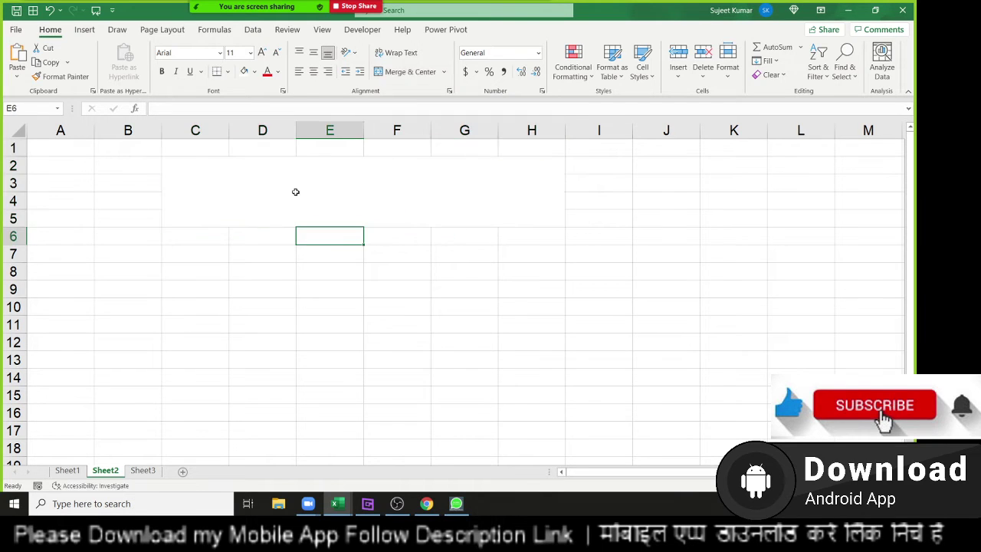
pyautogui.click(295, 189)
pyautogui.doubleClick(298, 187)
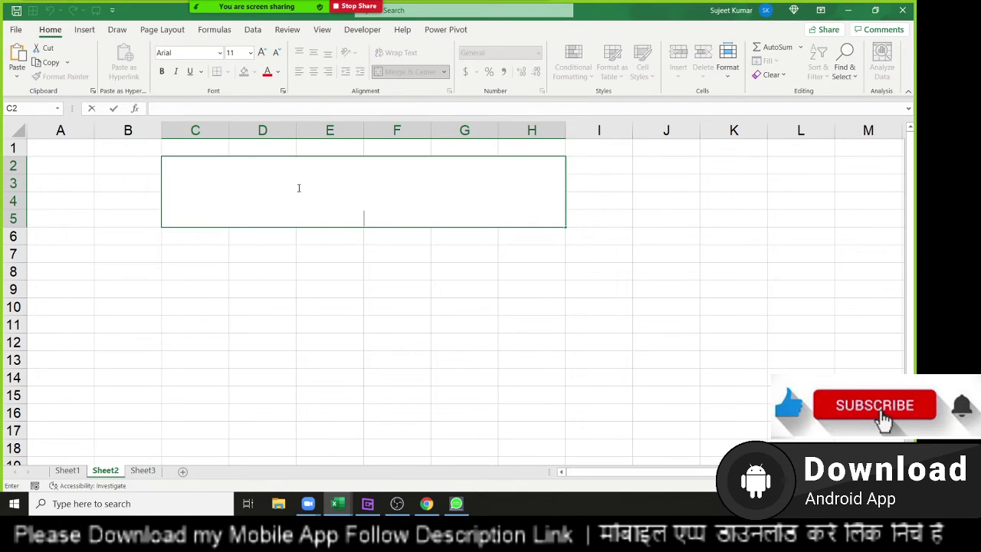
pyautogui.click(349, 269)
pyautogui.click(334, 216)
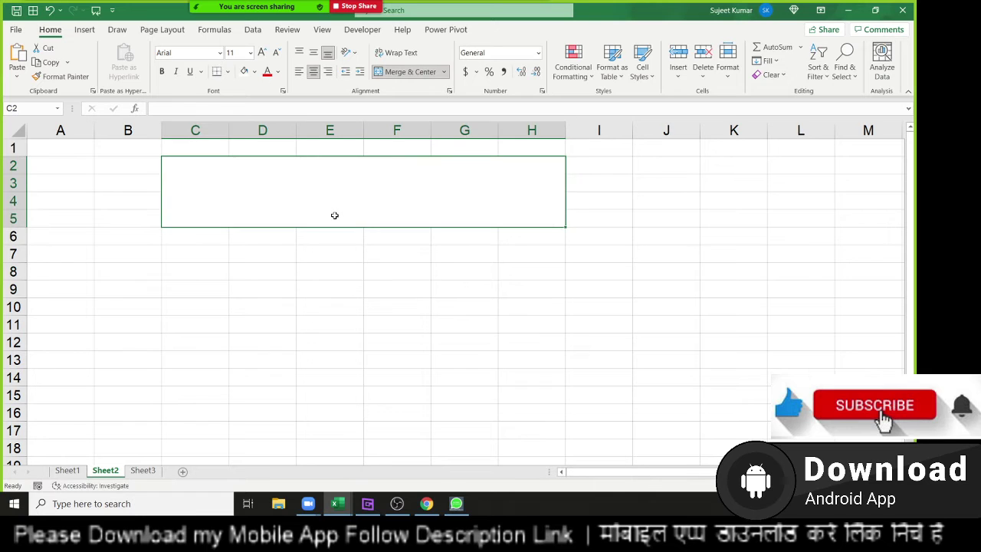
# Paste the copied email sentences into the merged cell C2
pyautogui.hotkey('ctrl', 'v')
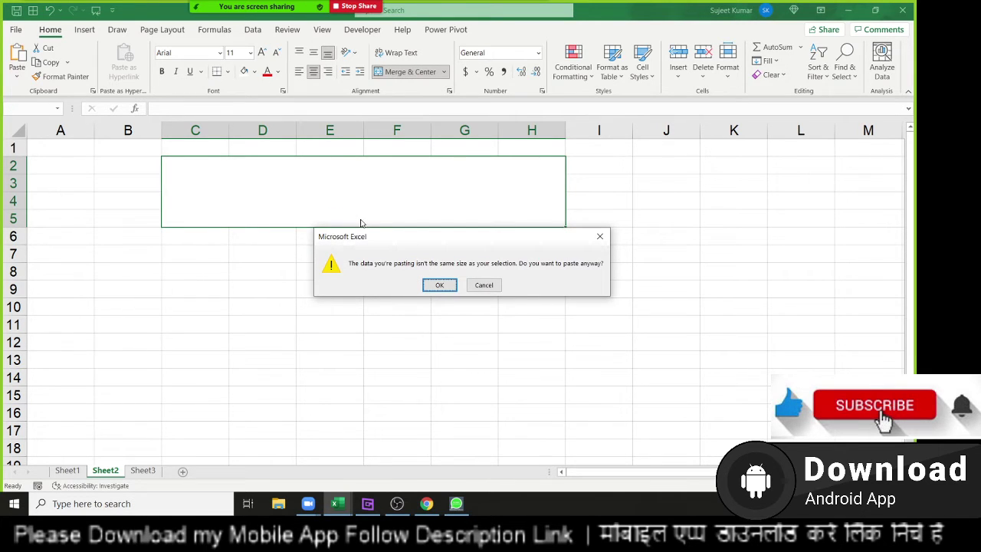
pyautogui.press('Escape')
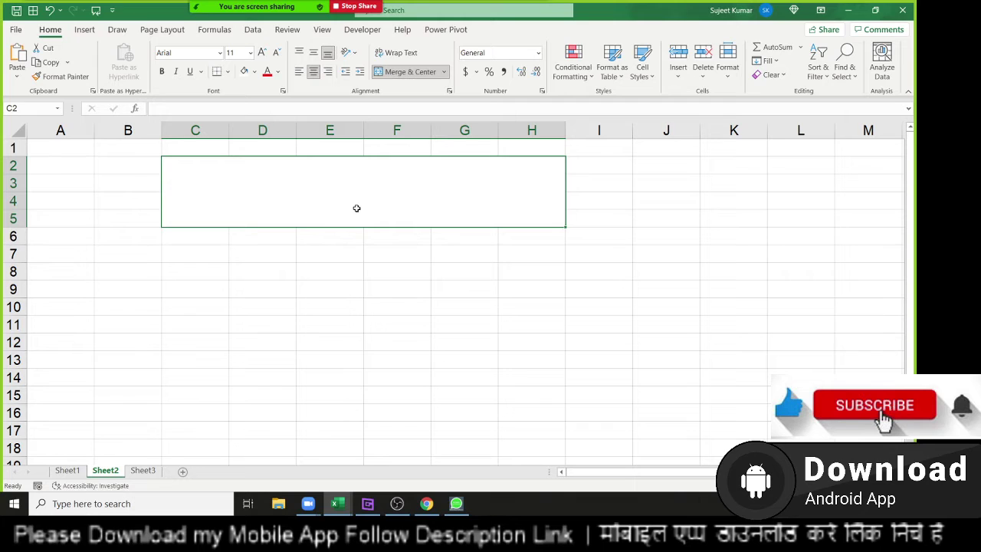
pyautogui.doubleClick(357, 200)
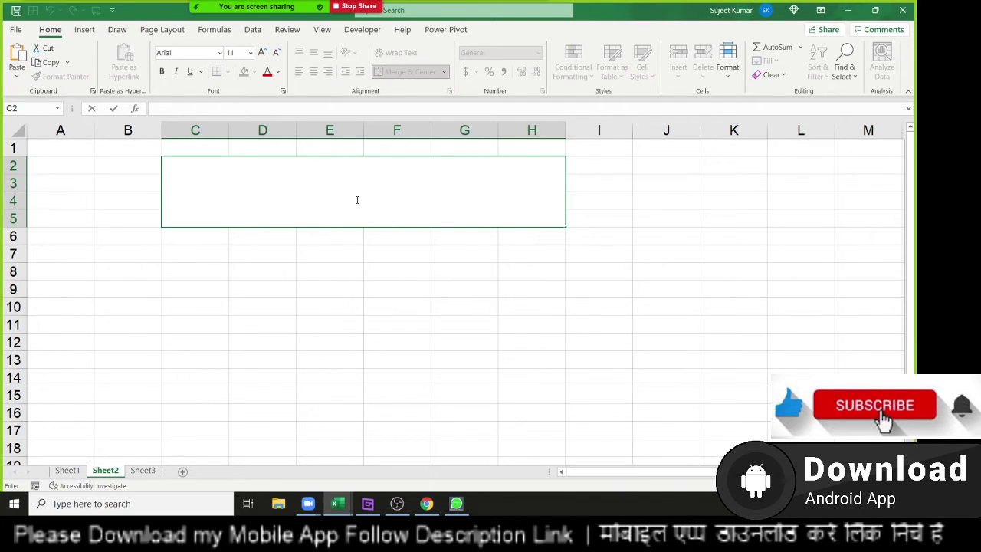
pyautogui.hotkey('ctrl', 'v')
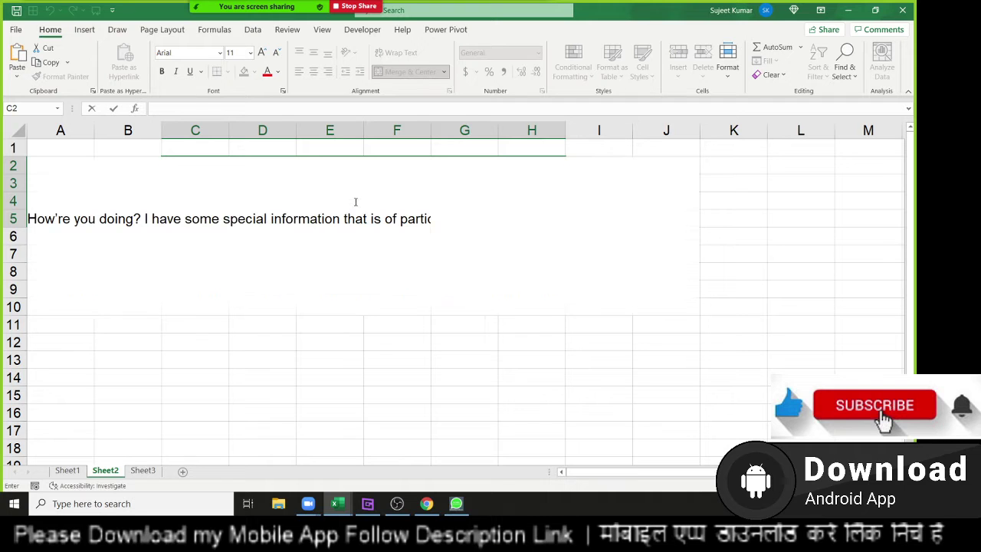
pyautogui.click(357, 353)
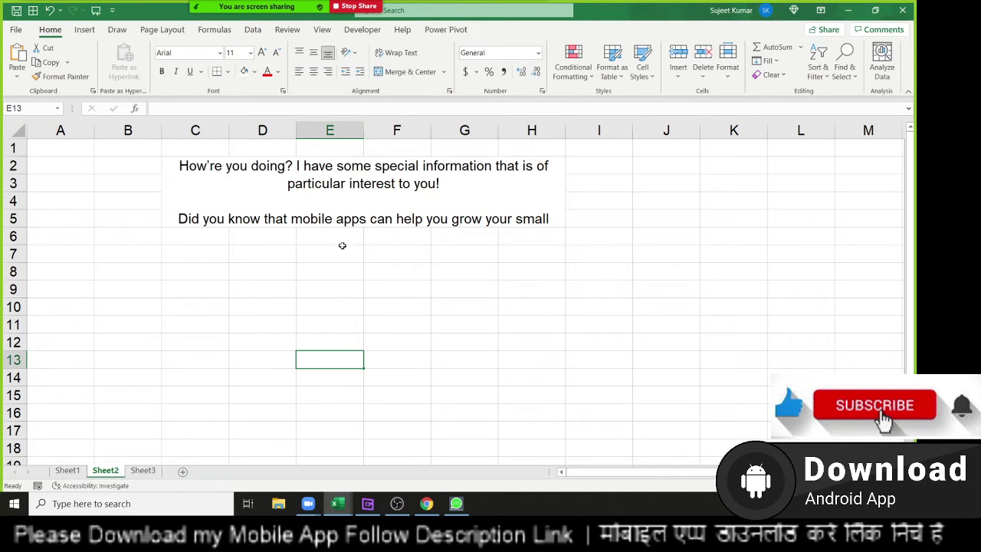
# Turn on text wrapping so the merged message spans several lines
pyautogui.click(351, 169)
pyautogui.click(397, 53)
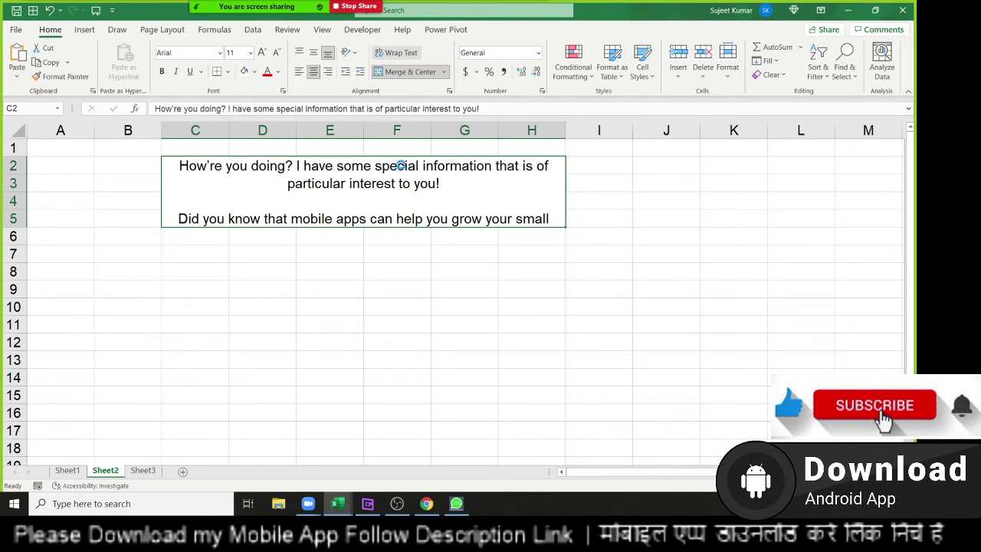
pyautogui.click(376, 281)
pyautogui.click(315, 221)
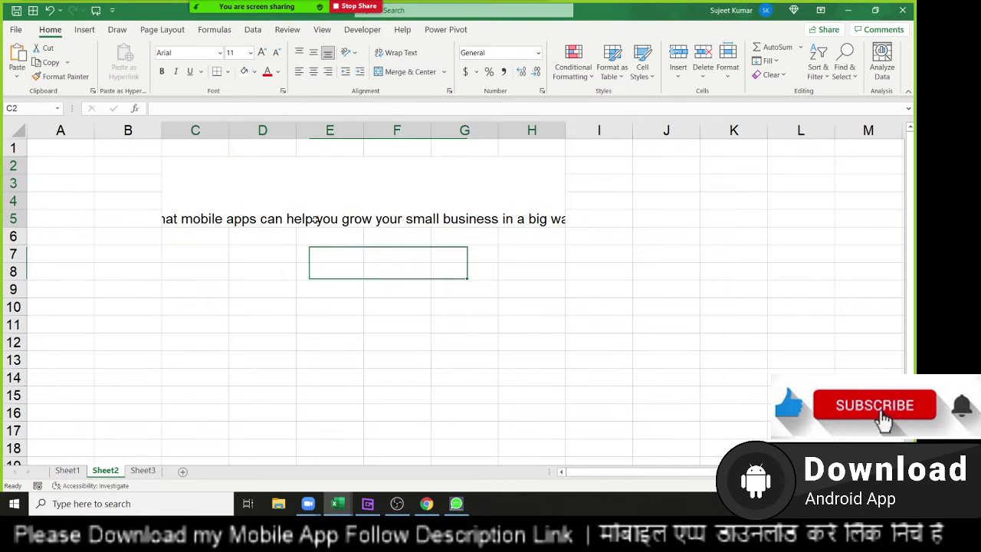
pyautogui.click(395, 53)
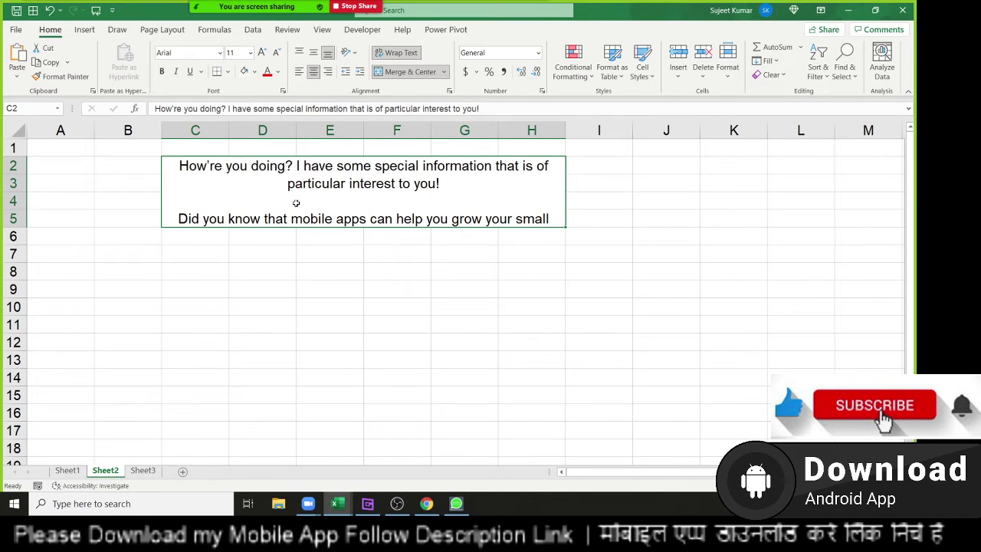
# Shrink the message to 8 pt and make row 5 taller to fit it
pyautogui.click(279, 54)
pyautogui.click(279, 54)
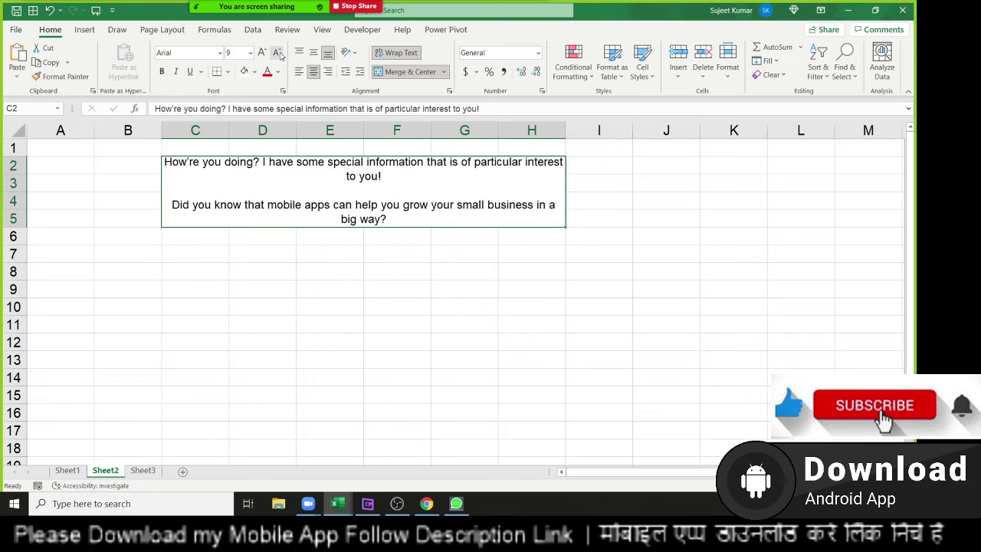
pyautogui.click(279, 54)
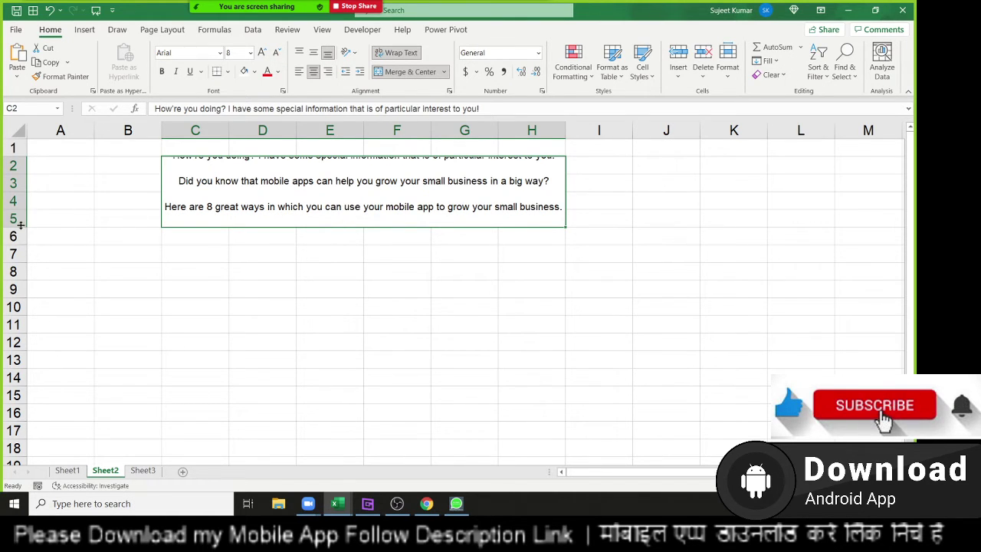
pyautogui.moveTo(21, 229); pyautogui.dragTo(17, 238)
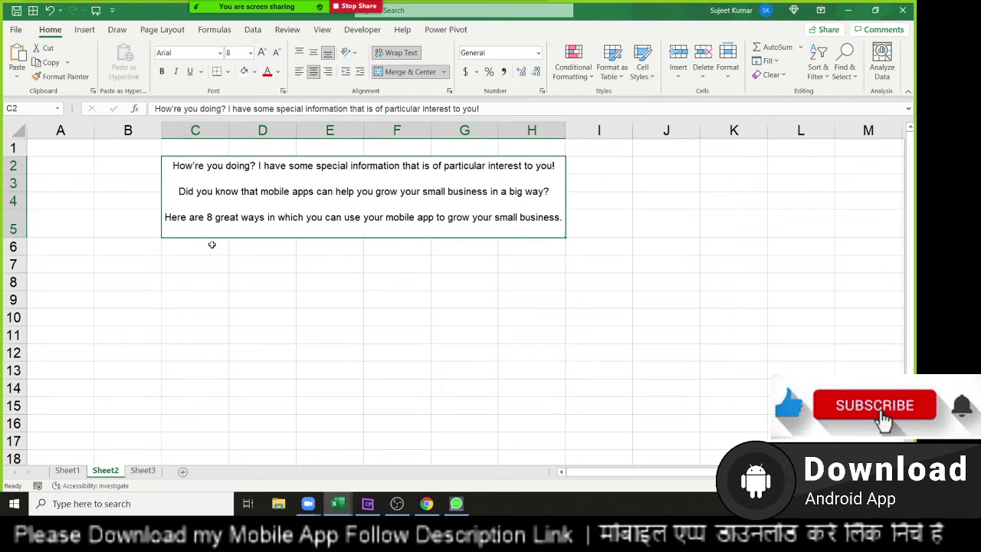
pyautogui.click(337, 286)
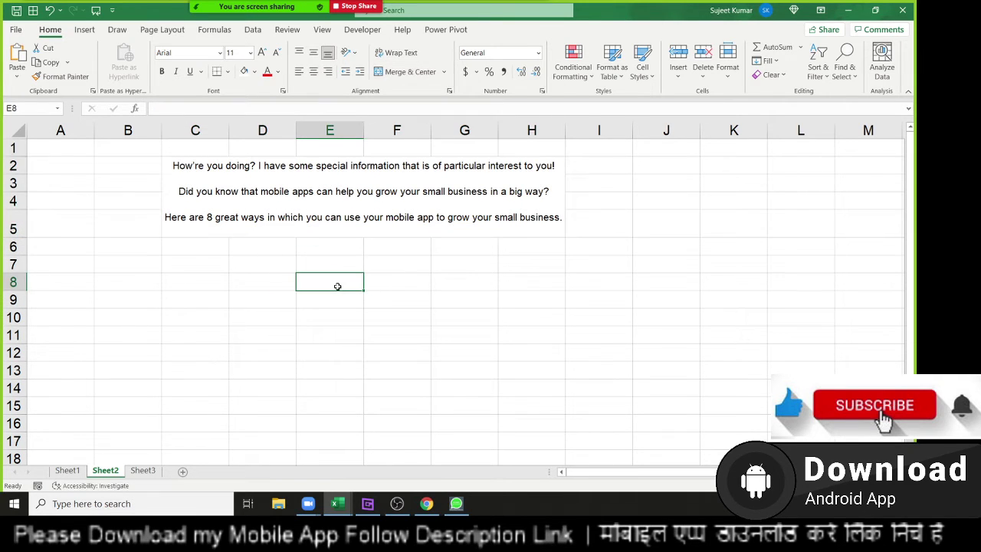
pyautogui.click(315, 196)
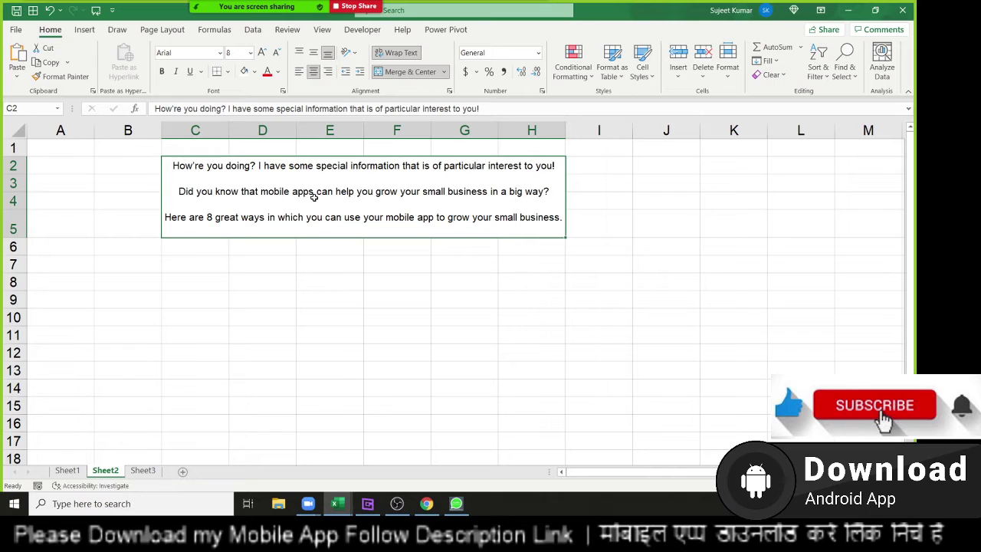
# In merged cell C2, colour 'mobile apps' red and strike it through
pyautogui.doubleClick(295, 204)
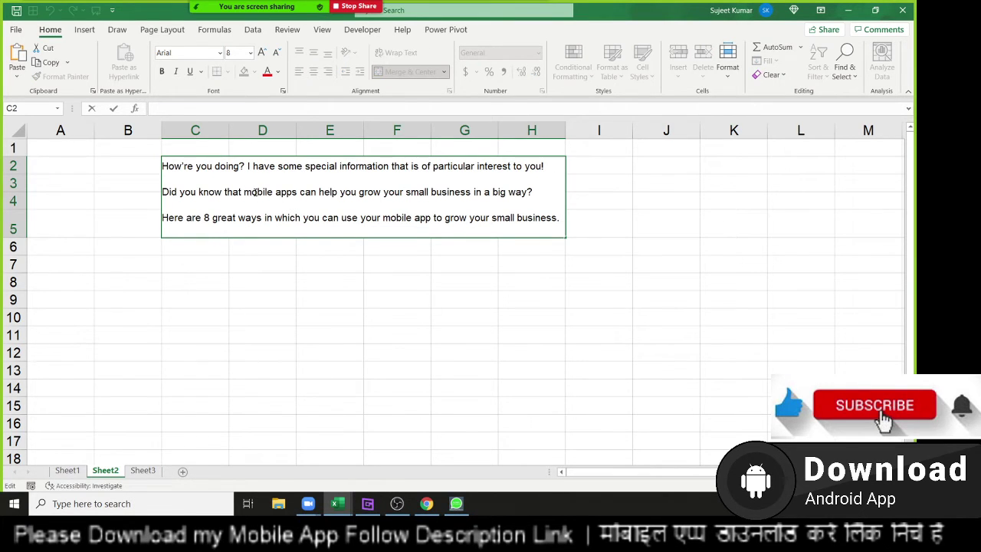
pyautogui.moveTo(253, 193)
pyautogui.mouseDown()
pyautogui.moveTo(294, 192)
pyautogui.moveTo(244, 192)
pyautogui.mouseUp()
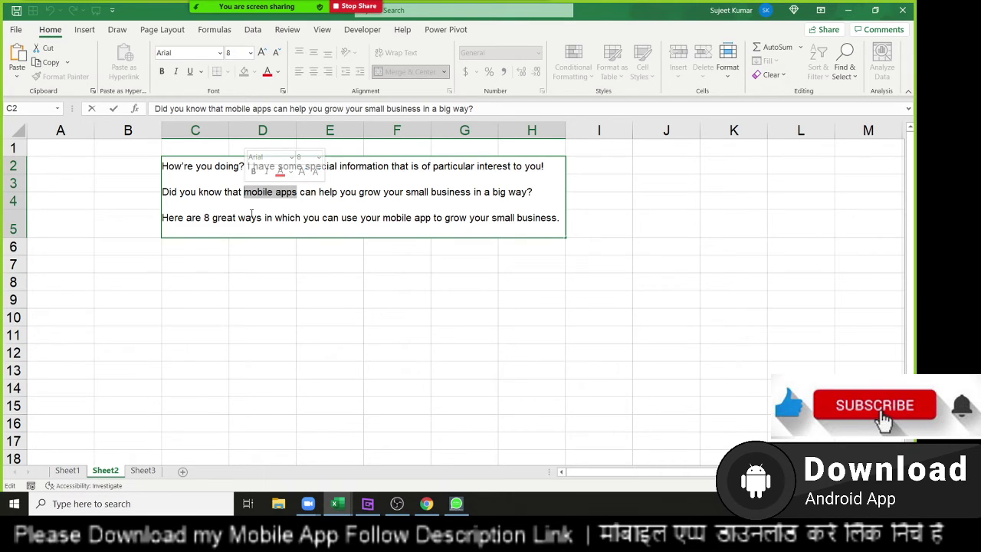
pyautogui.click(279, 175)
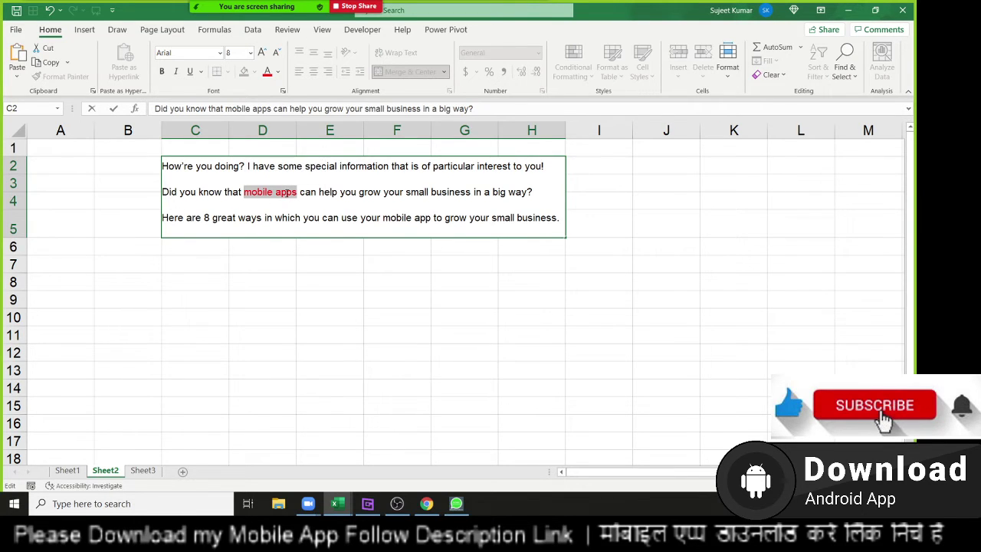
pyautogui.rightClick(286, 193)
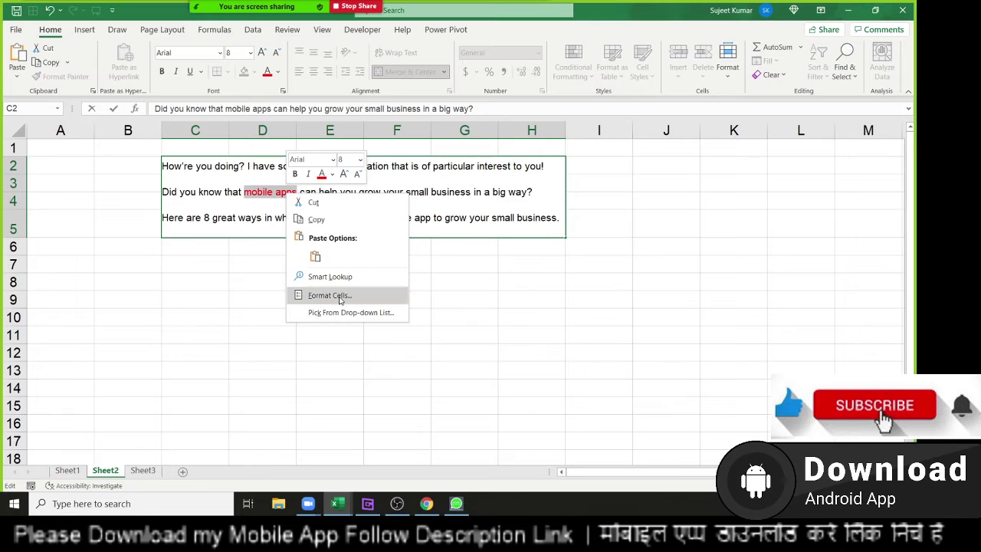
pyautogui.click(340, 298)
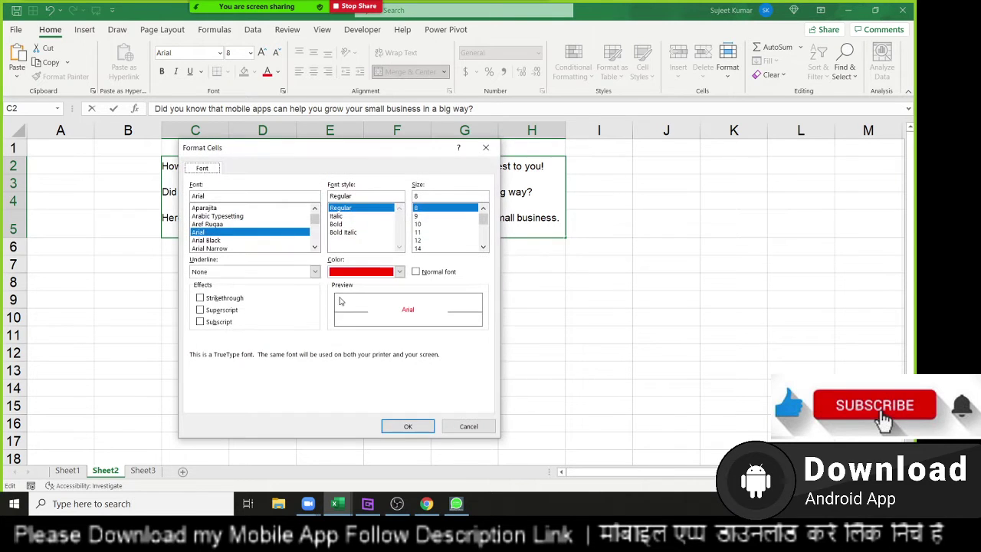
pyautogui.click(222, 299)
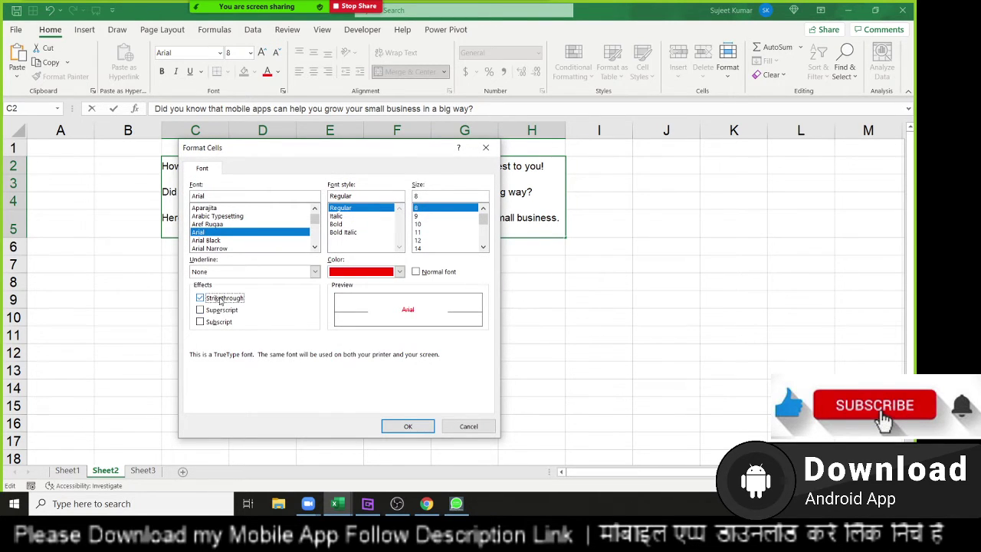
pyautogui.click(416, 426)
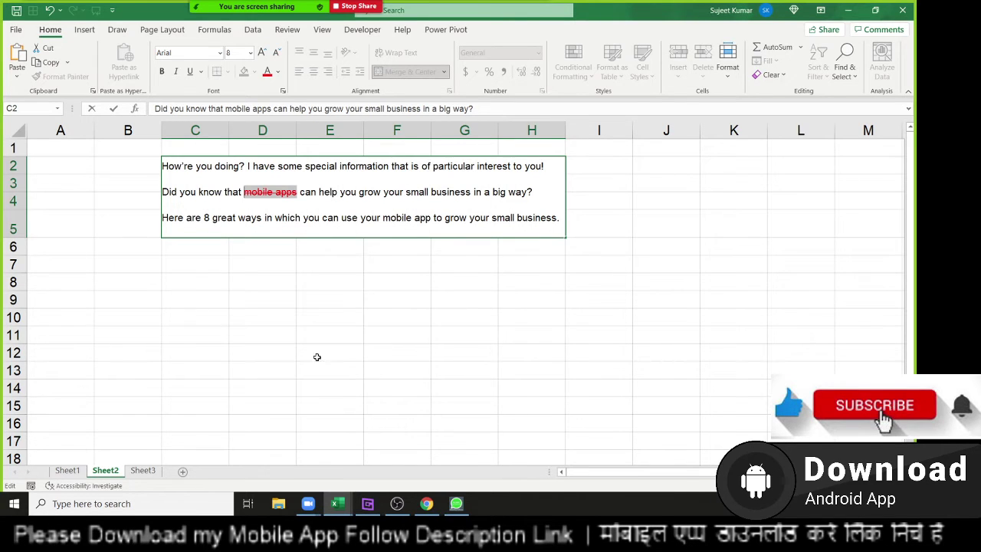
pyautogui.click(292, 323)
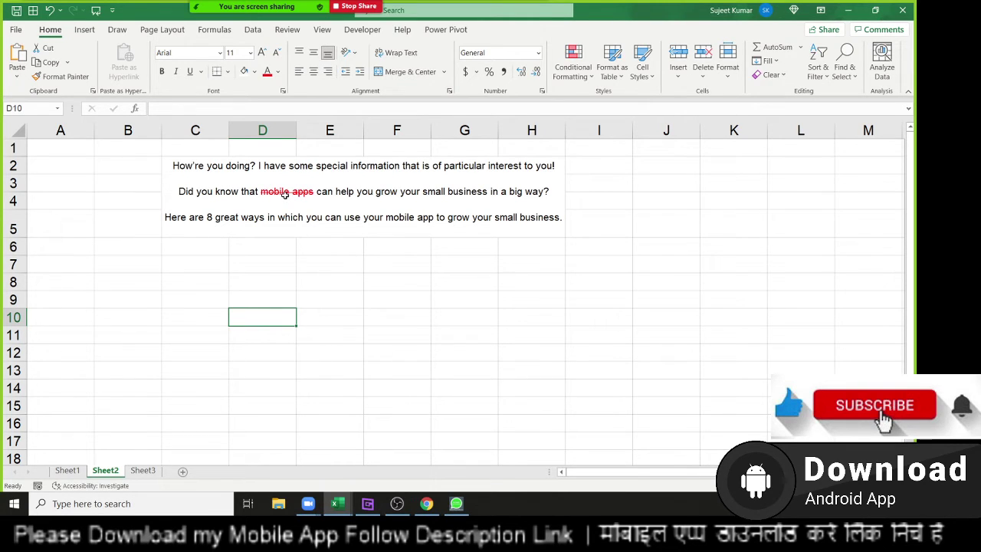
# Enter 85, 36, 85, 25, 41, 36, 63, 25, 63, 85, 25 down B8:B18, correcting B17 to 85
pyautogui.click(112, 295)
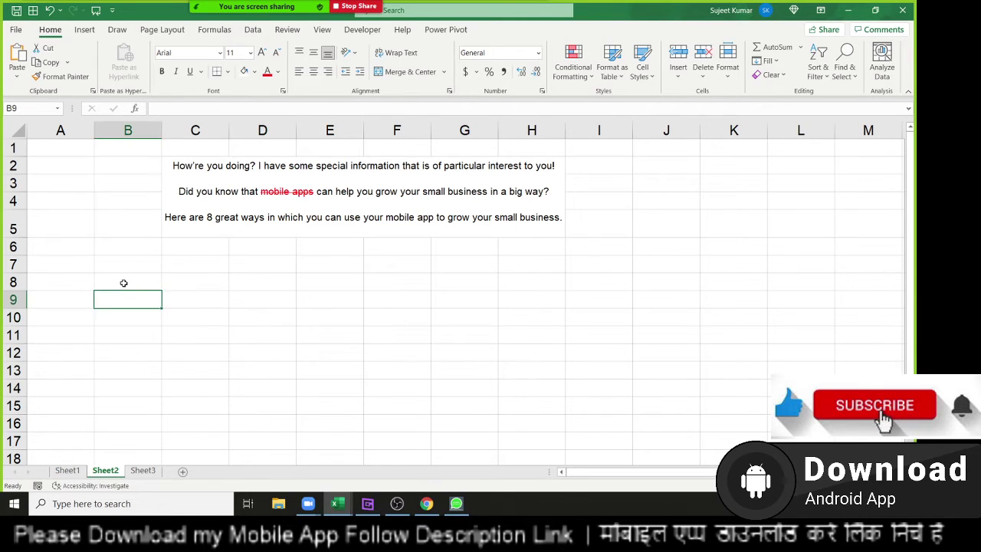
pyautogui.click(123, 276)
pyautogui.write('85')
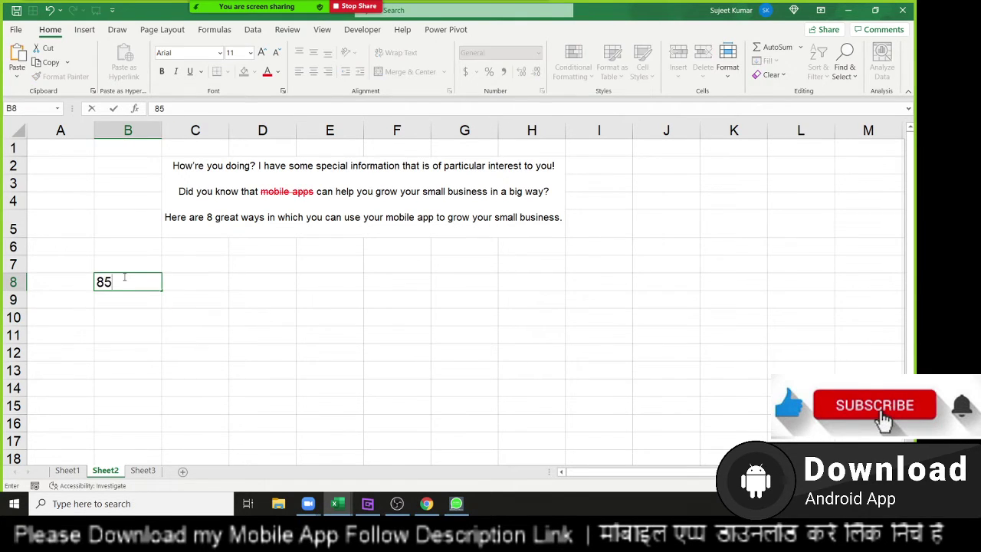
pyautogui.press('Return')
pyautogui.write('36')
pyautogui.press('Return')
pyautogui.write('85')
pyautogui.press('Return')
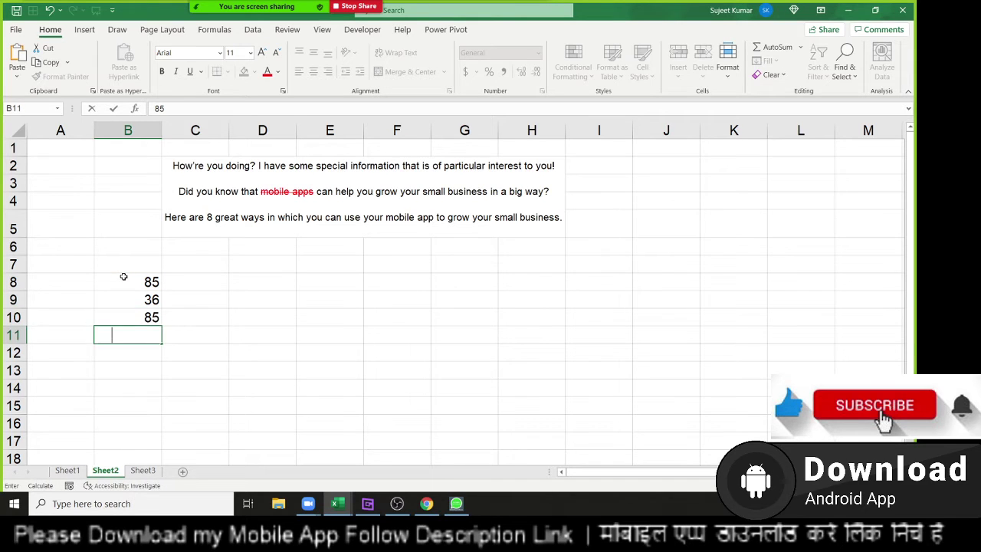
pyautogui.write('25')
pyautogui.press('Return')
pyautogui.write('41')
pyautogui.press('Return')
pyautogui.write('36')
pyautogui.press('Return')
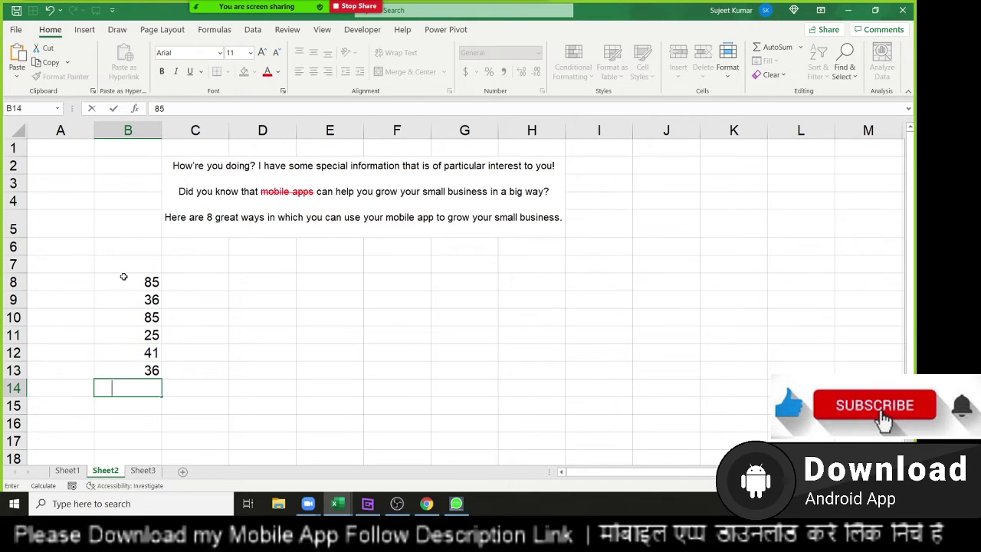
pyautogui.write('63')
pyautogui.press('Return')
pyautogui.write('25')
pyautogui.press('Return')
pyautogui.write('63')
pyautogui.press('Return')
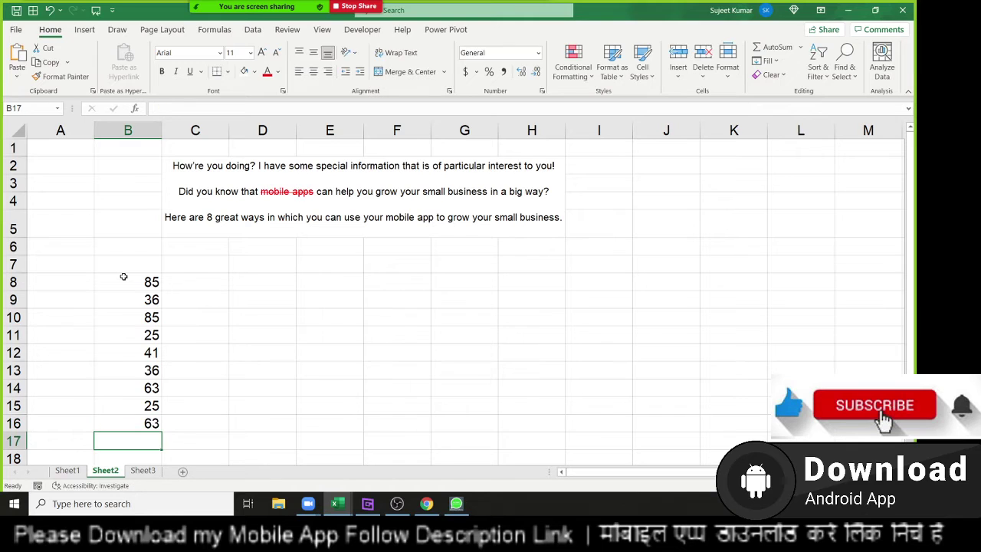
pyautogui.write('8')
pyautogui.press('Return')
pyautogui.write('2')
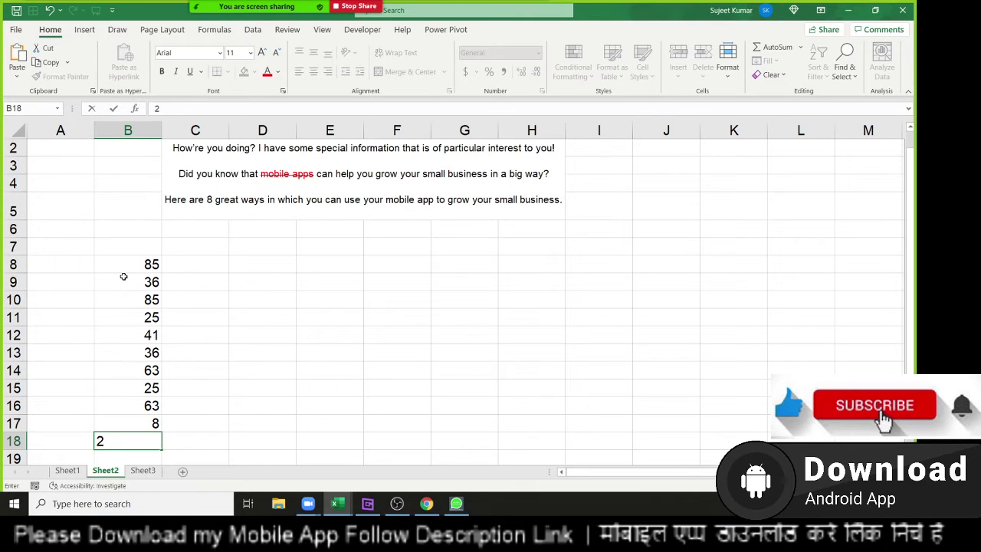
pyautogui.write('5')
pyautogui.press('Up')
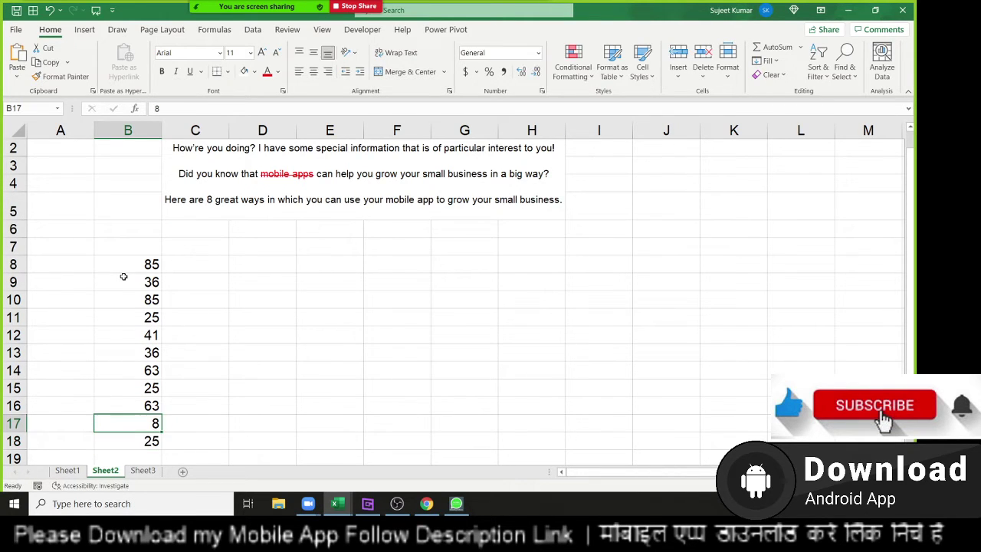
pyautogui.write('85')
pyautogui.press('Return')
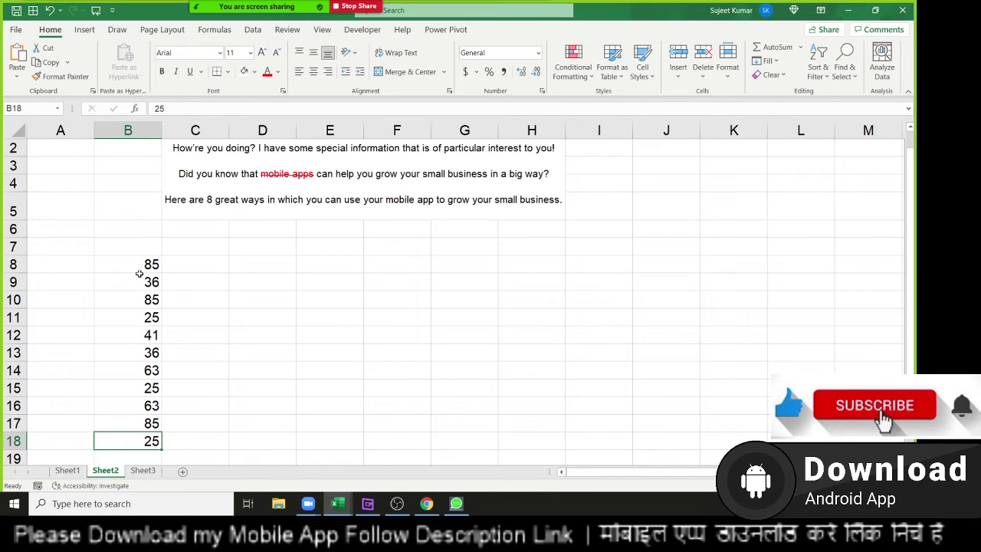
# Narrow column B to fit the numbers
pyautogui.moveTo(162, 130); pyautogui.dragTo(132, 133)
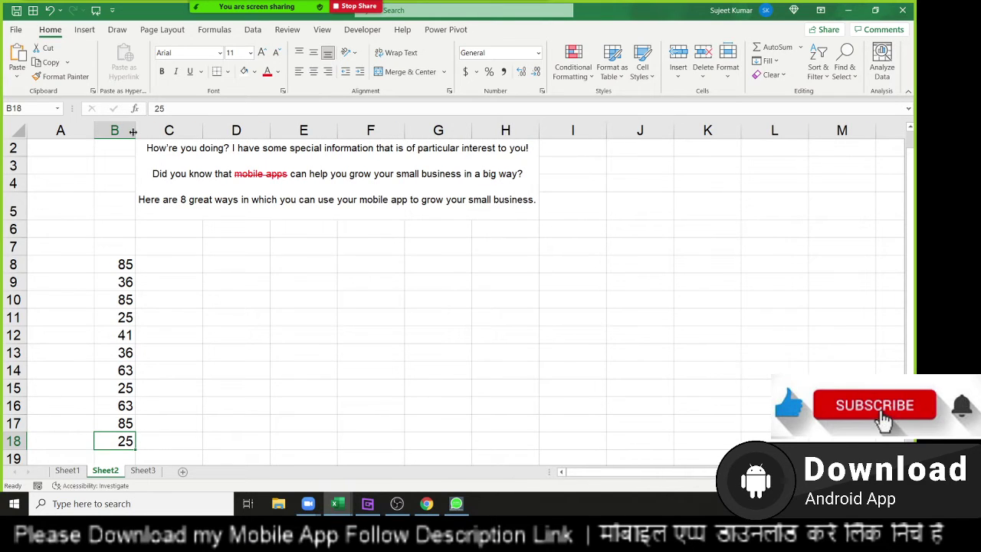
pyautogui.click(133, 132)
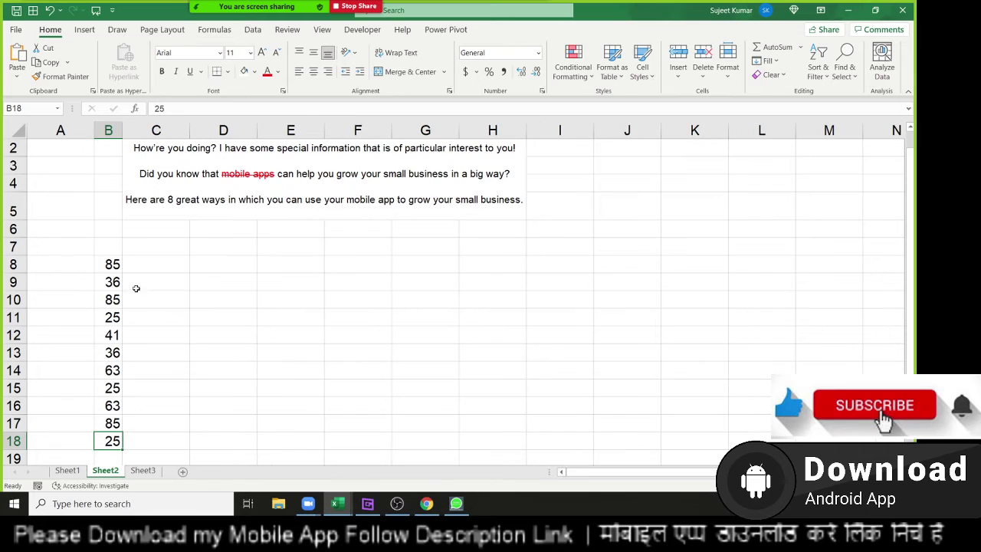
pyautogui.click(113, 266)
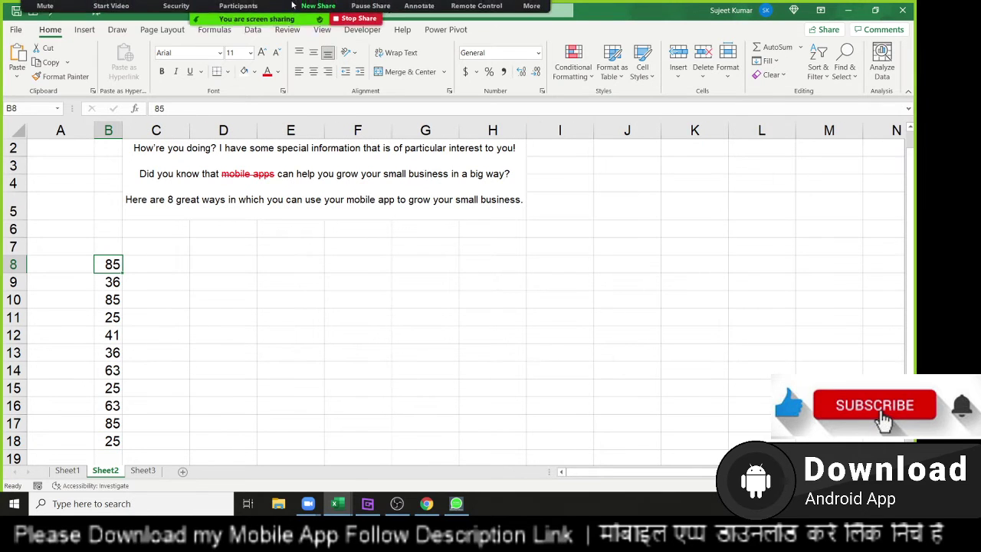
pyautogui.moveTo(256, 7)
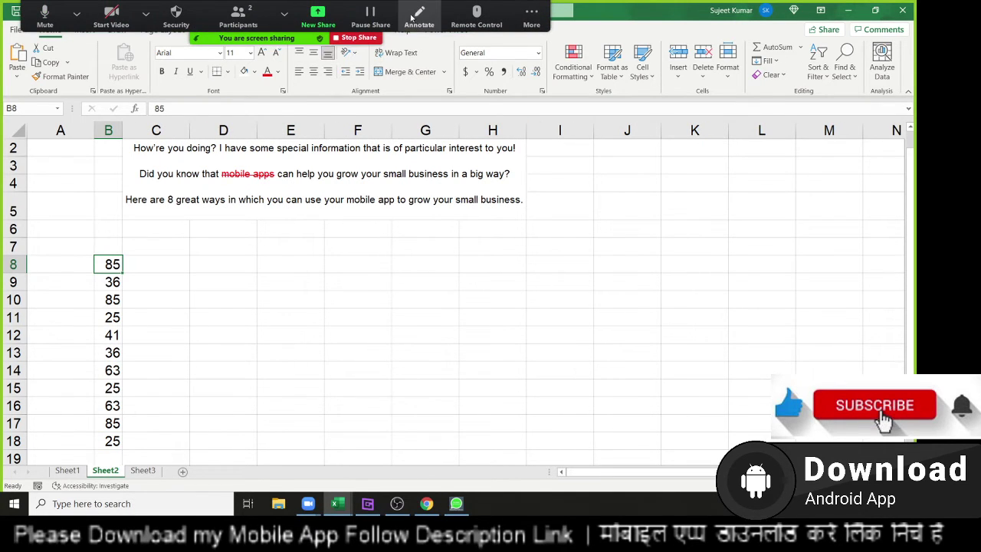
pyautogui.click(420, 15)
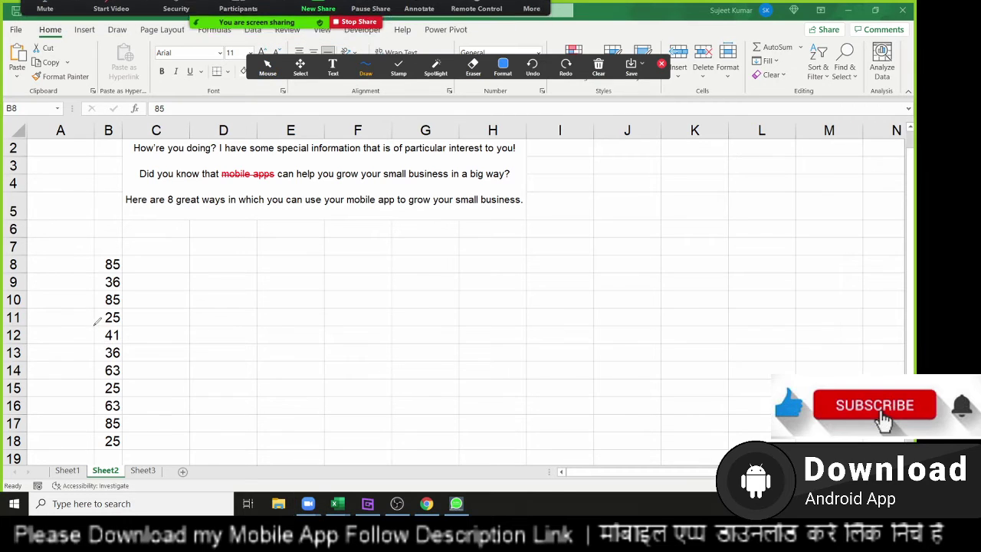
pyautogui.moveTo(93, 326); pyautogui.dragTo(119, 336)
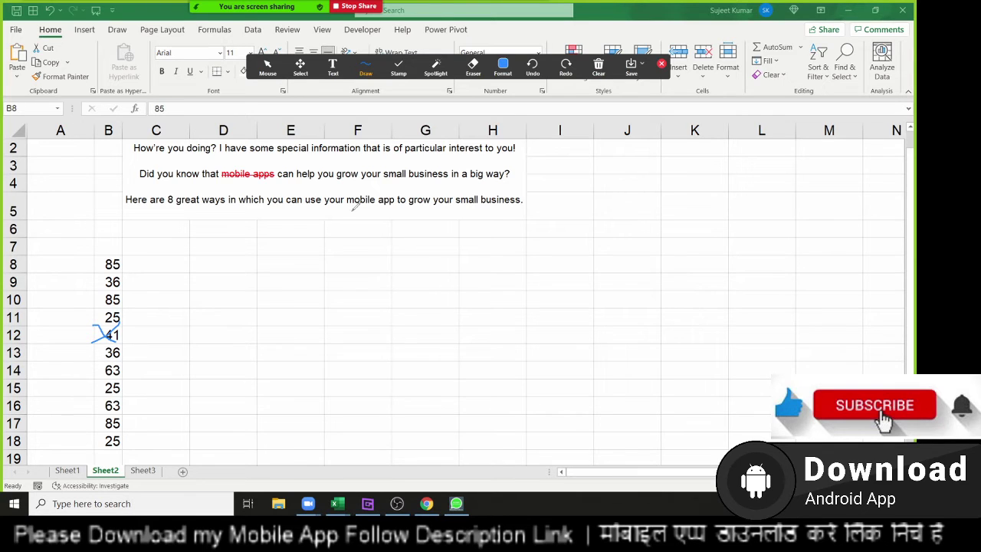
pyautogui.click(595, 73)
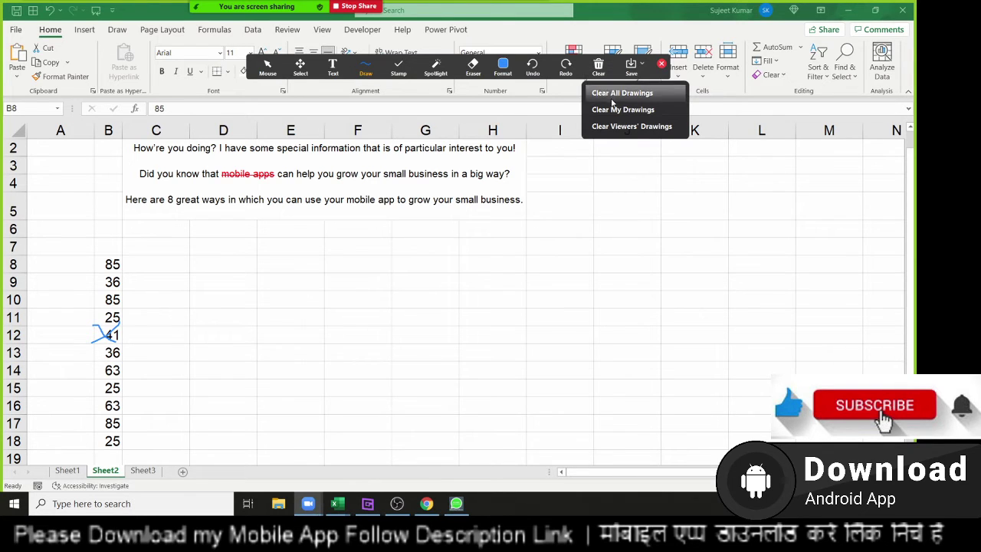
pyautogui.click(620, 93)
pyautogui.click(663, 64)
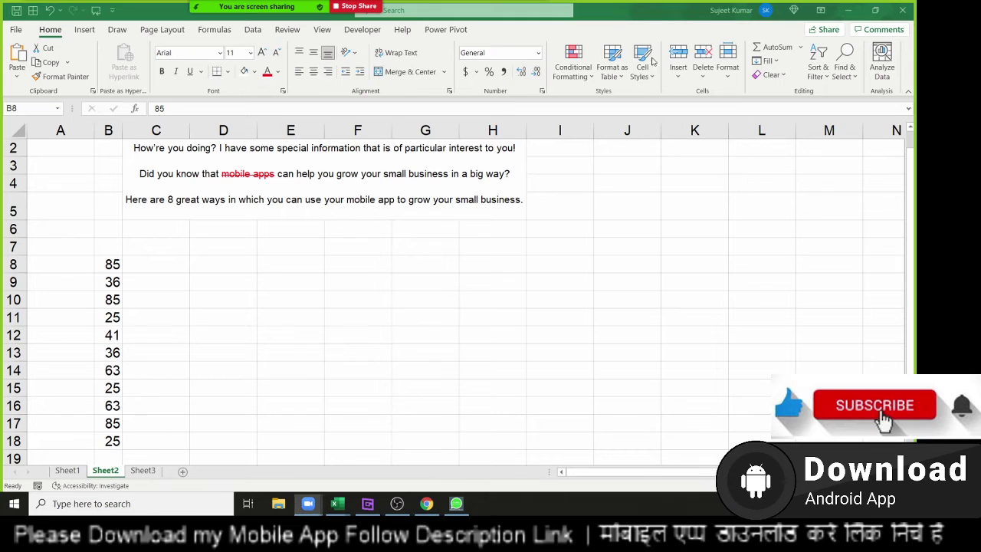
pyautogui.click(532, 9)
pyautogui.click(543, 93)
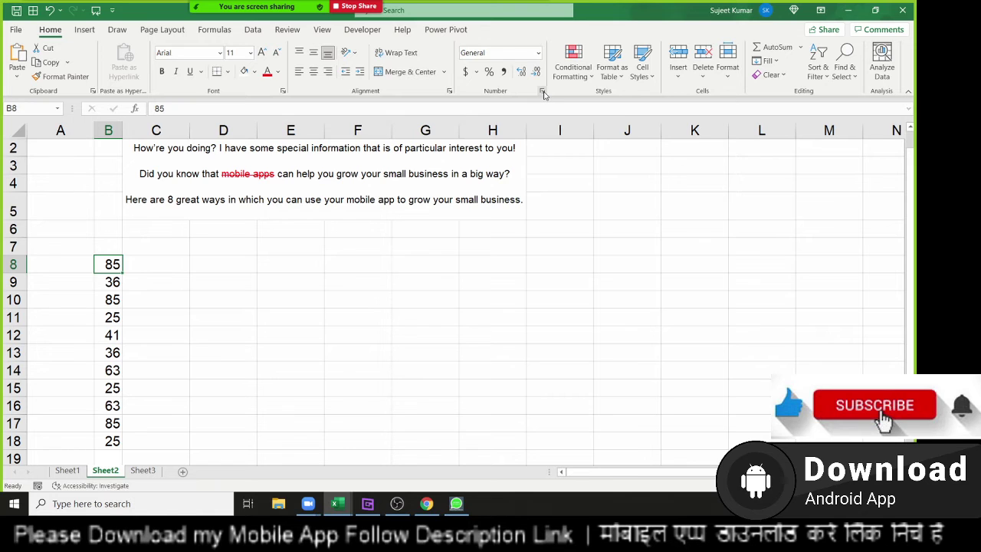
# Give B8 a thick red diagonal cross border
pyautogui.click(544, 93)
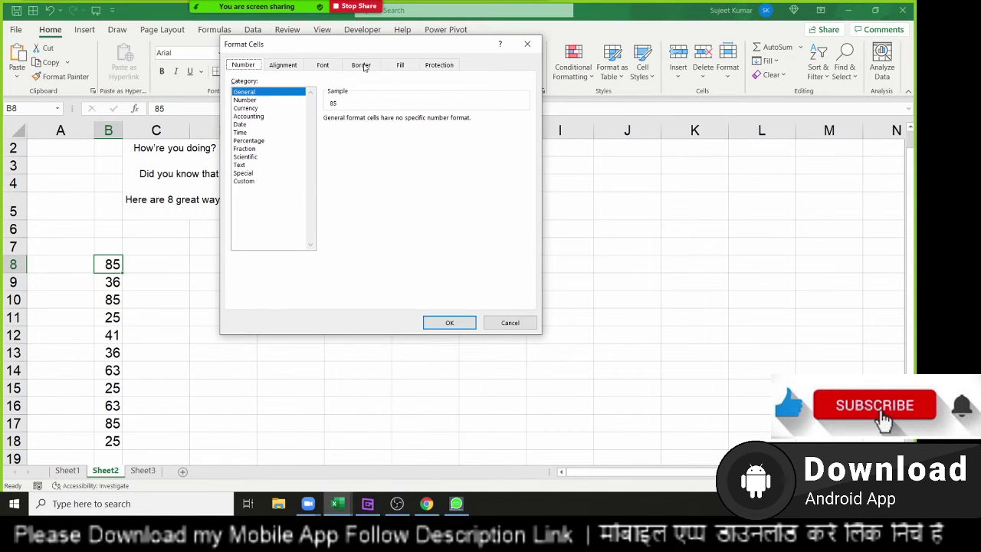
pyautogui.click(365, 68)
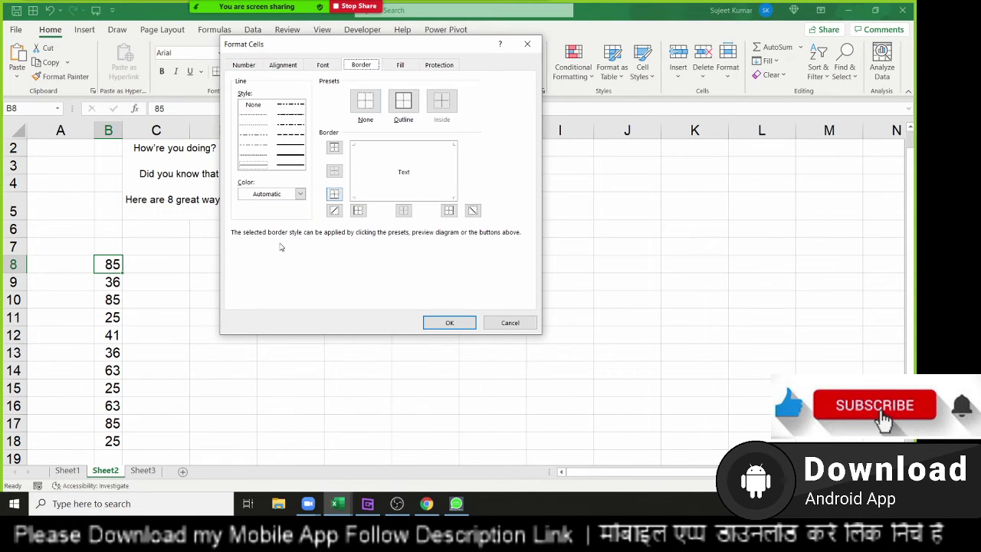
pyautogui.click(256, 195)
pyautogui.click(253, 325)
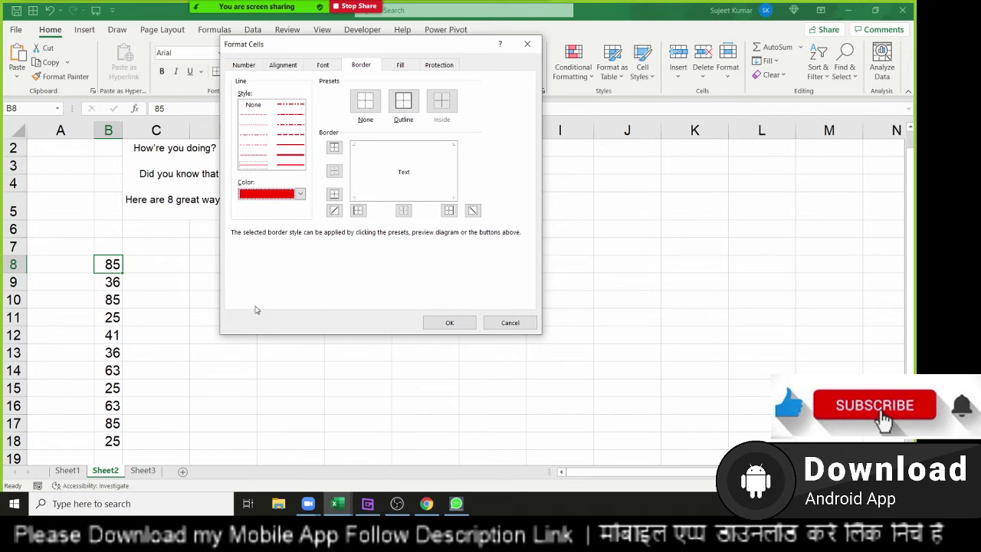
pyautogui.click(284, 157)
pyautogui.click(334, 211)
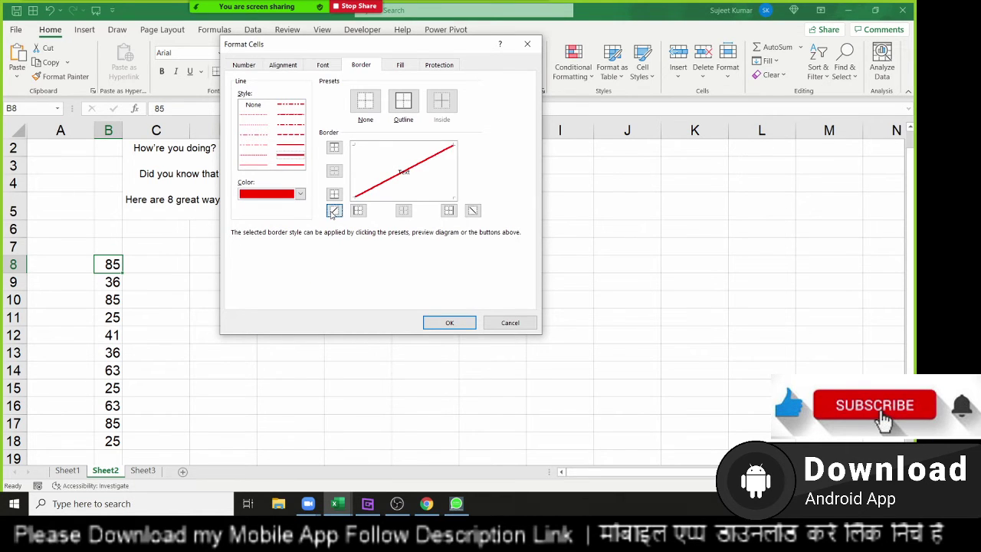
pyautogui.click(473, 210)
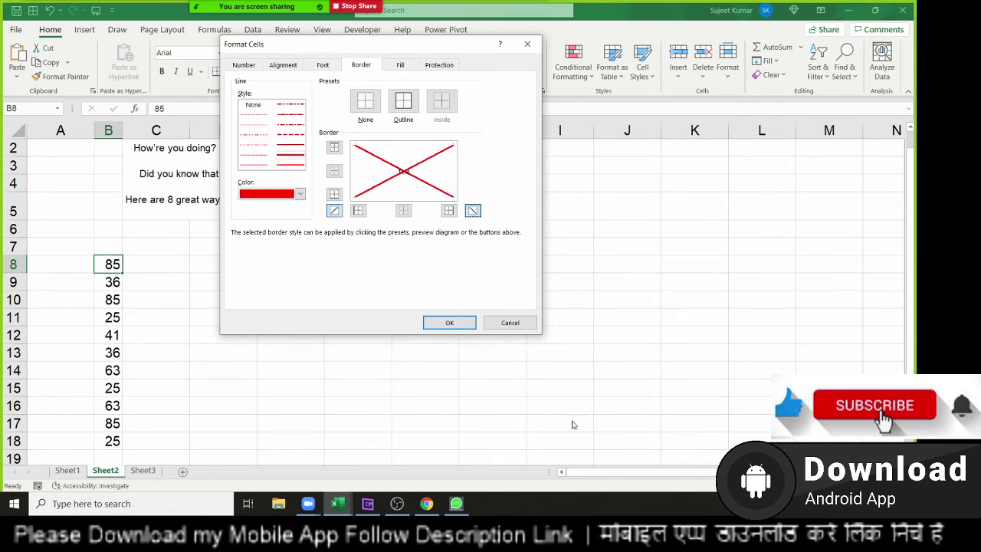
pyautogui.click(451, 325)
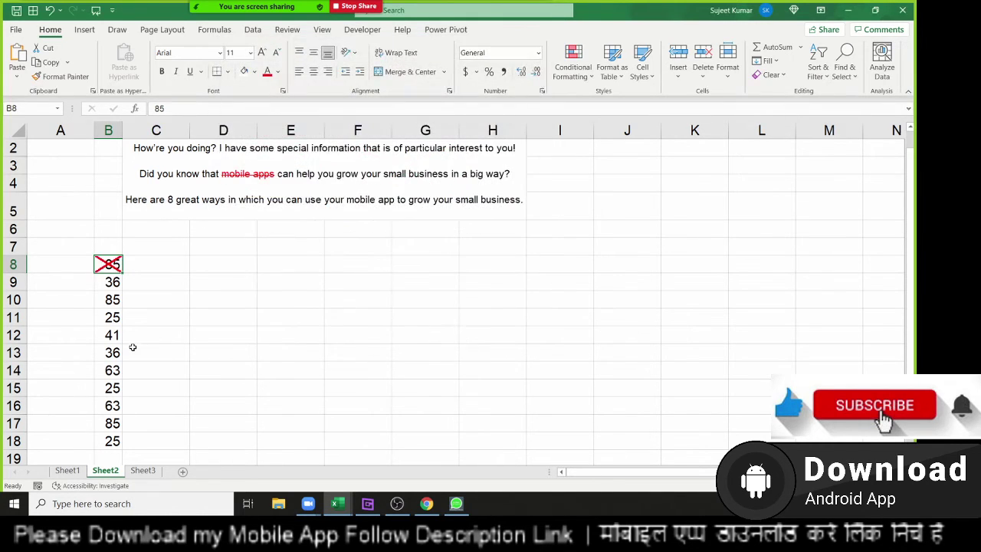
# Repeat the red cross on B12, B16 and B14 with F4
pyautogui.click(111, 335)
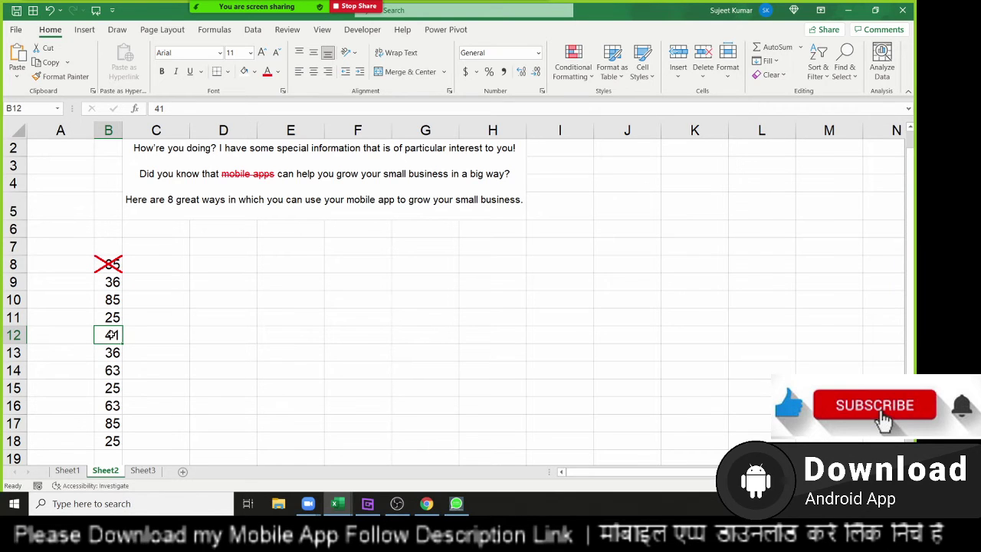
pyautogui.press('F4')
pyautogui.scroll(-1, 134, 375)
pyautogui.click(105, 349)
pyautogui.press('F4')
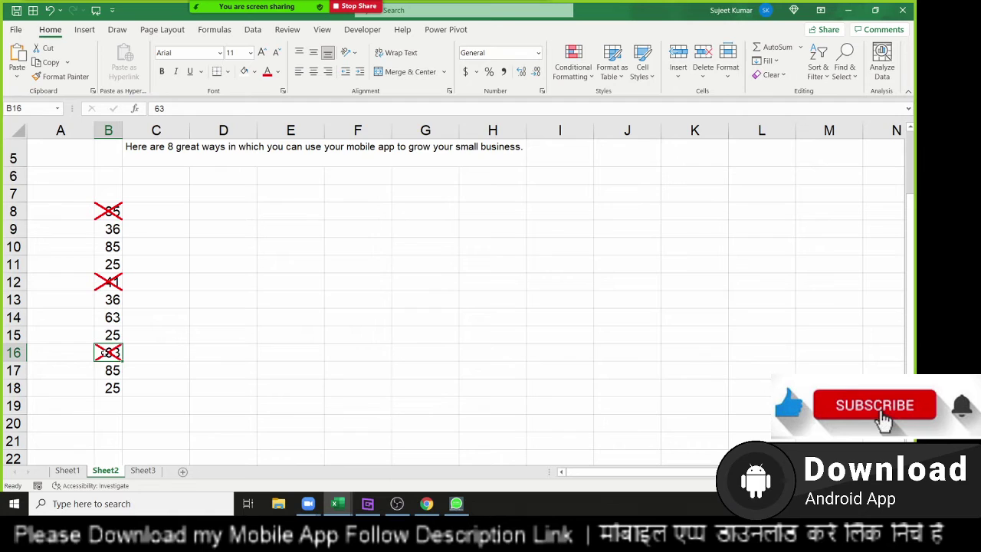
pyautogui.click(112, 317)
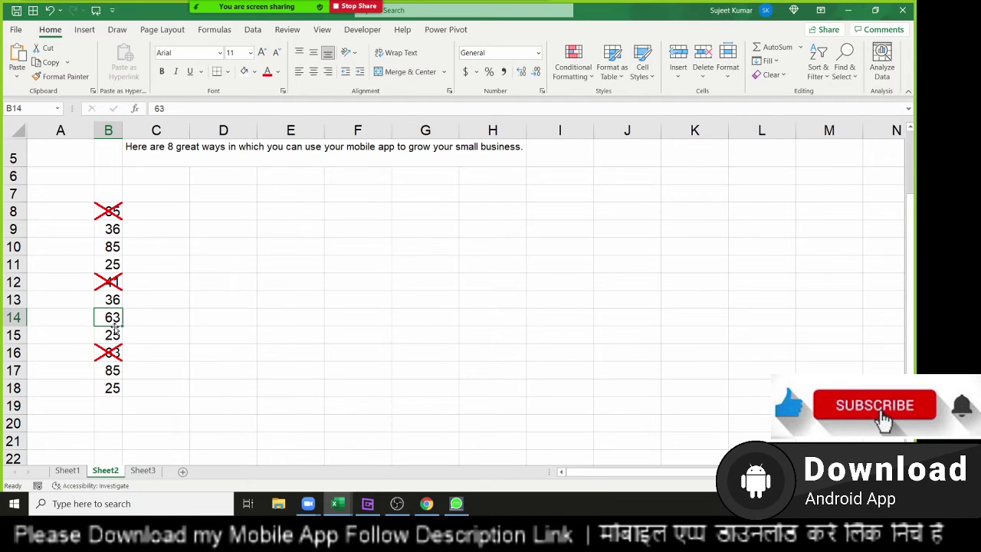
pyautogui.press('F4')
pyautogui.click(167, 283)
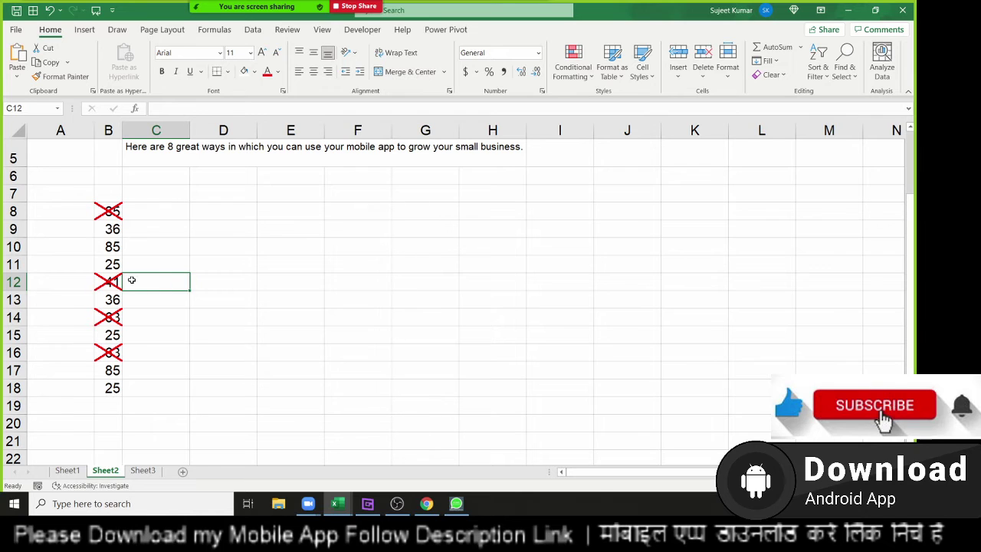
pyautogui.click(112, 246)
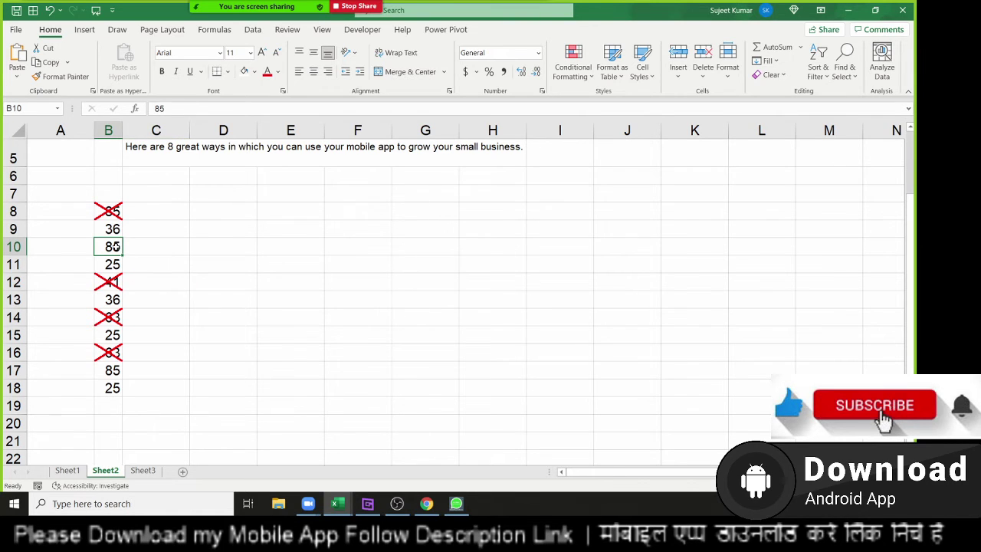
# Bring up the Format Cells dialog for cell B10 with Ctrl+1
pyautogui.rightClick(112, 247)
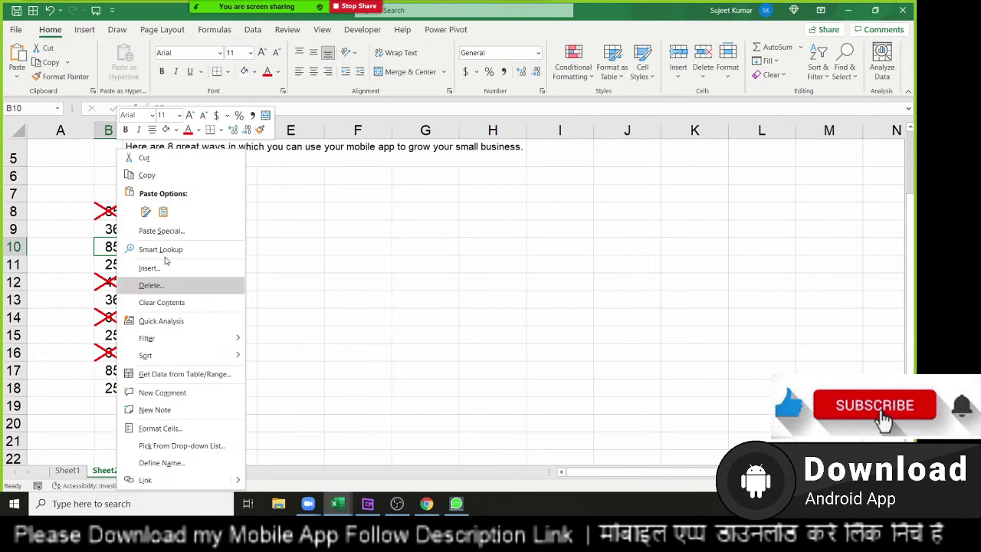
pyautogui.click(163, 232)
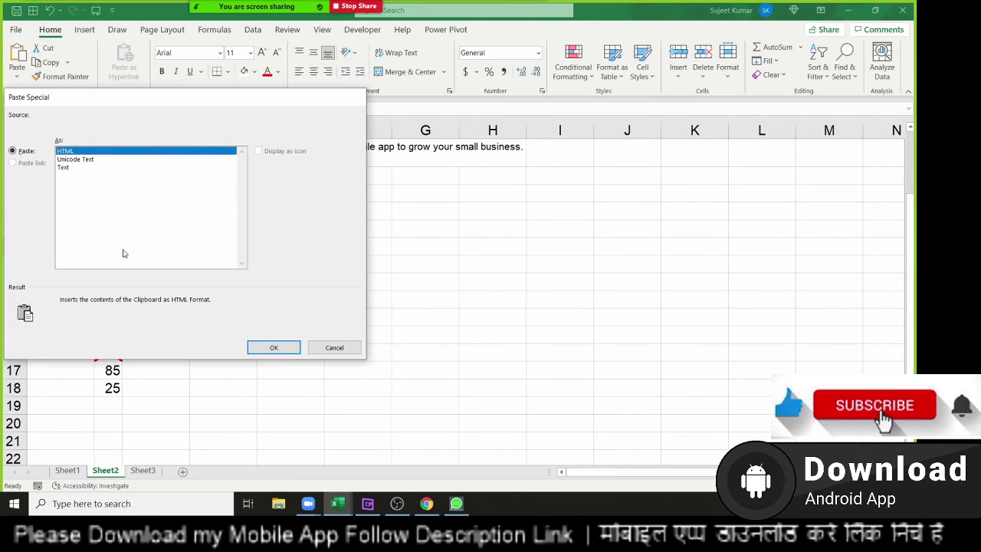
pyautogui.press('Escape')
pyautogui.rightClick(111, 243)
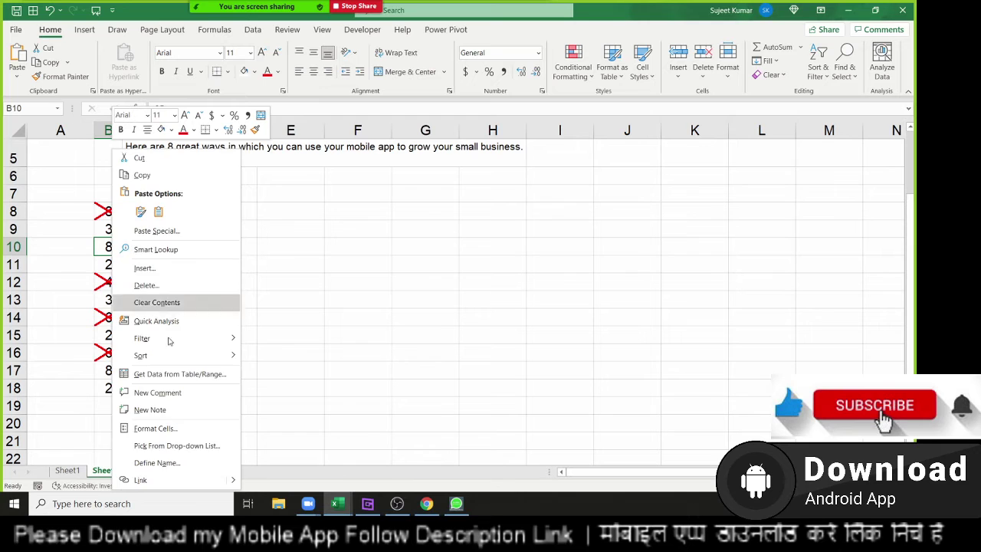
pyautogui.press('Escape')
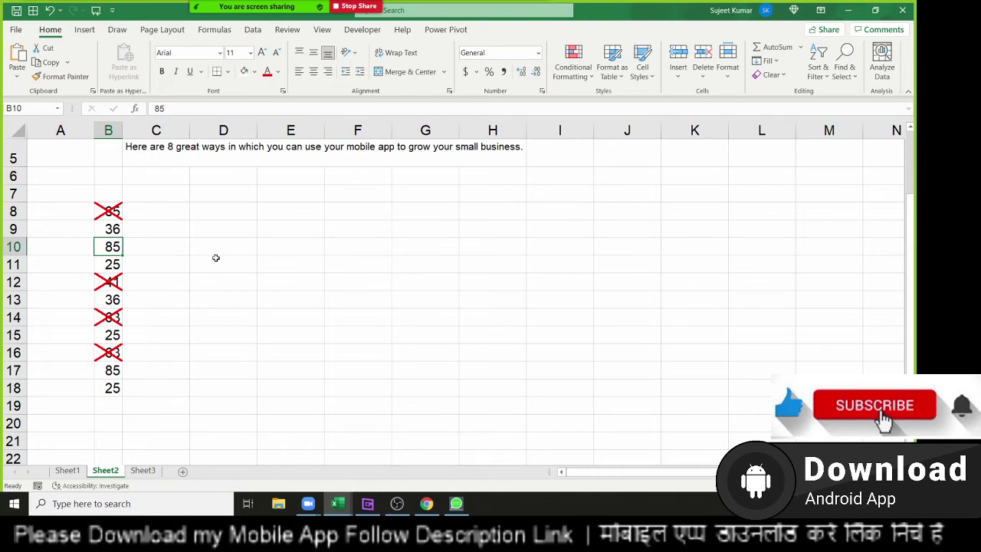
pyautogui.hotkey('ctrl', '1')
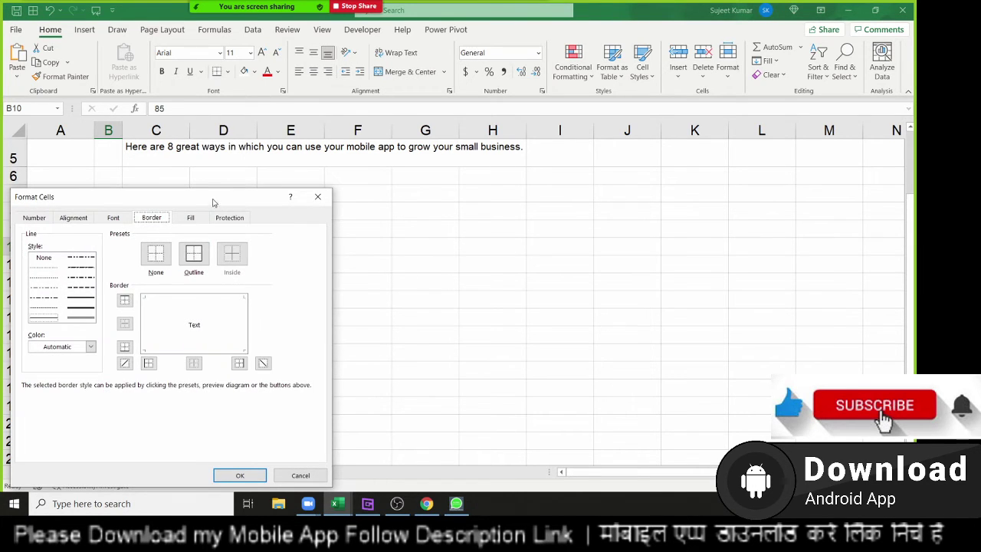
pyautogui.moveTo(228, 200); pyautogui.dragTo(502, 159)
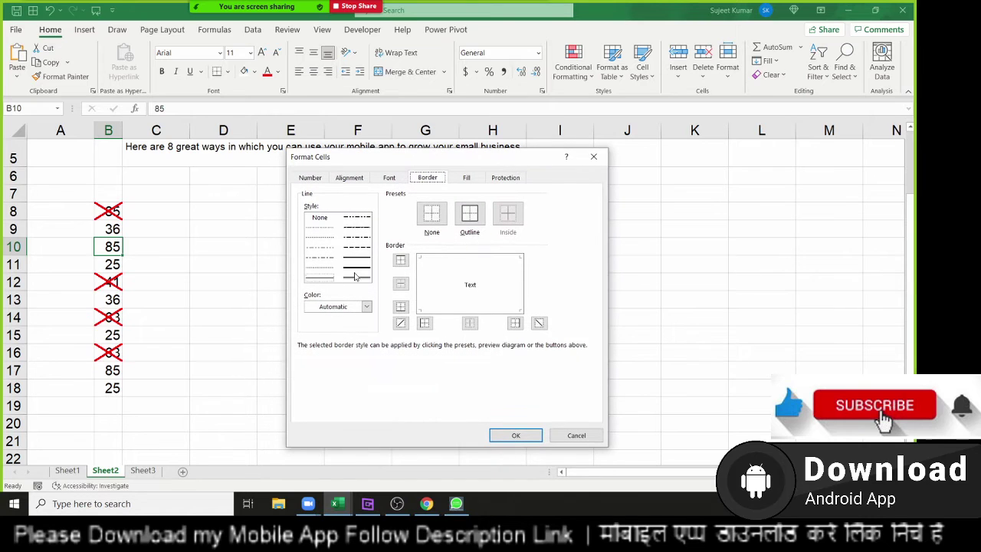
# Give B10 light green left and rising-diagonal borders to form a tick
pyautogui.click(343, 311)
pyautogui.click(343, 310)
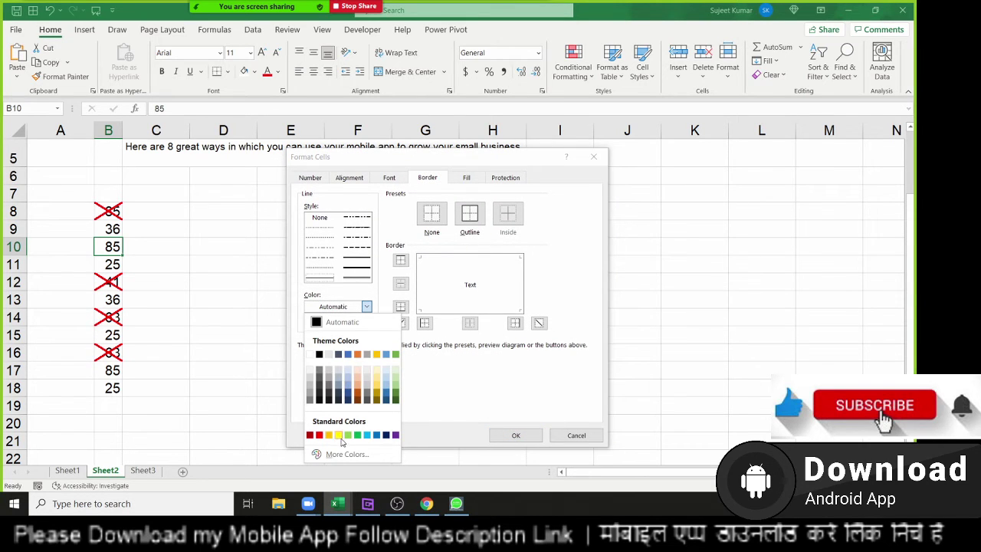
pyautogui.click(348, 435)
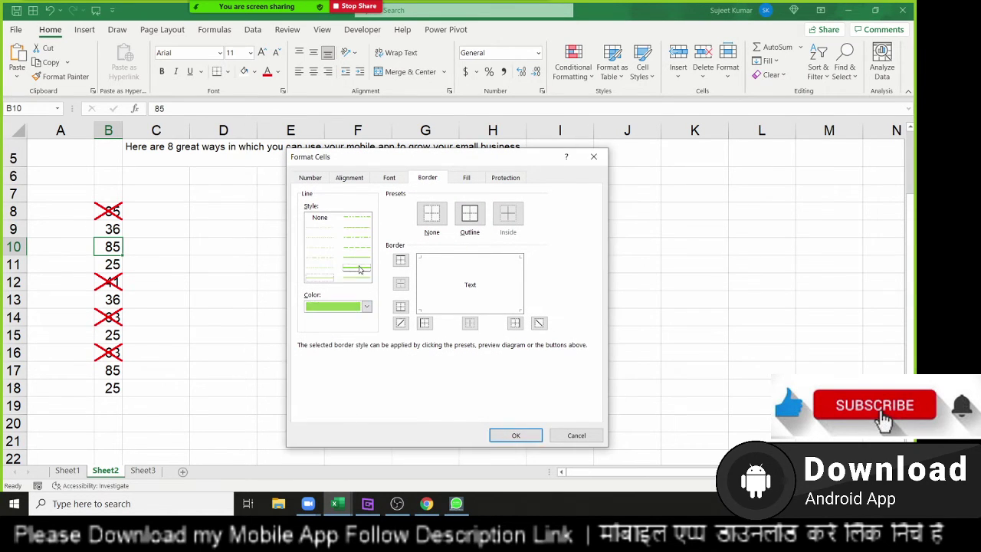
pyautogui.click(422, 319)
pyautogui.click(398, 325)
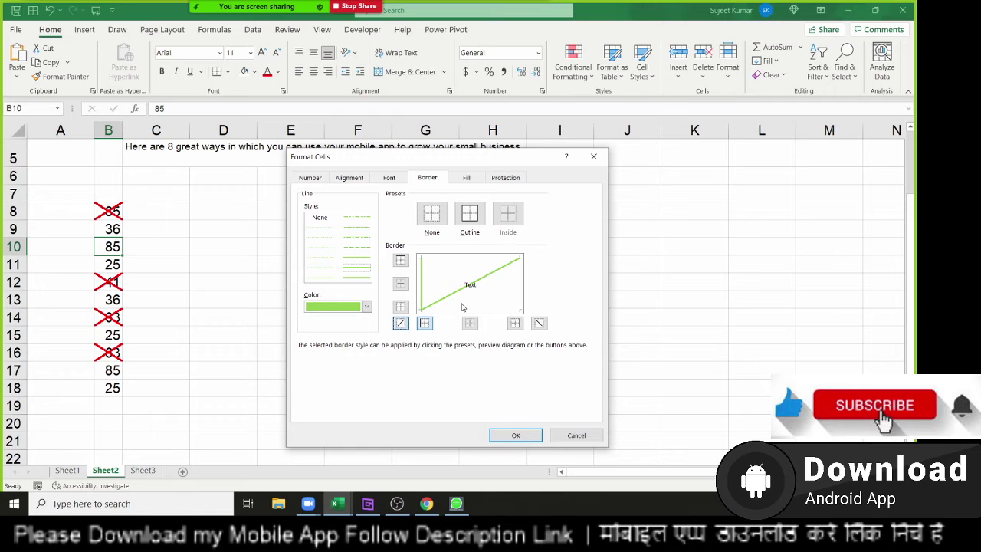
pyautogui.click(537, 442)
pyautogui.click(292, 369)
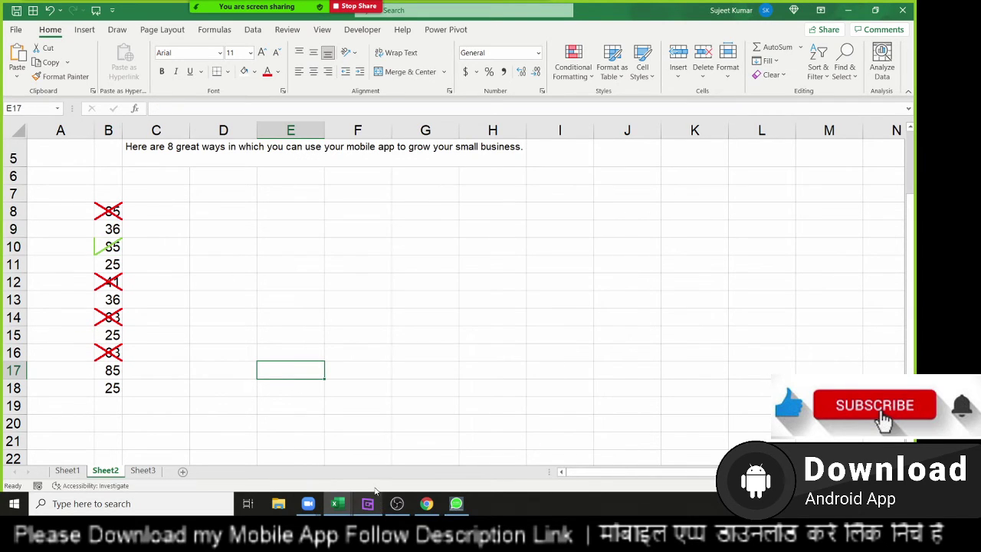
pyautogui.click(113, 390)
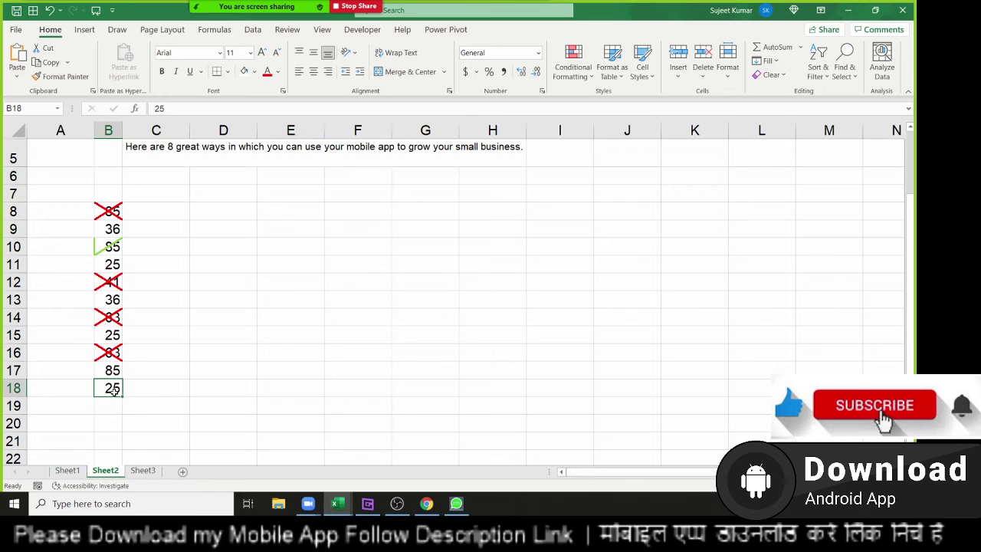
pyautogui.rightClick(113, 390)
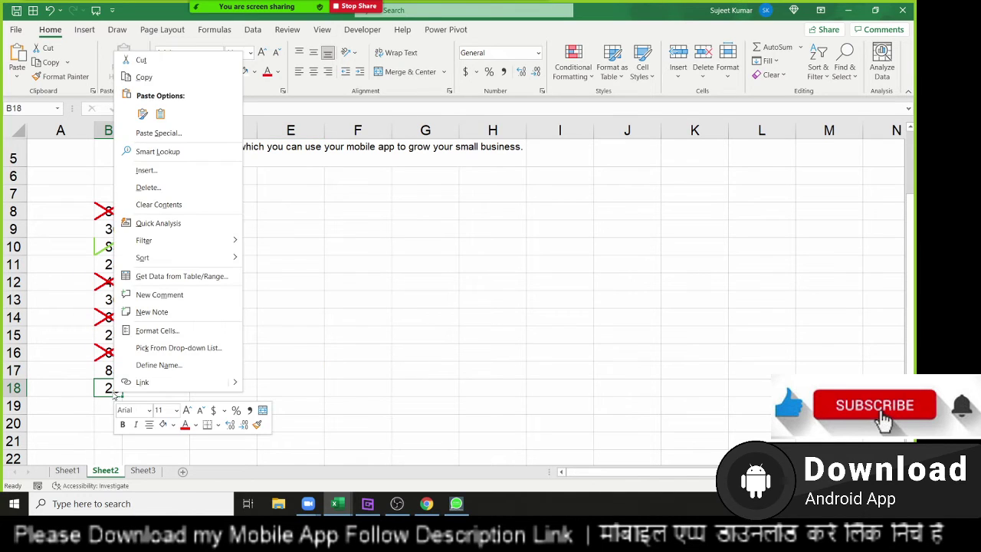
pyautogui.click(150, 335)
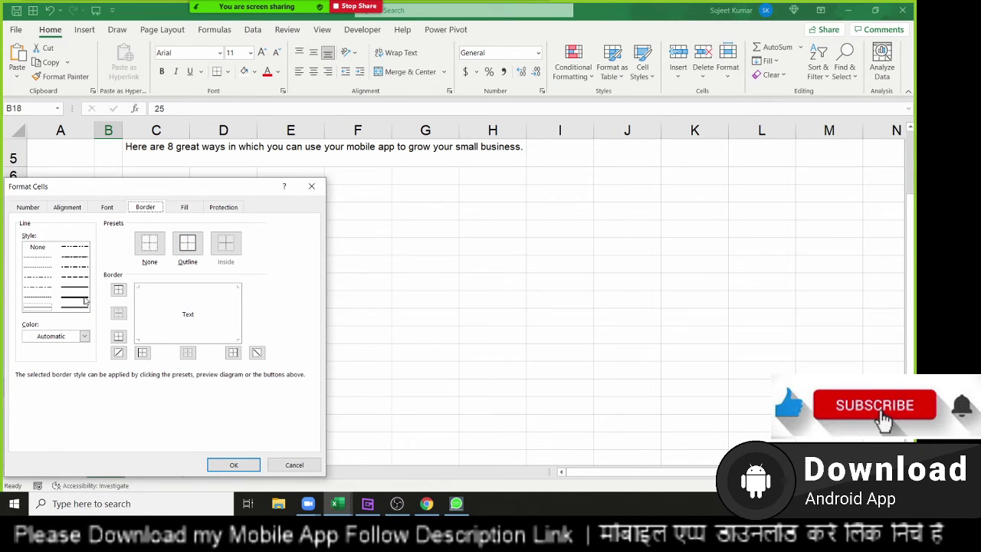
pyautogui.click(311, 187)
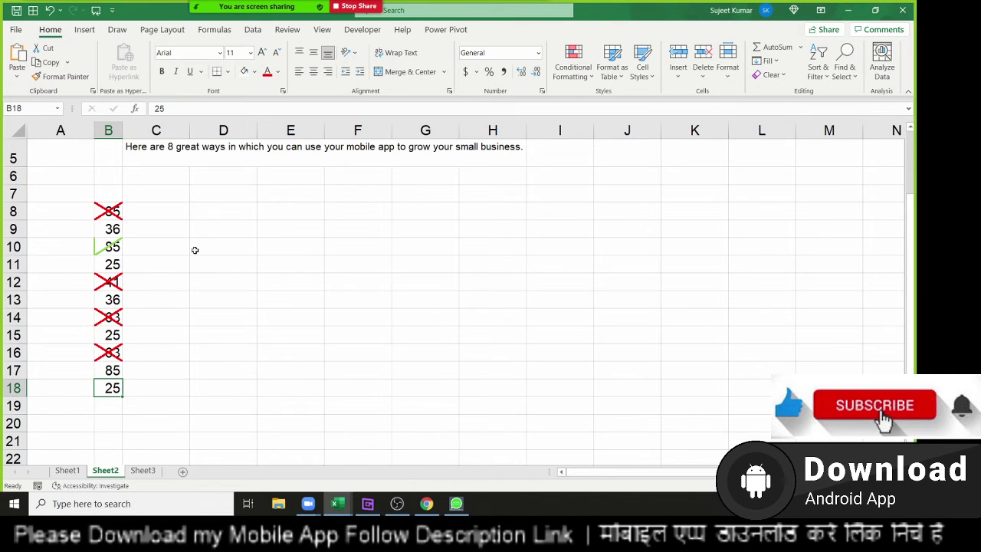
pyautogui.moveTo(111, 215); pyautogui.dragTo(115, 383)
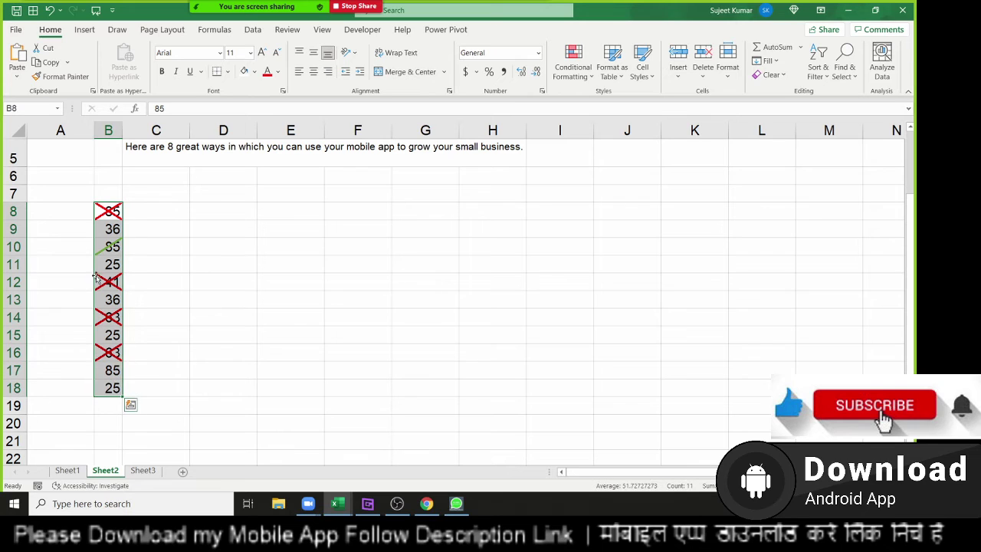
pyautogui.click(105, 252)
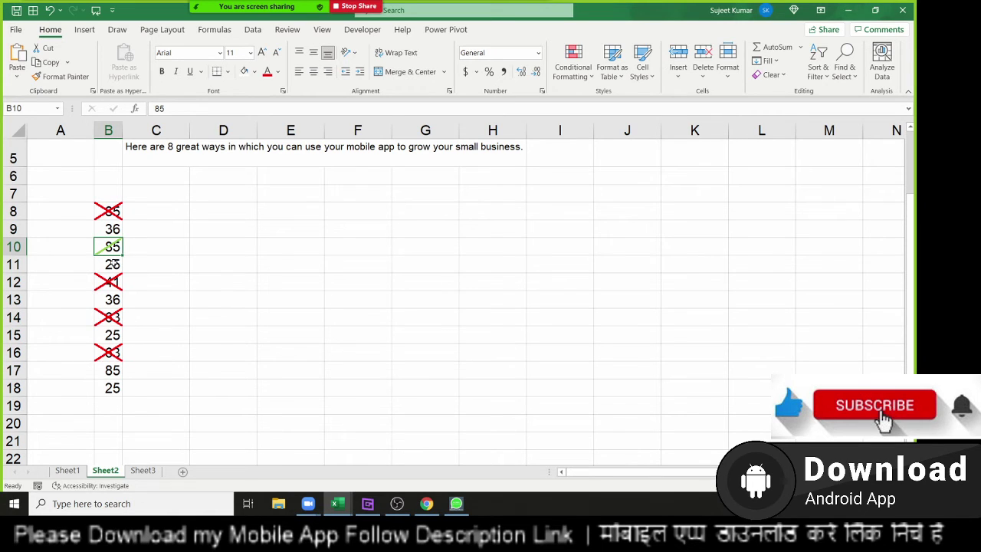
pyautogui.moveTo(116, 388)
pyautogui.mouseDown()
pyautogui.moveTo(107, 249)
pyautogui.moveTo(117, 212)
pyautogui.mouseUp()
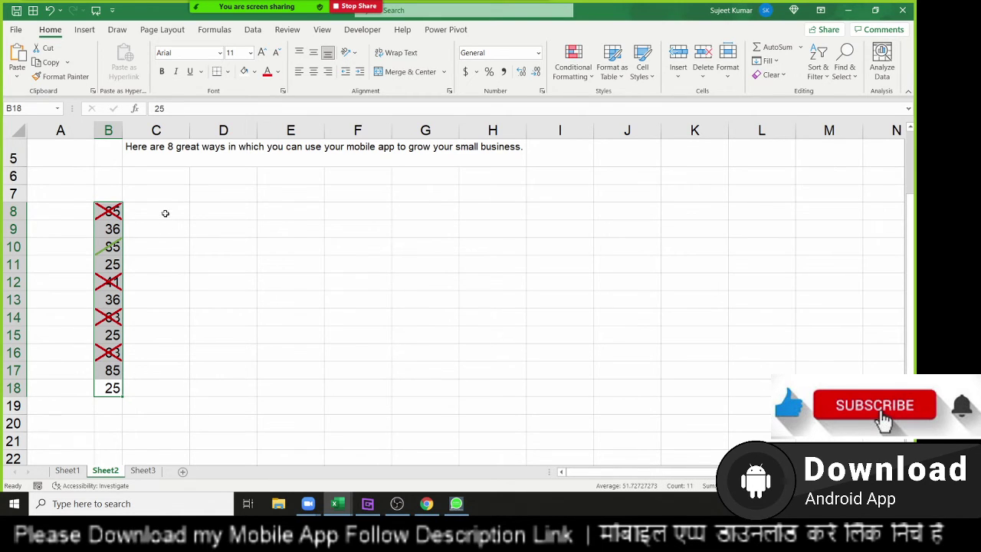
# Enter the letter O in cell C8
pyautogui.click(164, 213)
pyautogui.write('=')
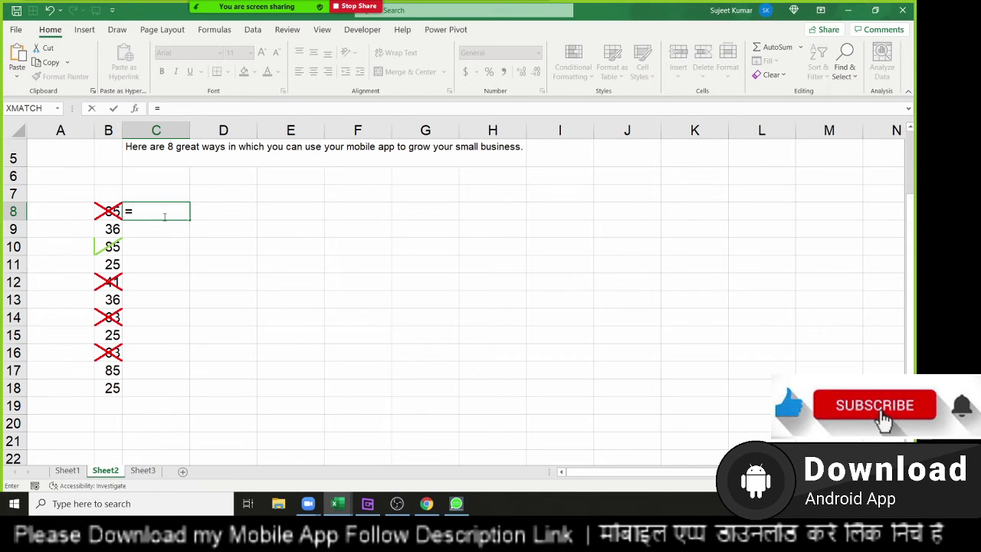
pyautogui.press('Escape')
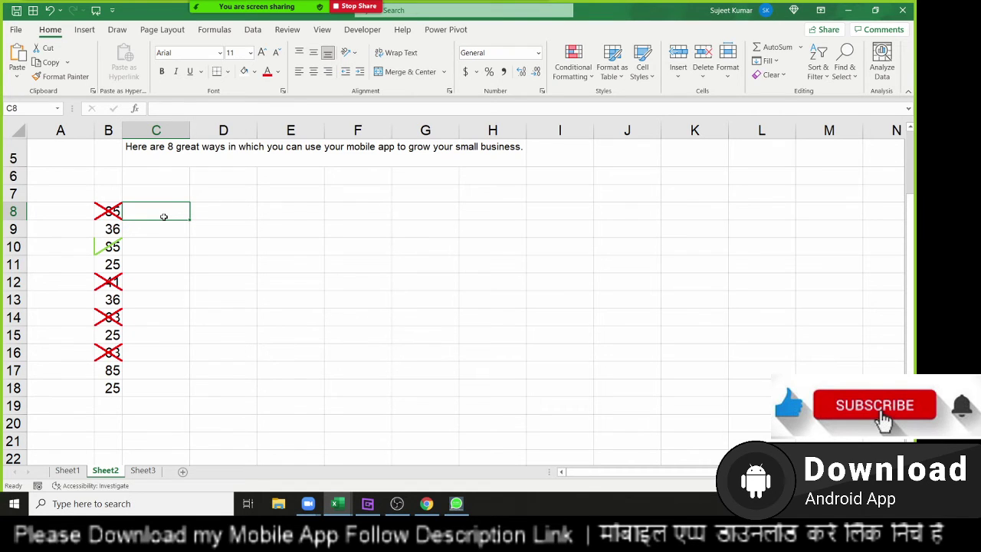
pyautogui.write('O')
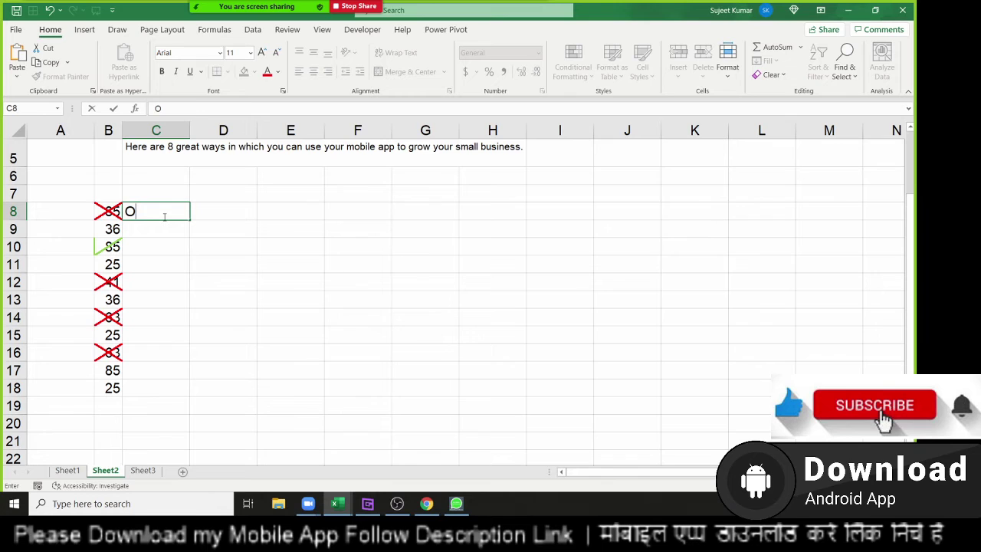
pyautogui.press('Return')
pyautogui.press('Return')
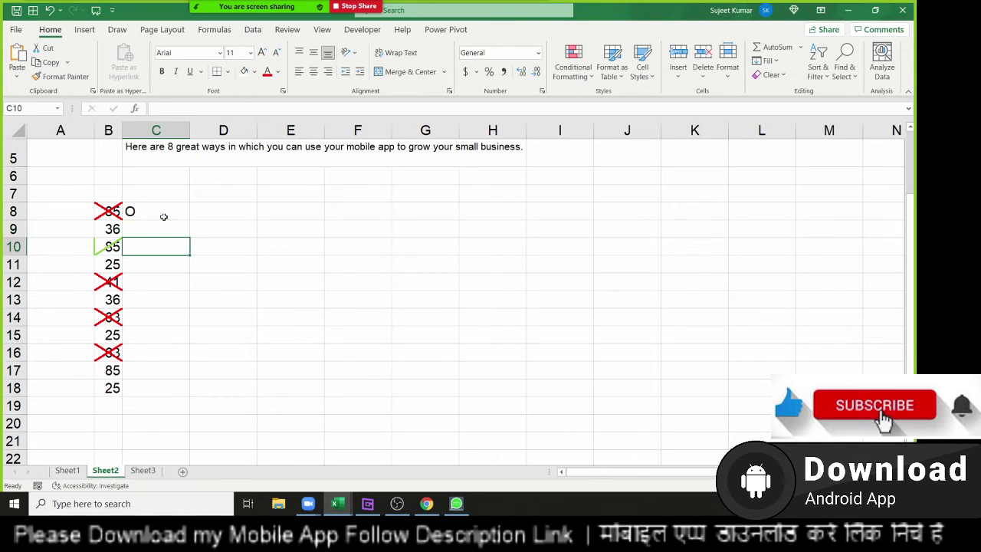
pyautogui.click(163, 217)
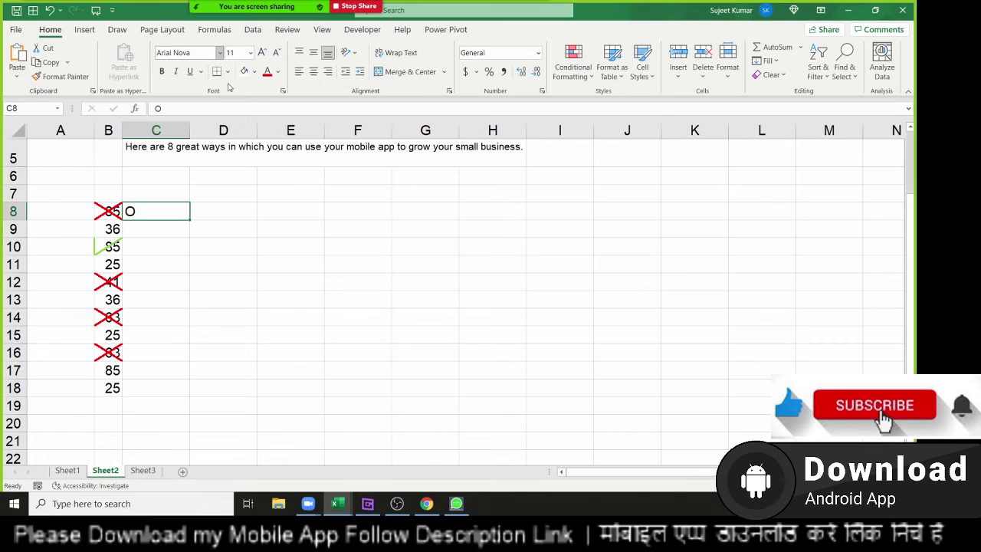
# Set C8's font to Wingdings 2 so the O shows as a cross
pyautogui.click(219, 52)
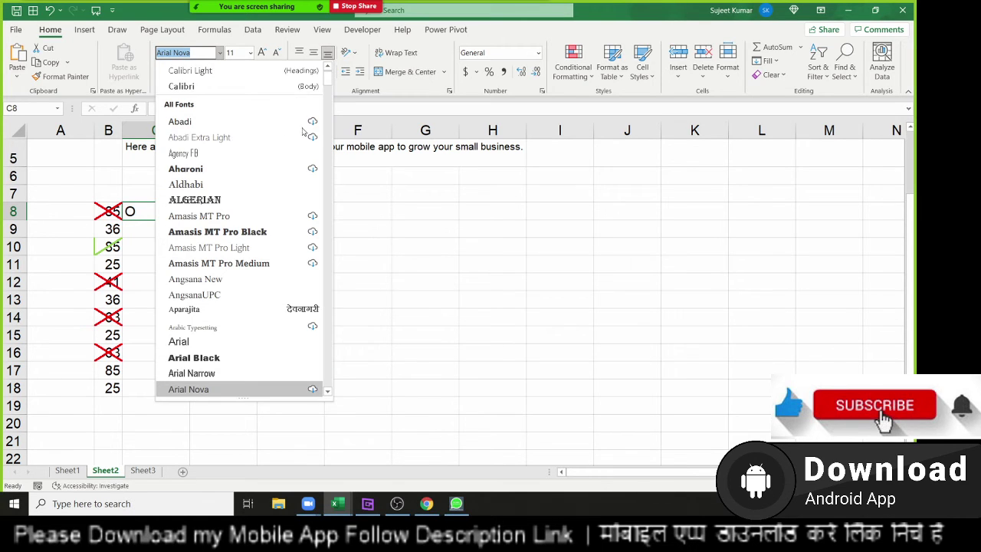
pyautogui.scroll(-5, 322, 115)
pyautogui.scroll(-4, 322, 151)
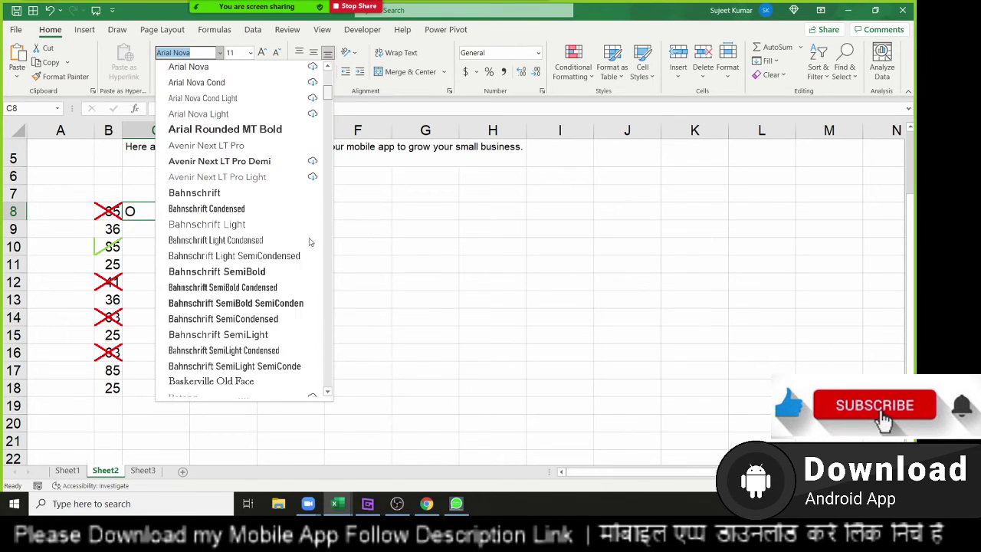
pyautogui.scroll(-10, 322, 299)
pyautogui.scroll(-15, 335, 324)
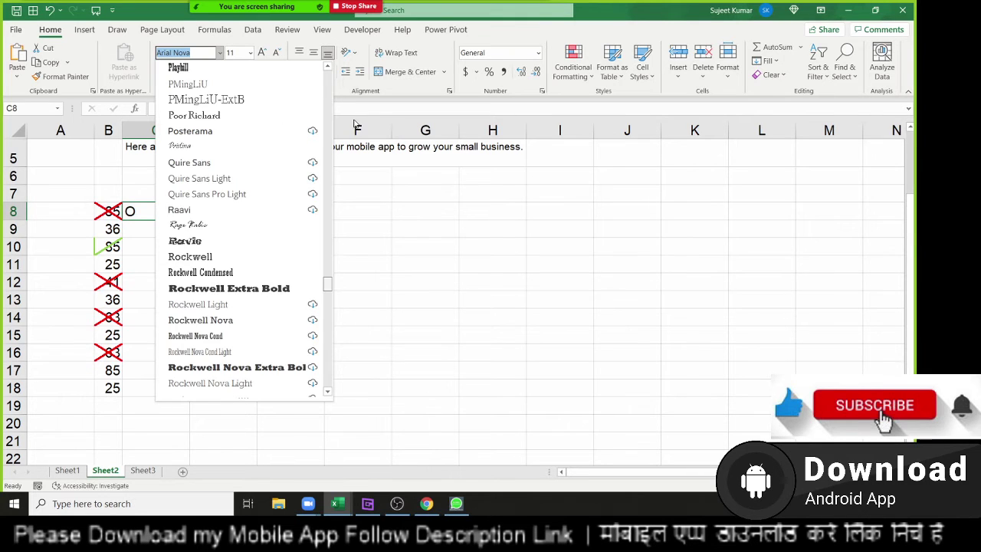
pyautogui.scroll(-10, 336, 325)
pyautogui.moveTo(328, 324); pyautogui.dragTo(332, 387)
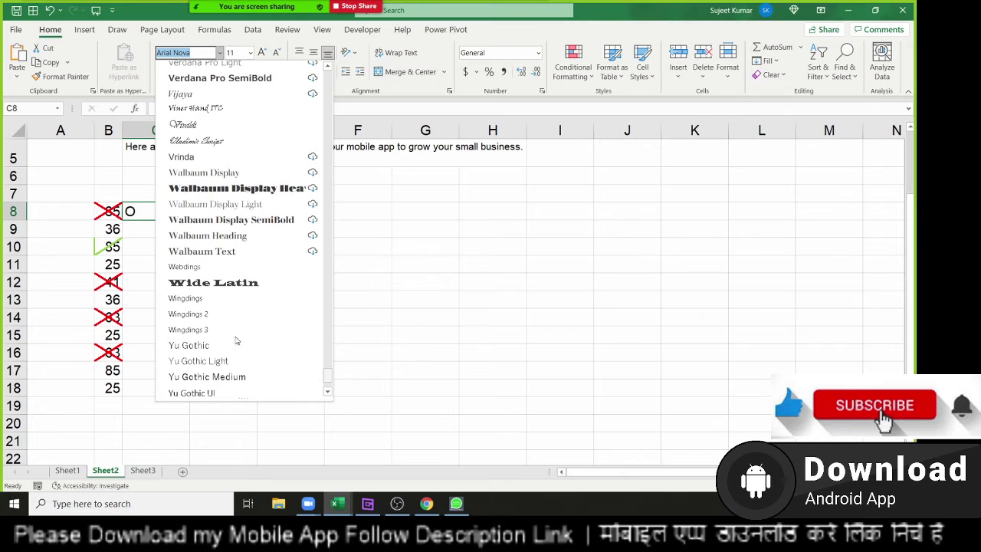
pyautogui.click(194, 315)
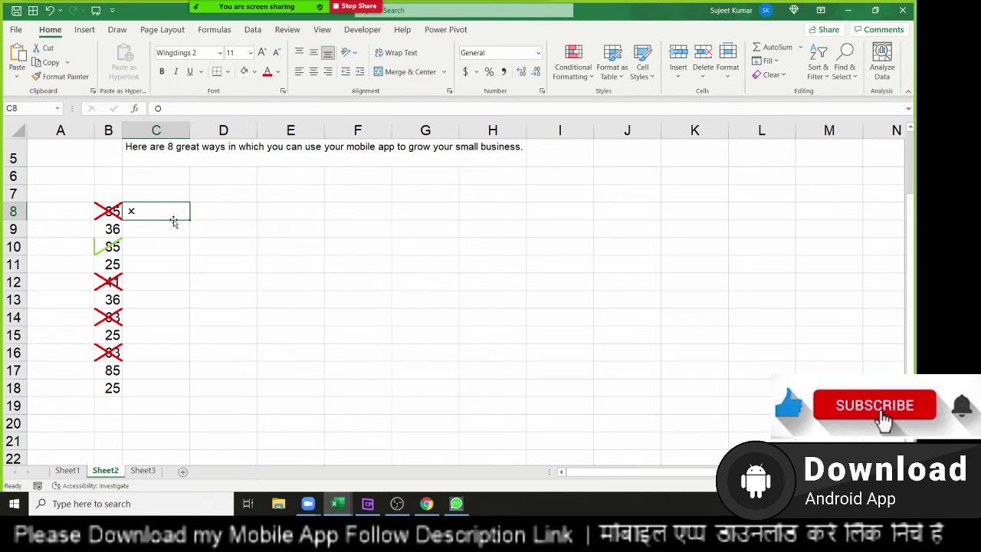
# Fill the cross mark down C8:C18 and turn C10 into a tick with P
pyautogui.moveTo(168, 212); pyautogui.dragTo(173, 387)
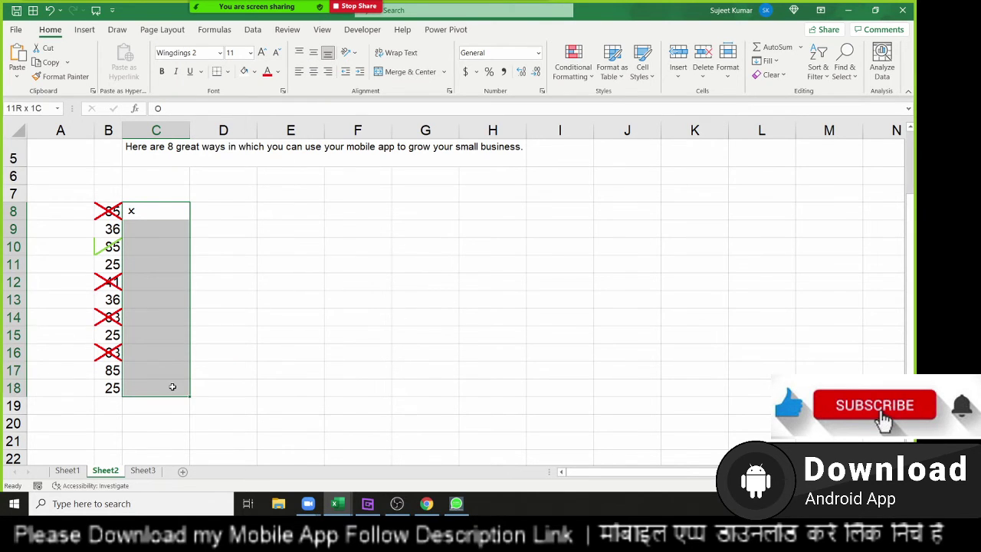
pyautogui.hotkey('ctrl', 'd')
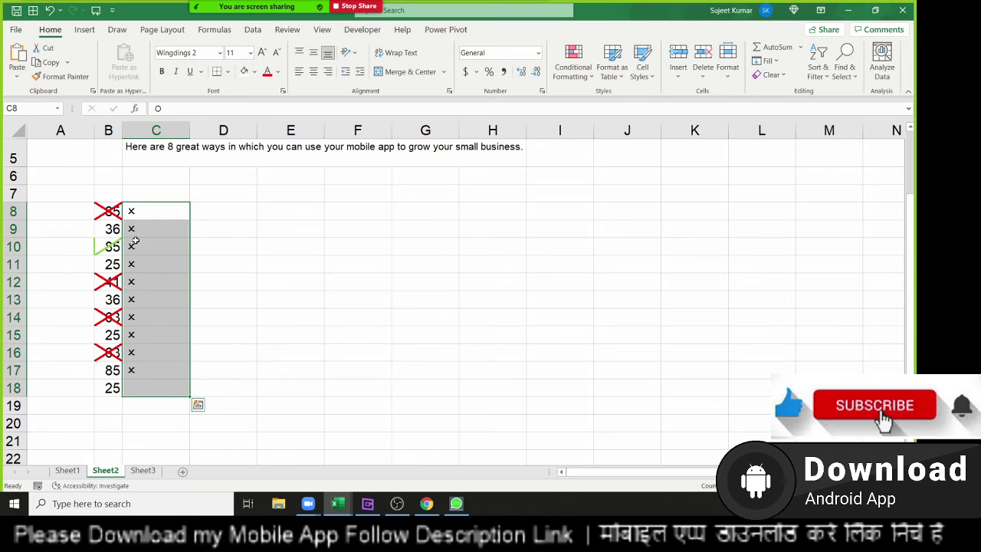
pyautogui.click(137, 244)
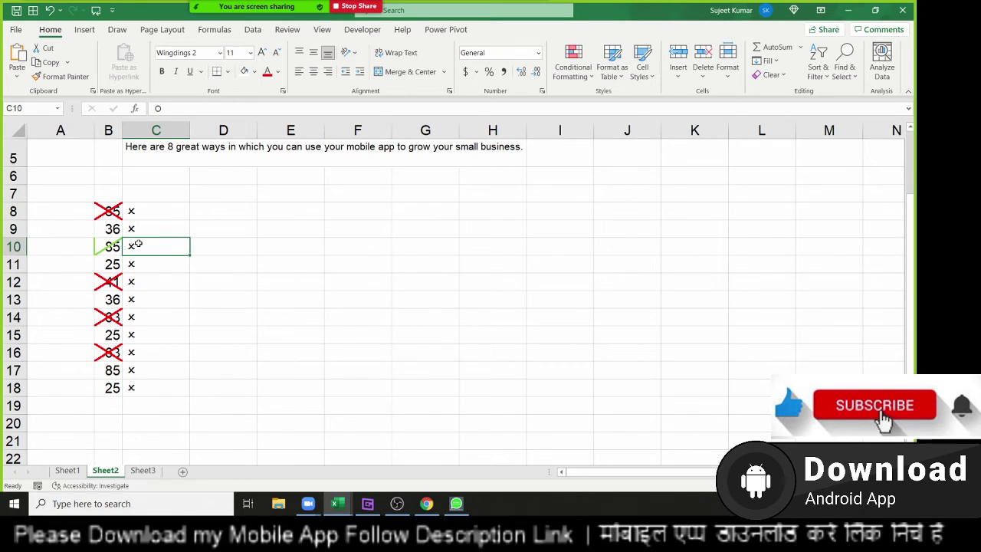
pyautogui.write('P')
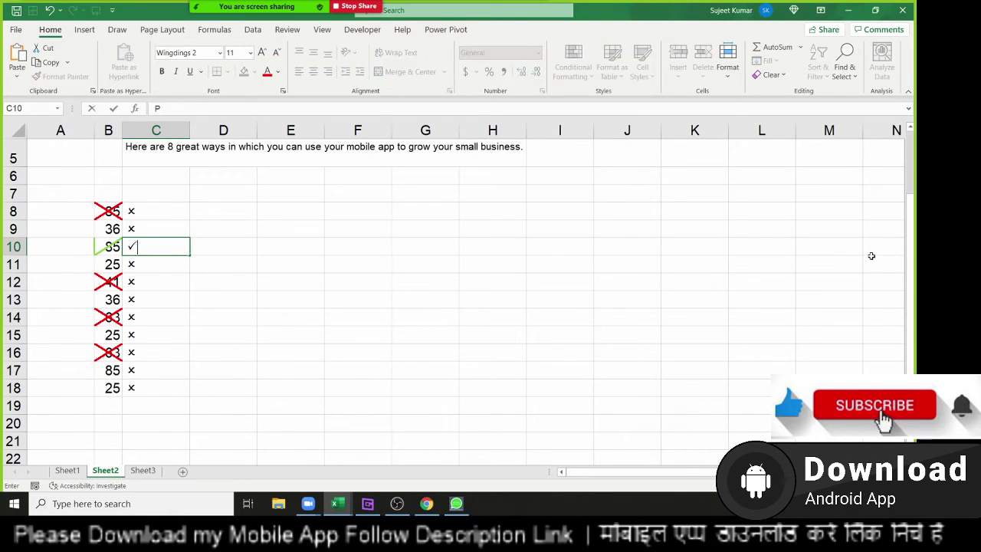
pyautogui.press('Return')
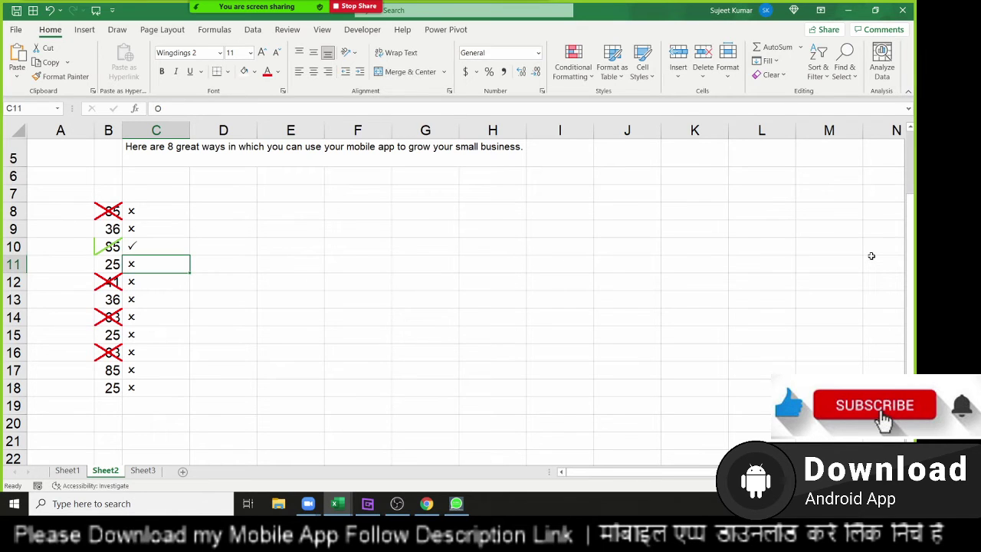
# Type P into C12, C14 and C16 to make ticks, then return to C8
pyautogui.press('Return')
pyautogui.write('P')
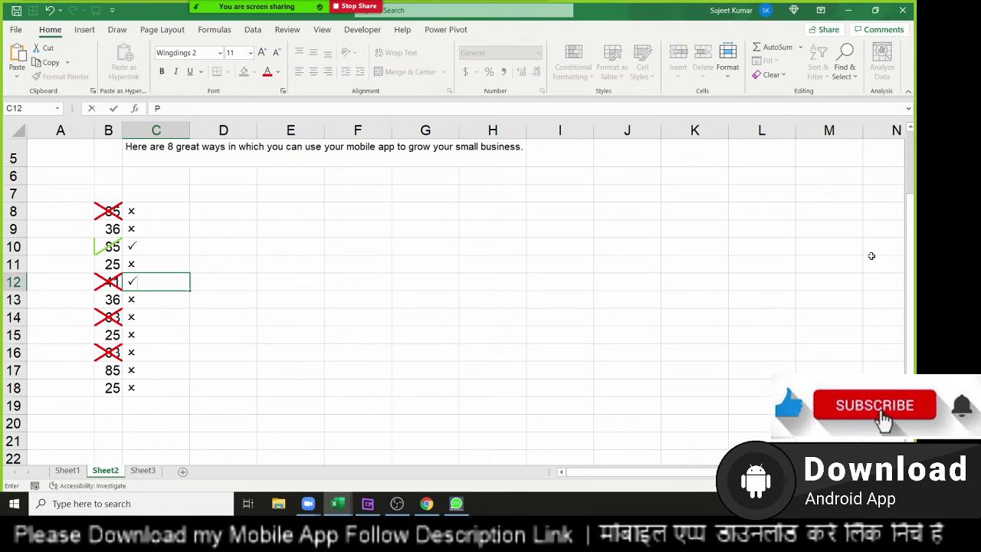
pyautogui.press('Return')
pyautogui.press('Return')
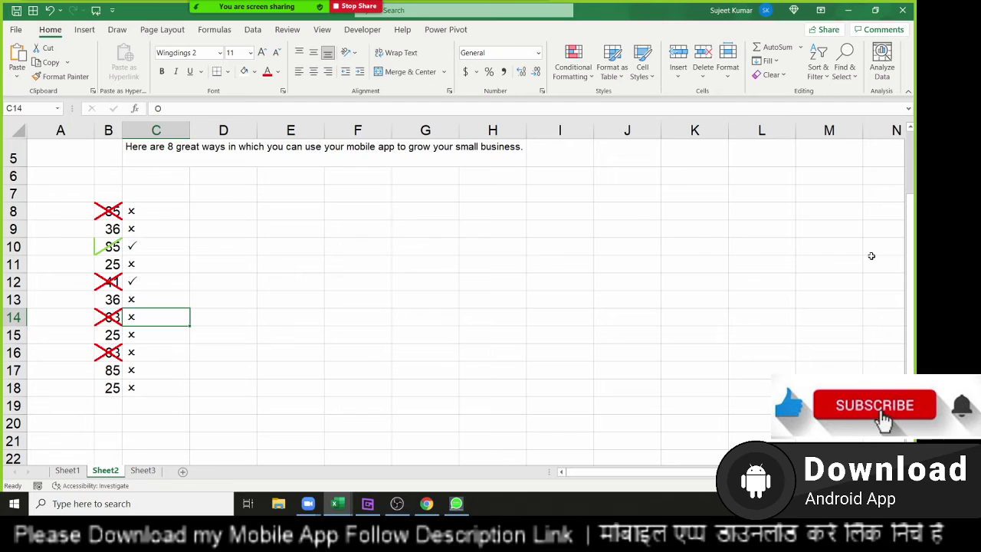
pyautogui.write('P')
pyautogui.press('Return')
pyautogui.press('Return')
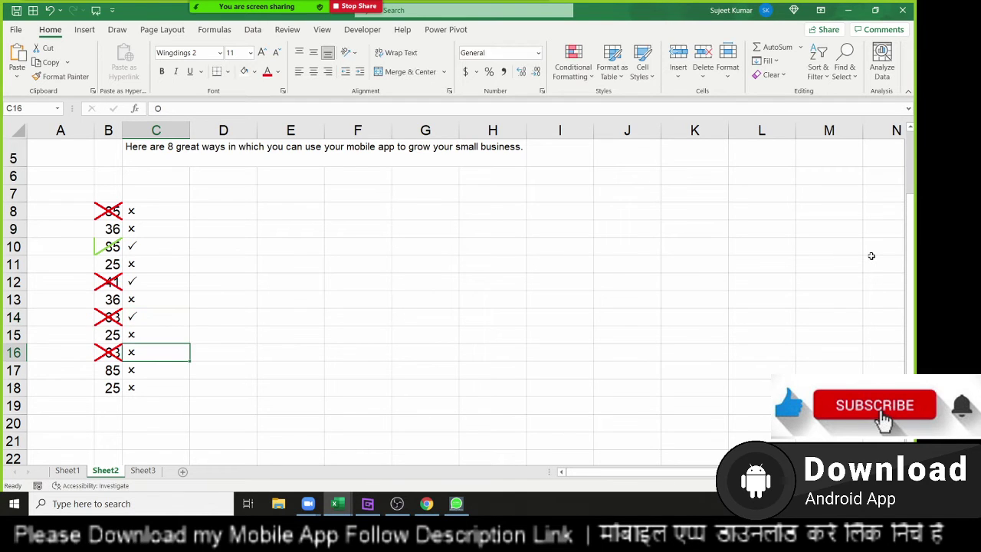
pyautogui.write('P')
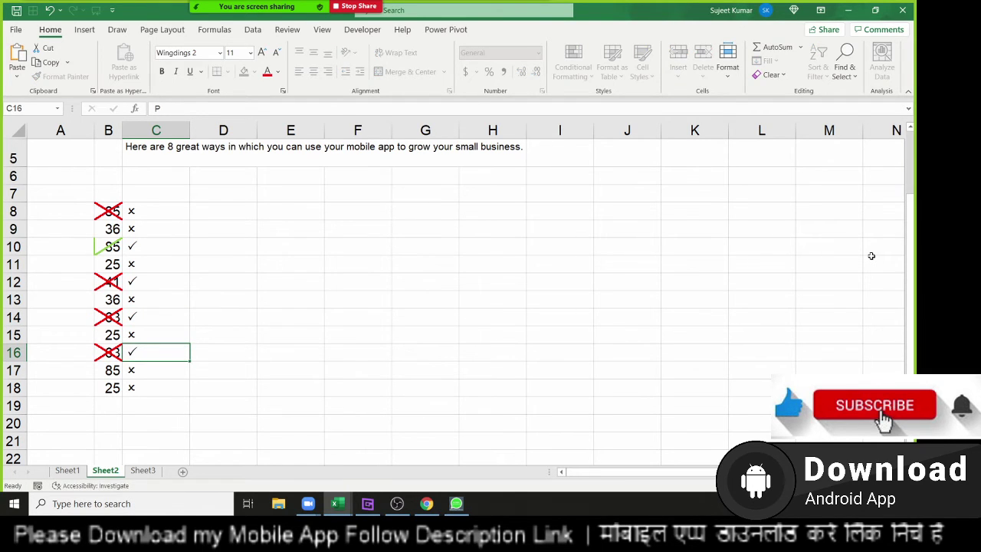
pyautogui.press('Return')
pyautogui.hotkey('ctrl', 'Up')
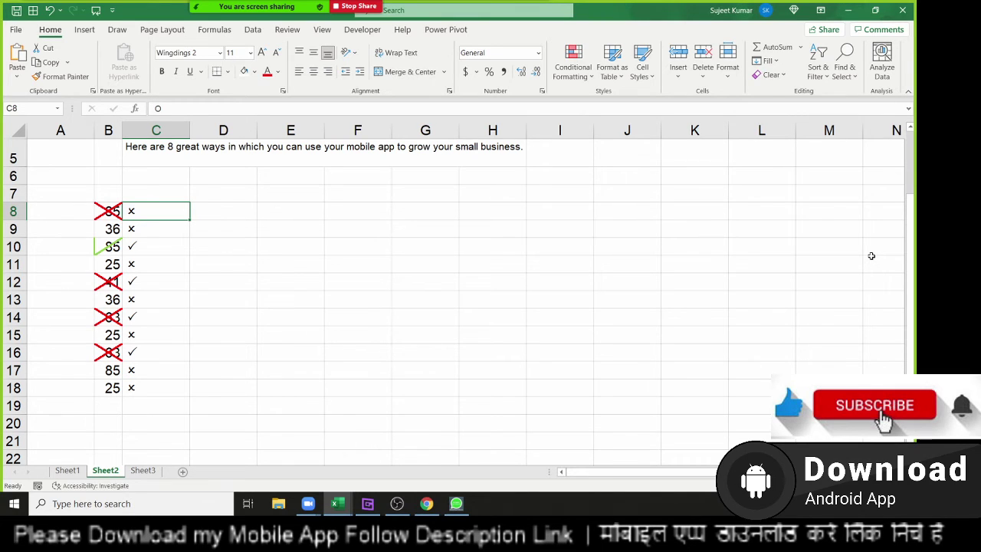
pyautogui.press('F2')
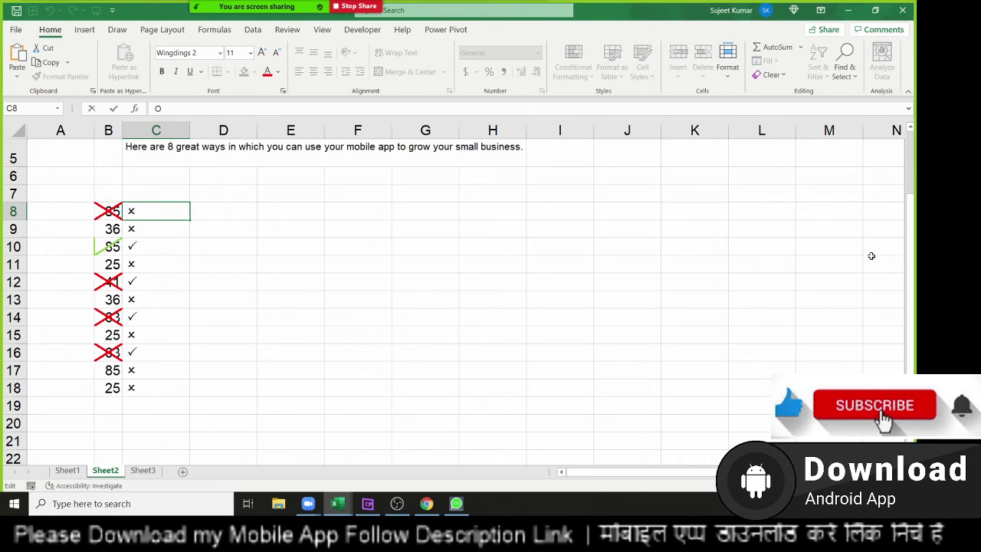
pyautogui.press('Escape')
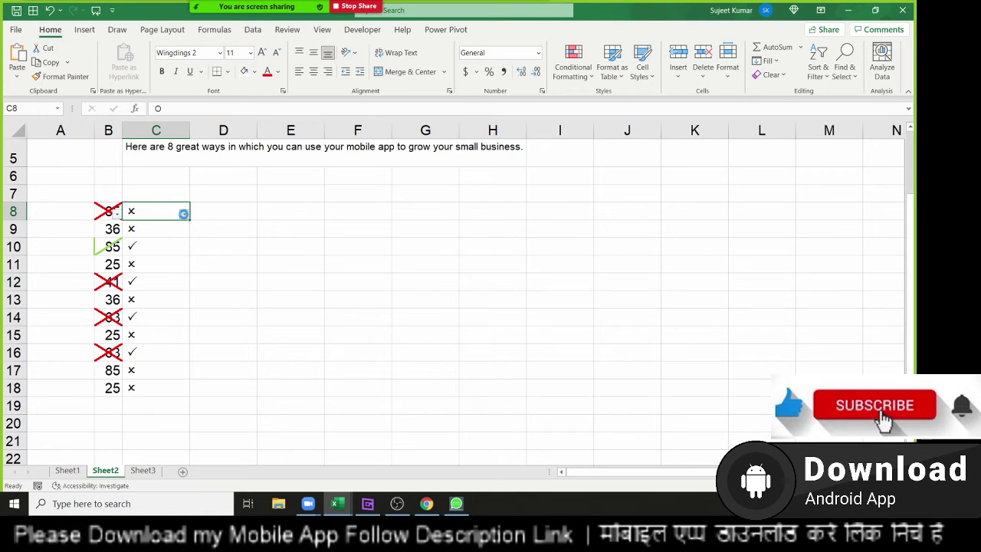
pyautogui.click(184, 214)
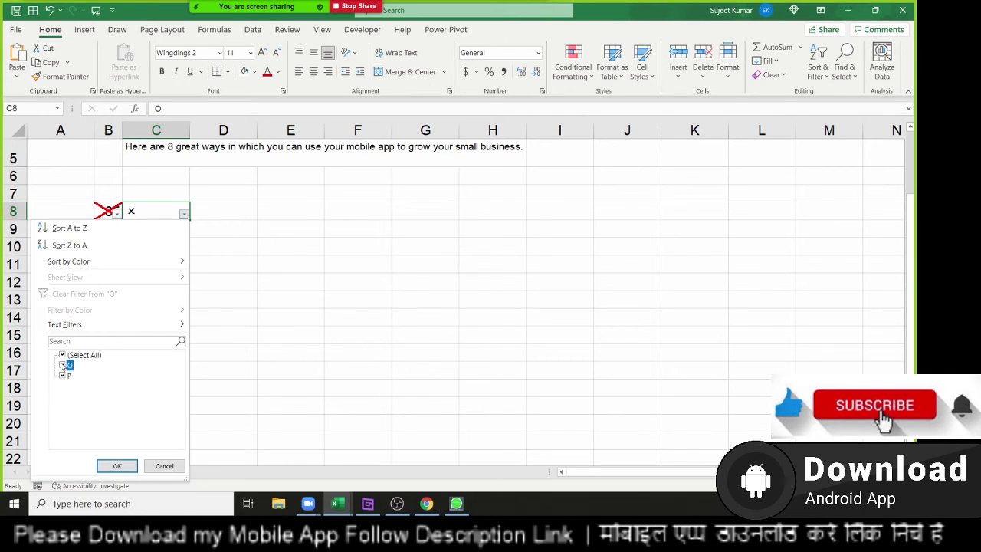
pyautogui.click(66, 365)
pyautogui.click(115, 465)
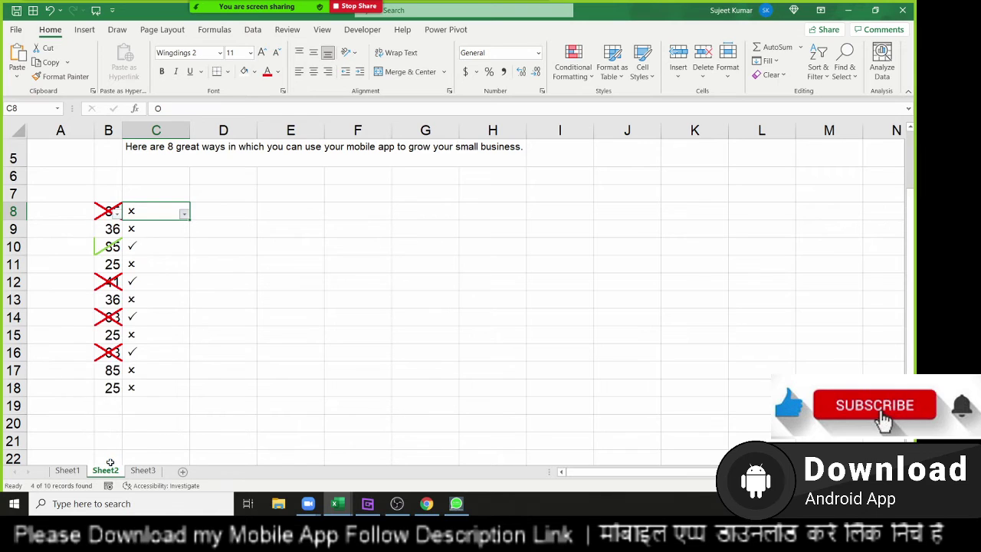
pyautogui.click(184, 213)
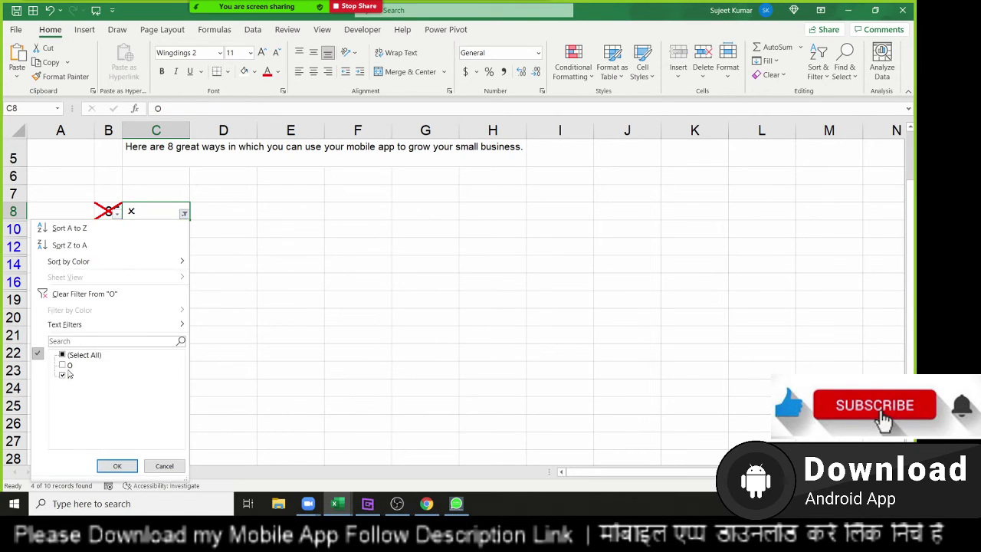
pyautogui.click(63, 366)
pyautogui.doubleClick(72, 376)
pyautogui.click(117, 467)
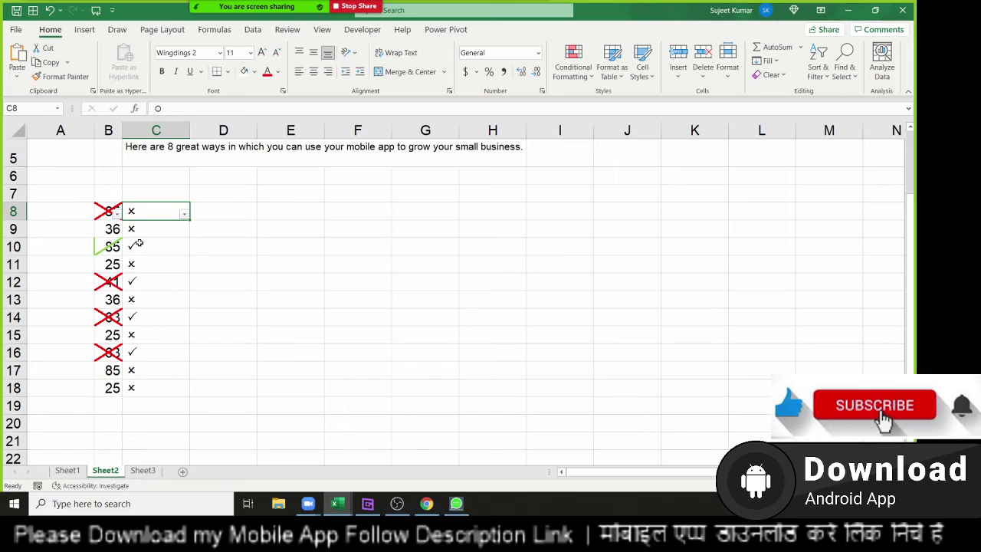
pyautogui.click(136, 247)
pyautogui.click(137, 304)
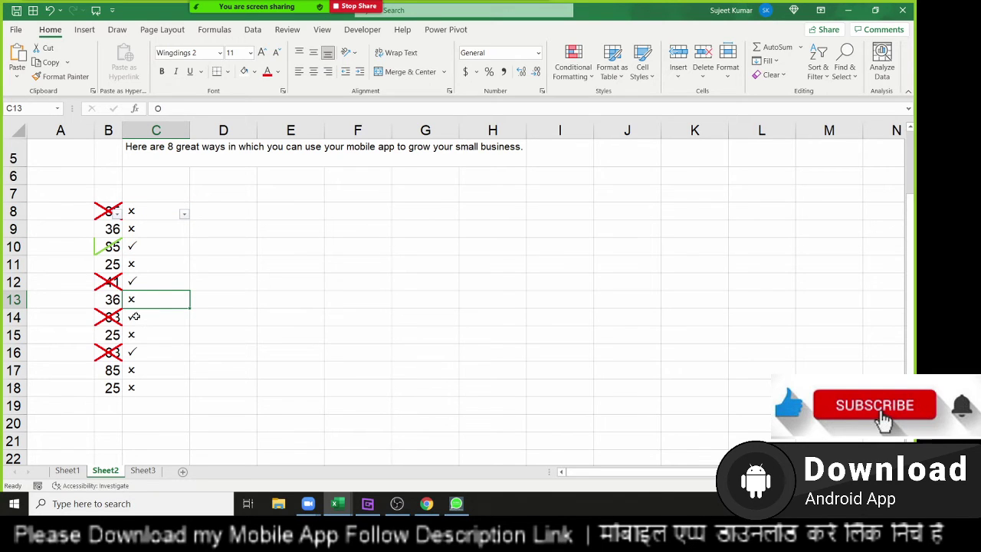
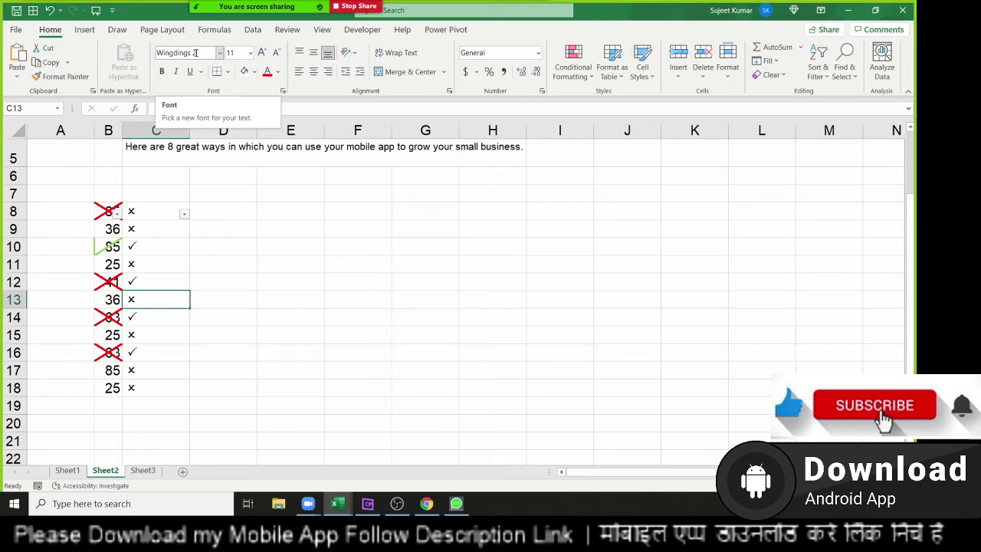
# Enter J in cell E11
pyautogui.click(293, 258)
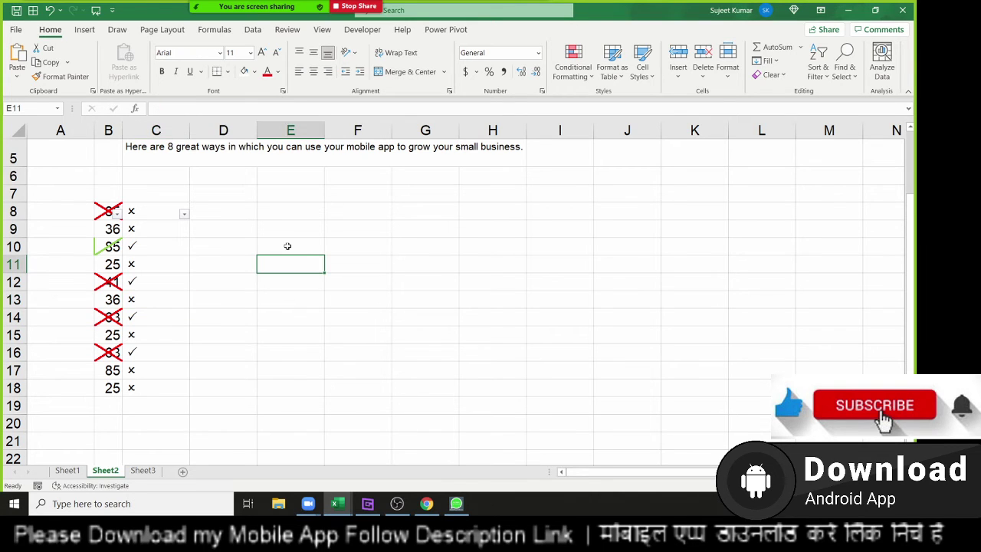
pyautogui.write('J')
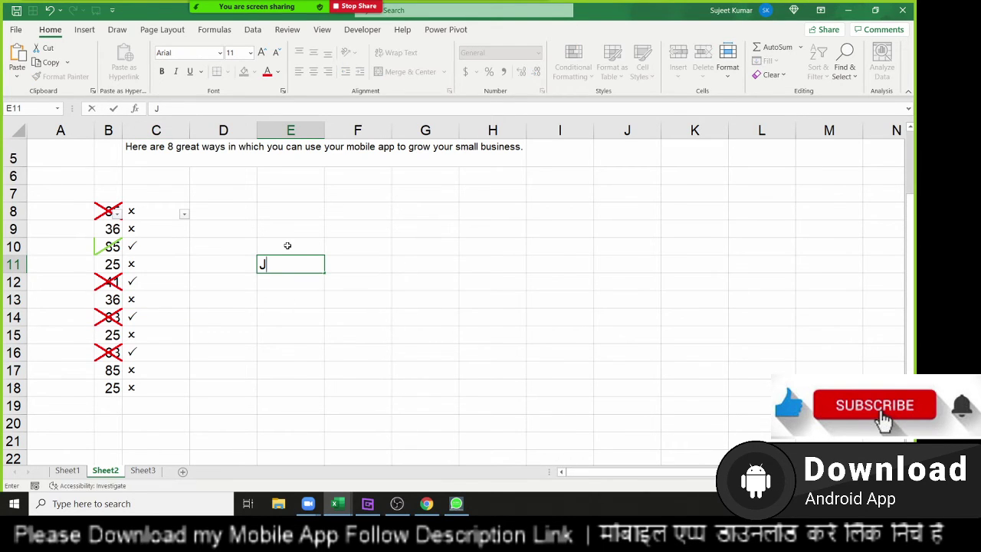
pyautogui.press('Return')
pyautogui.press('Up')
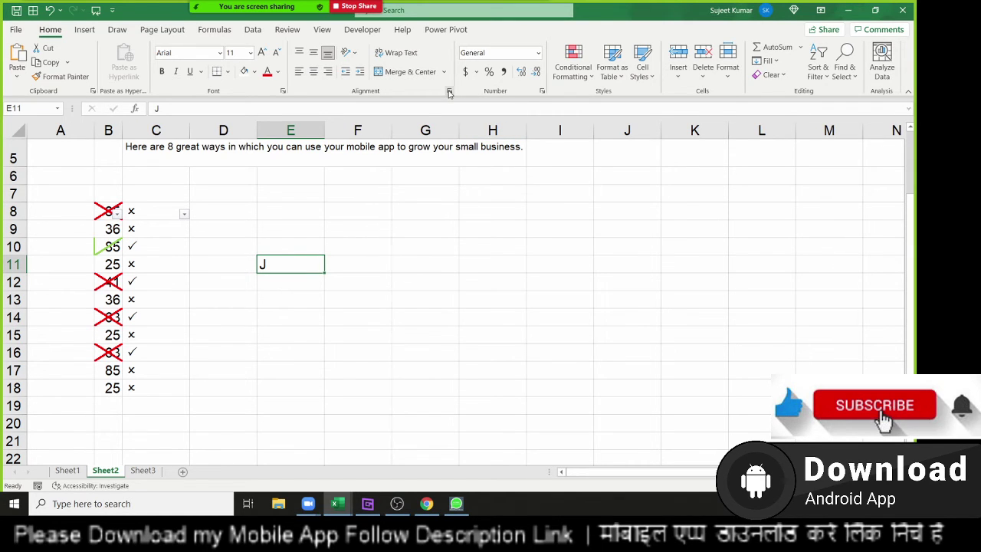
# Set E11's text orientation to -45 degrees in Format Cells
pyautogui.hotkey('ctrl', '1')
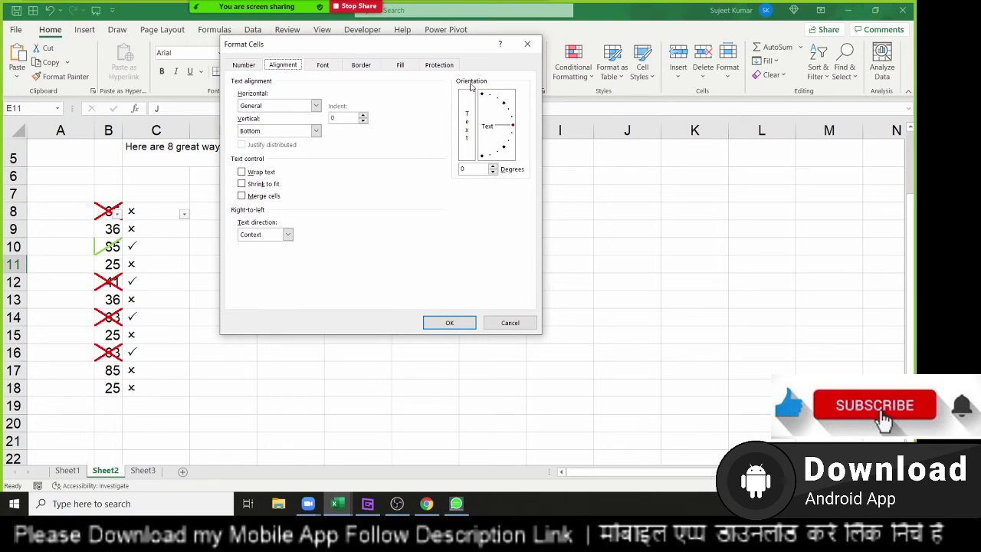
pyautogui.moveTo(511, 128); pyautogui.dragTo(516, 159)
pyautogui.write('-45')
pyautogui.click(446, 322)
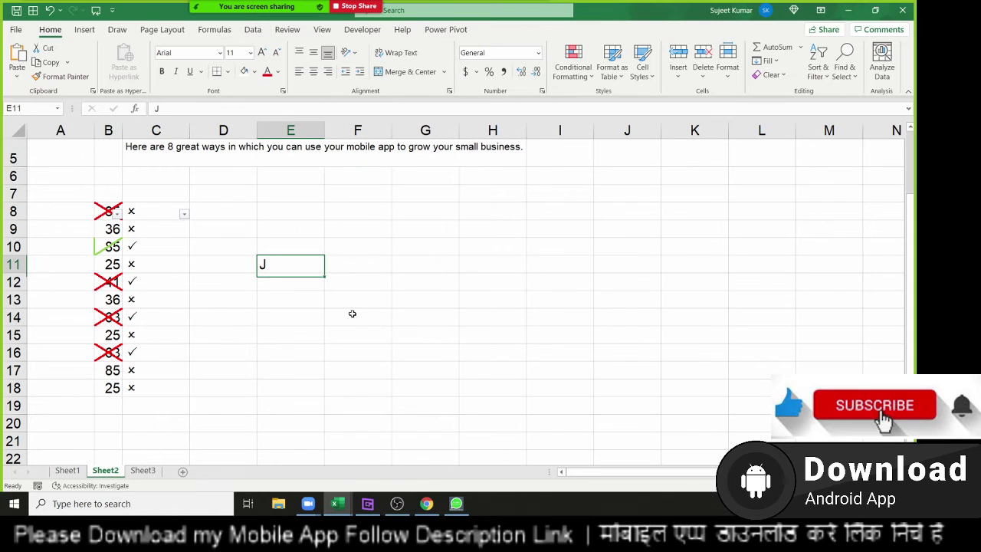
# Put an X in cell E13, just below the entry in E11
pyautogui.click(308, 314)
pyautogui.click(311, 269)
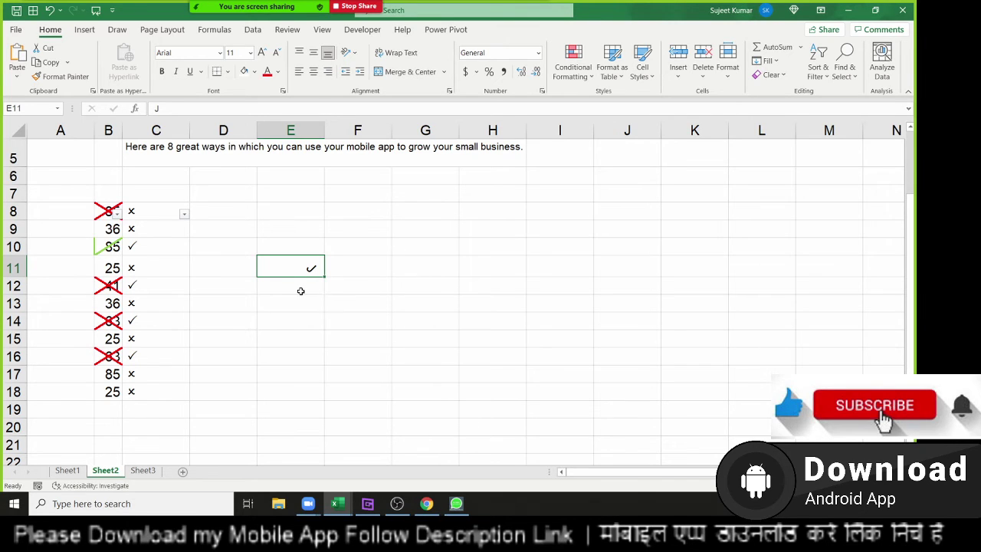
pyautogui.click(303, 286)
pyautogui.click(311, 267)
pyautogui.click(322, 298)
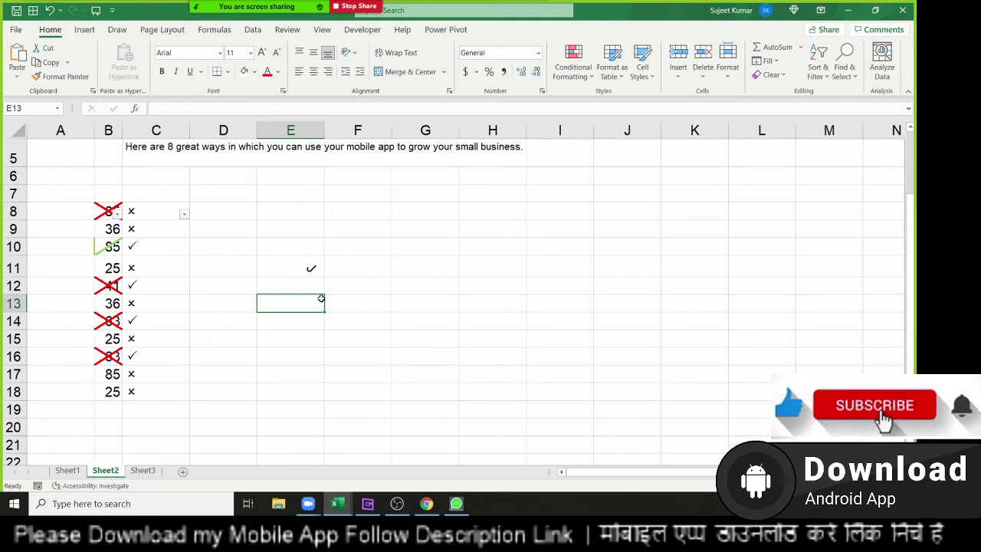
pyautogui.write('X')
pyautogui.press('Return')
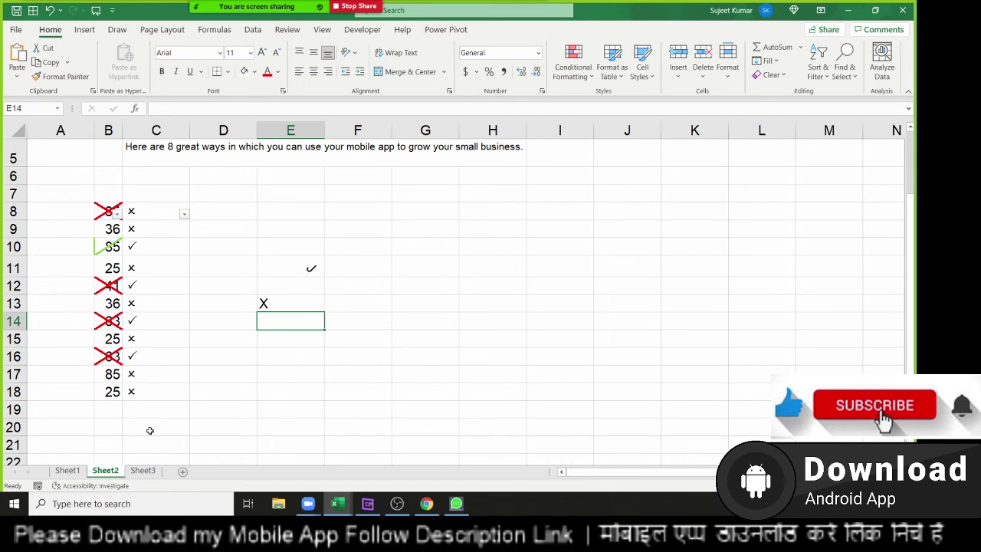
# On Sheet3, enter the heading Name in cell A6
pyautogui.click(146, 472)
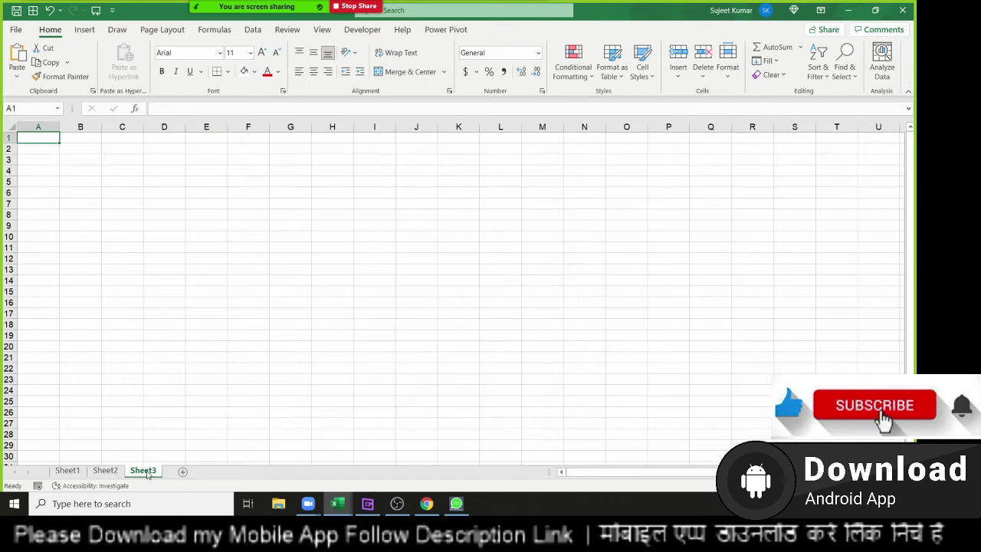
pyautogui.click(46, 191)
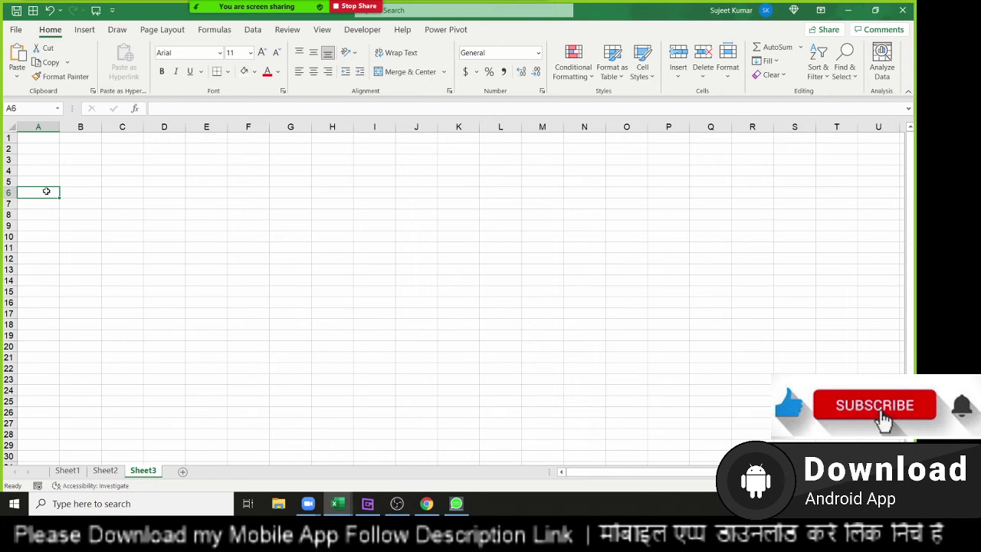
pyautogui.write('Namee')
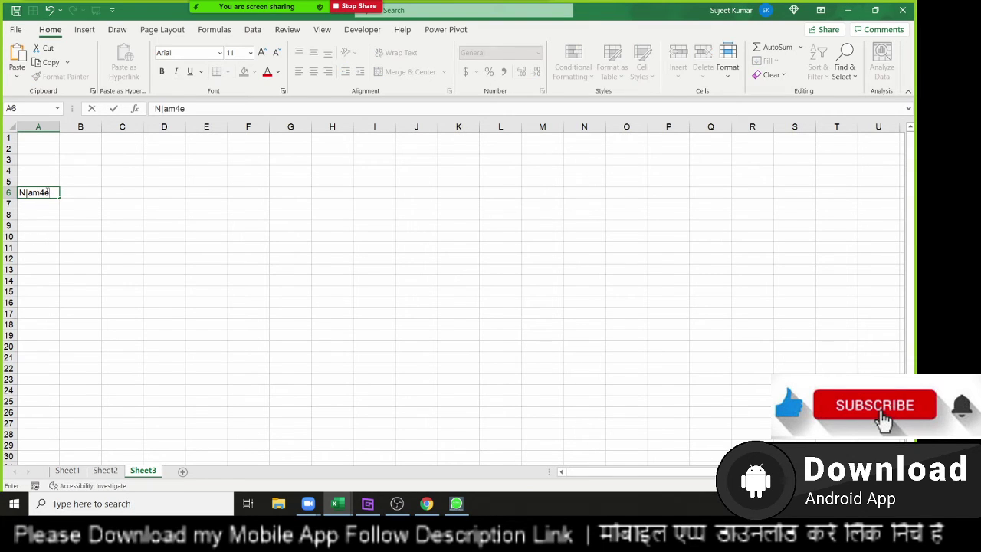
pyautogui.press('BackSpace')
pyautogui.press('BackSpace')
pyautogui.press('BackSpace')
pyautogui.press('BackSpace')
pyautogui.write('am')
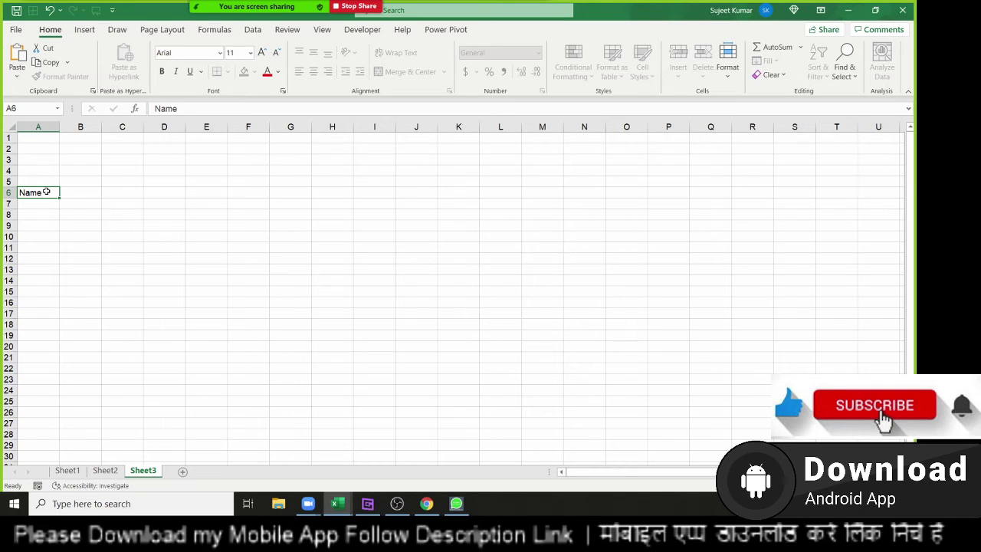
pyautogui.press('Tab')
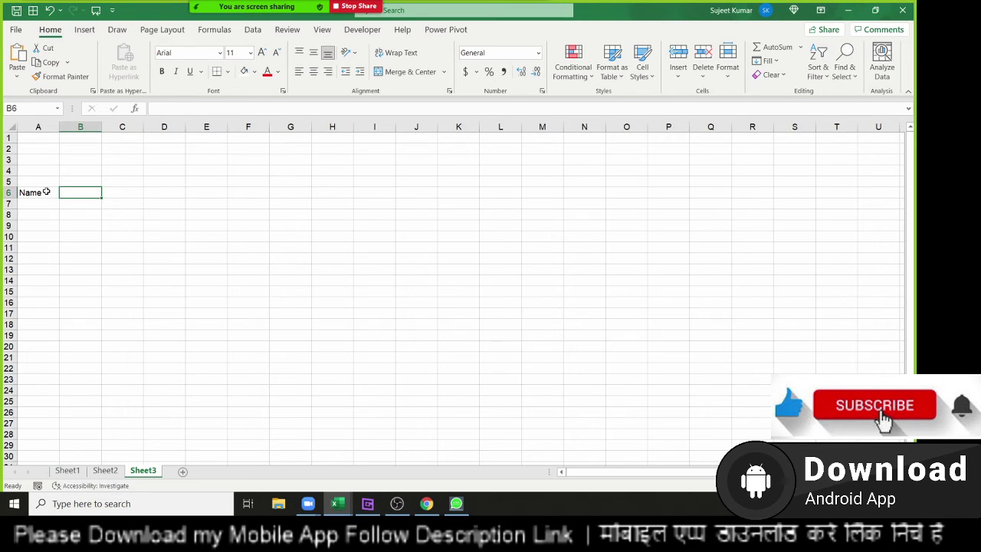
# Fill dates 1-May through 31-May across row 6 from B6, removing the extra June dates
pyautogui.write('5/1')
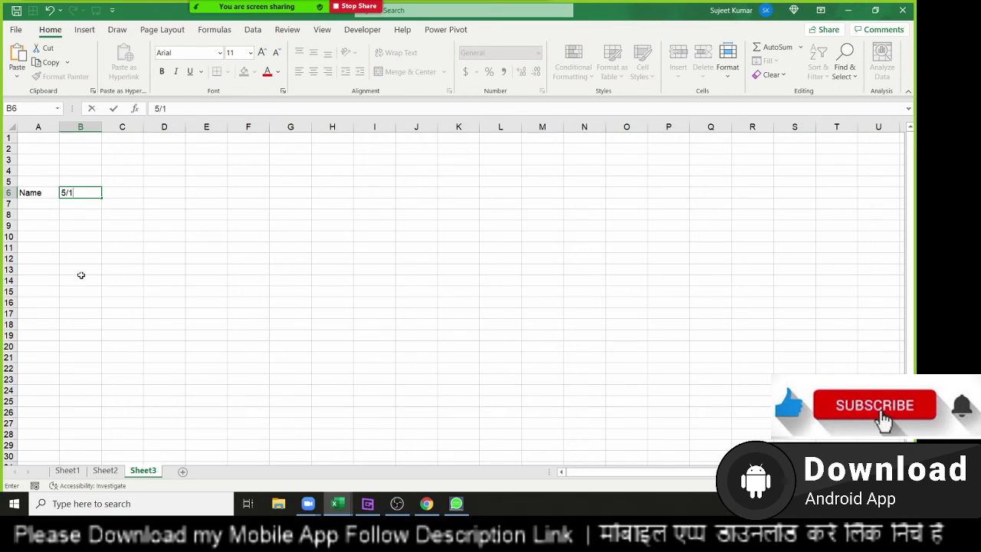
pyautogui.click(79, 273)
pyautogui.click(82, 191)
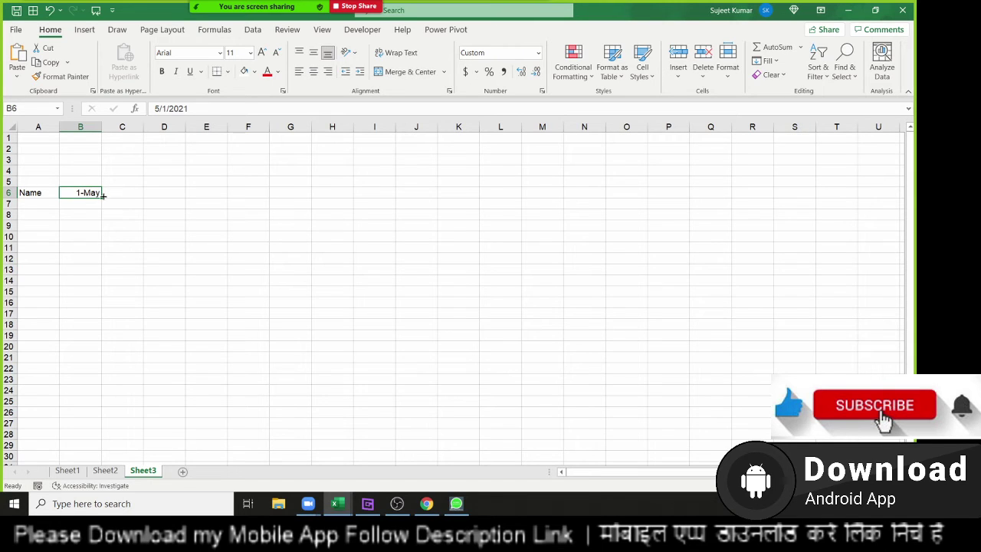
pyautogui.moveTo(102, 195); pyautogui.dragTo(916, 172)
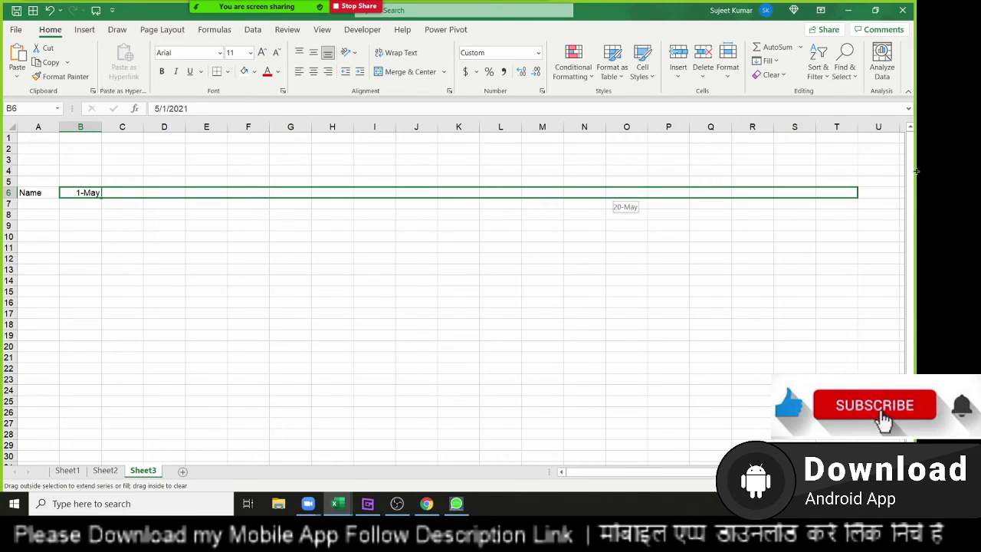
pyautogui.moveTo(916, 171); pyautogui.dragTo(859, 198)
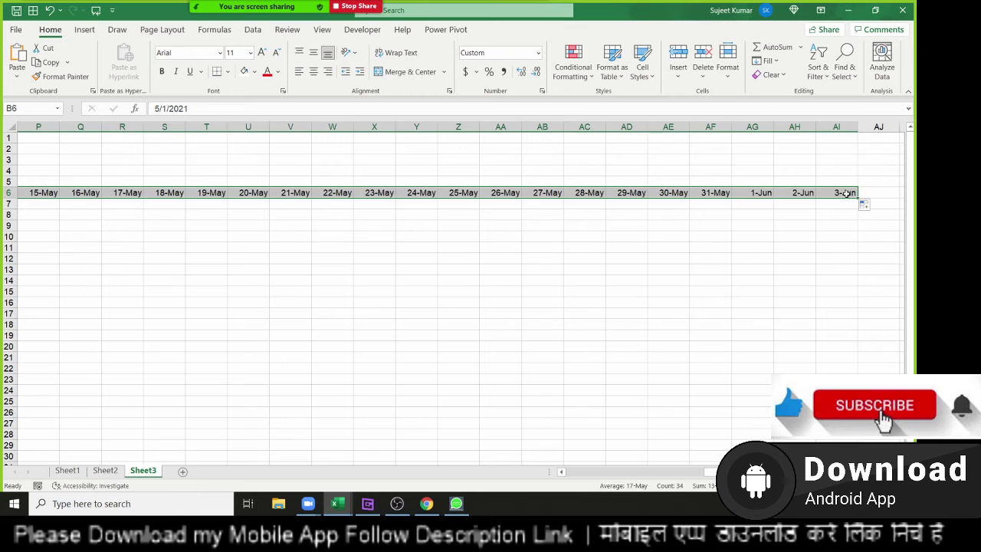
pyautogui.click(847, 193)
pyautogui.hotkey('shift', 'Left')
pyautogui.hotkey('shift', 'Left')
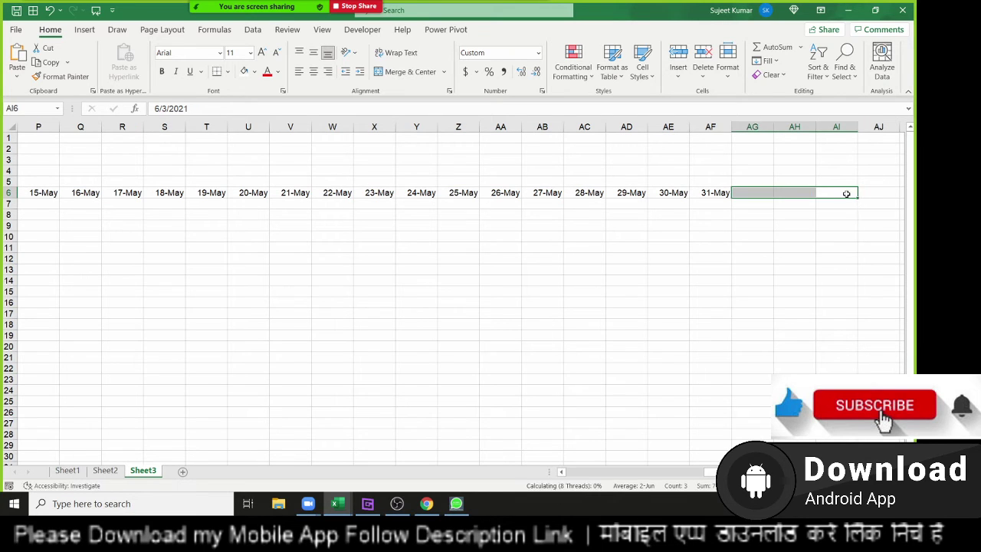
pyautogui.press('Left')
pyautogui.press('Left')
pyautogui.press('Left')
pyautogui.hotkey('ctrl', 'Left')
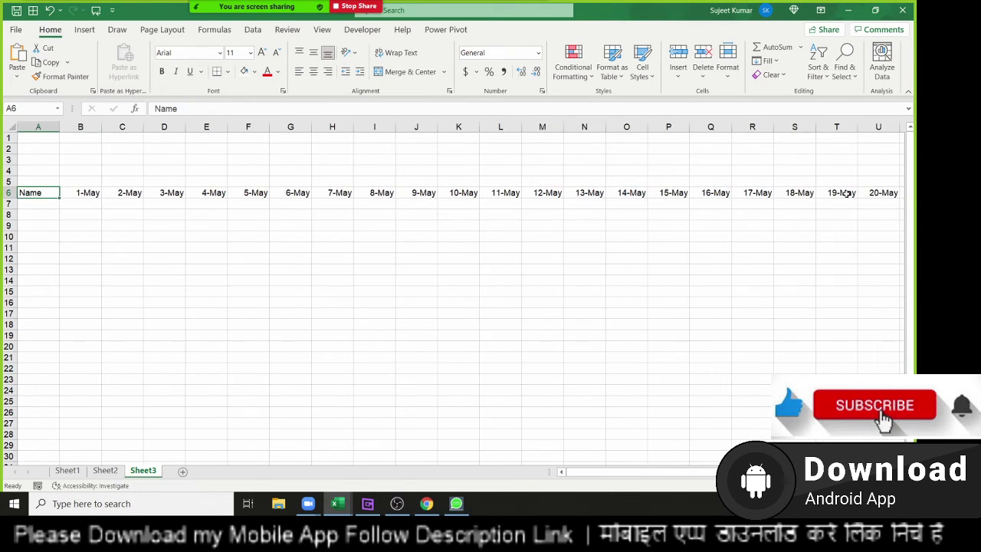
# Apply All Borders to the table from the row 6 headings down to row 18
pyautogui.hotkey('ctrl', 'shift', 'Right')
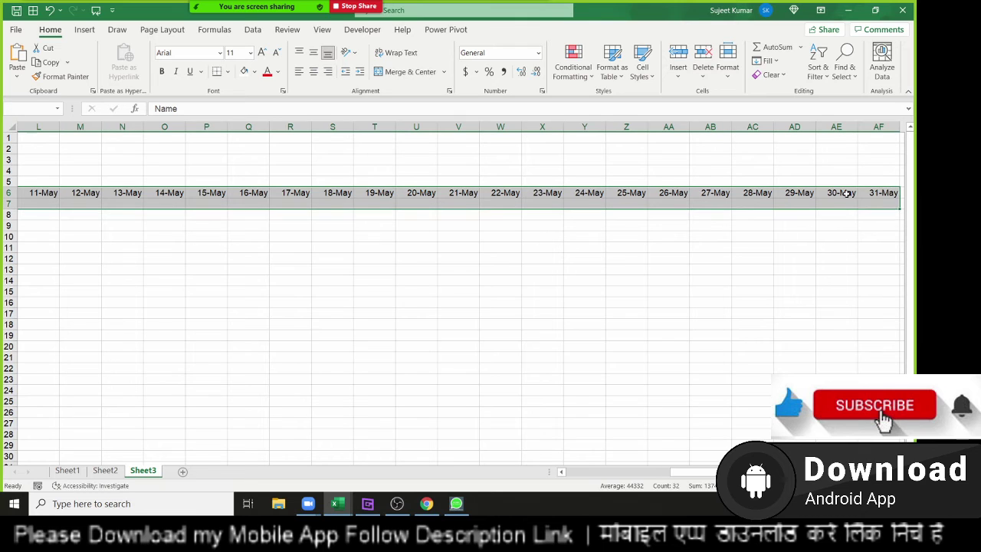
pyautogui.hotkey('shift', 'Down')
pyautogui.hotkey('shift', 'Down')
pyautogui.hotkey('shift', 'Down')
pyautogui.hotkey('shift', 'Down')
pyautogui.hotkey('shift', 'Down')
pyautogui.hotkey('shift', 'Down')
pyautogui.hotkey('shift', 'Down')
pyautogui.hotkey('shift', 'Down')
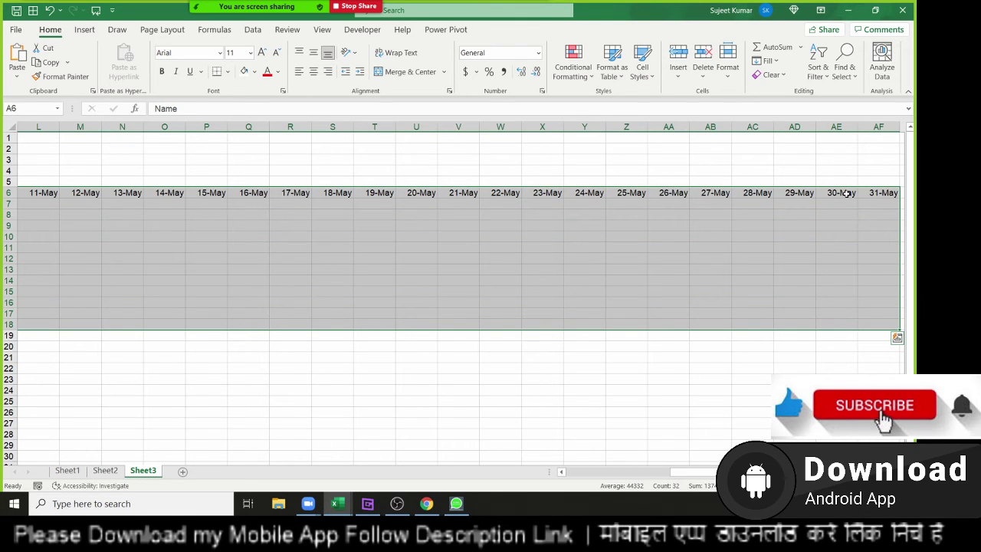
pyautogui.click(228, 71)
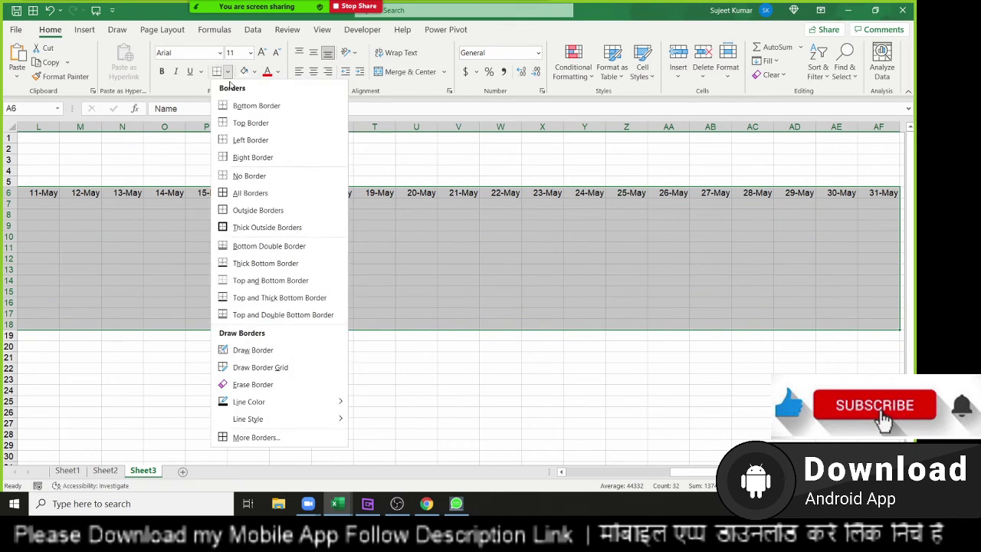
pyautogui.click(232, 194)
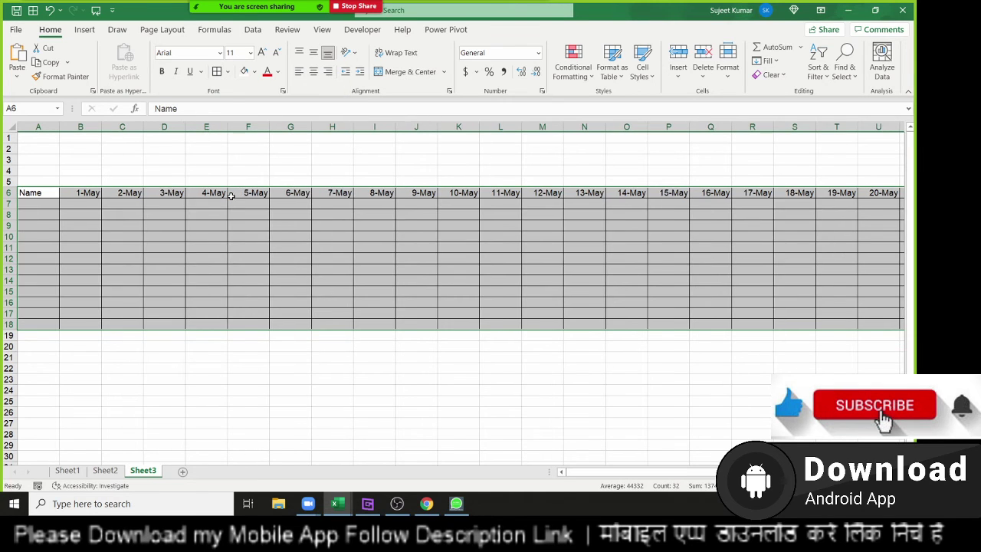
# Enter the first name in A7 and auto-fill the custom name list down to A18
pyautogui.press('Down')
pyautogui.write('Priya')
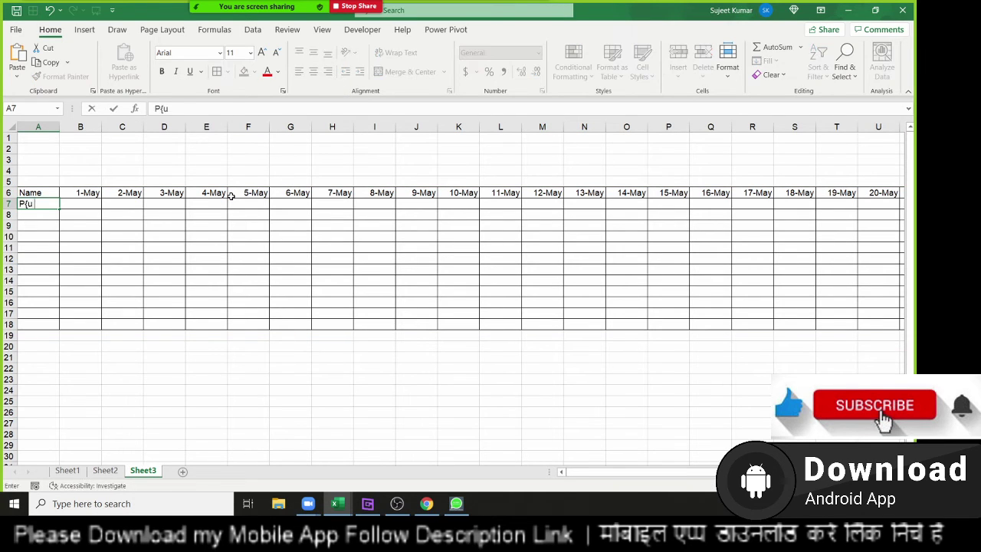
pyautogui.press('Escape')
pyautogui.write('P')
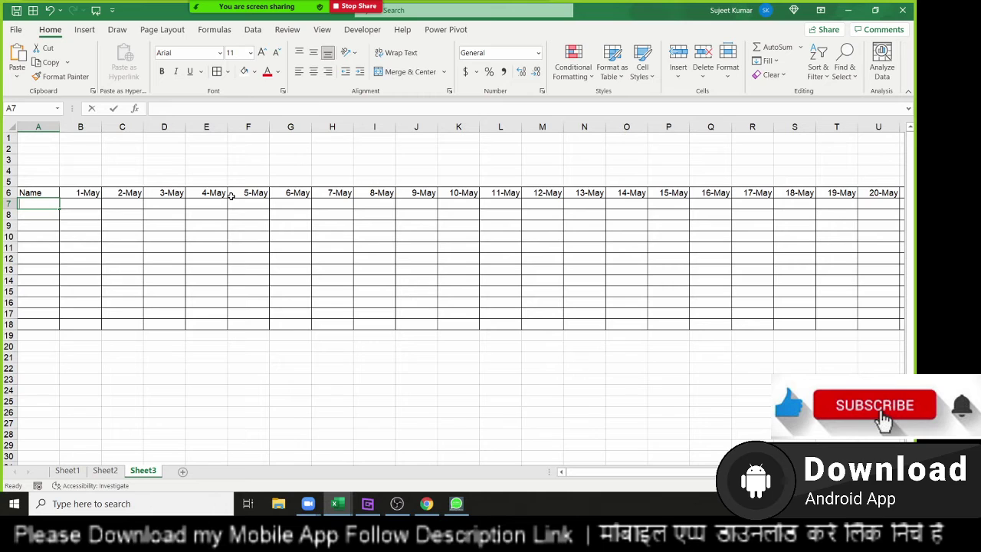
pyautogui.write('uja')
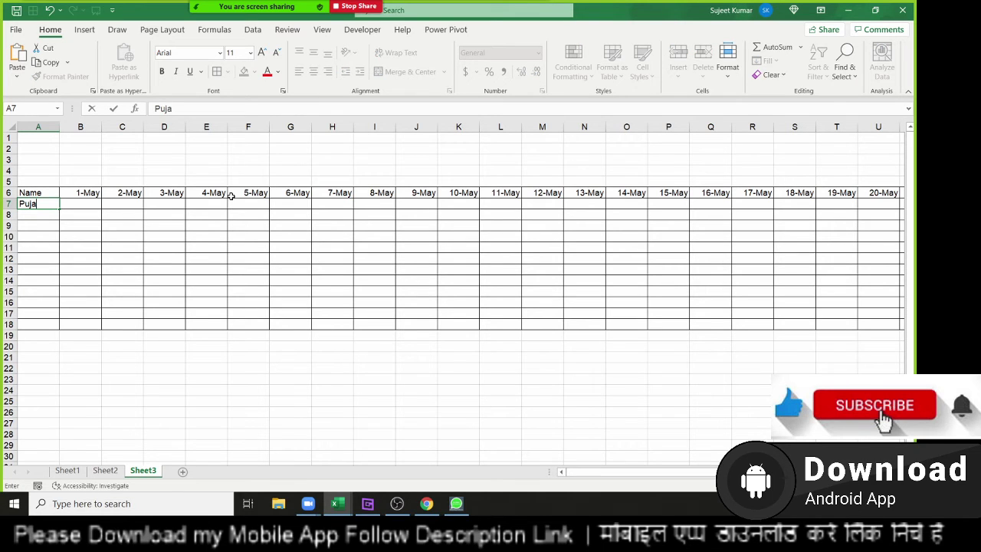
pyautogui.press('Return')
pyautogui.click(50, 207)
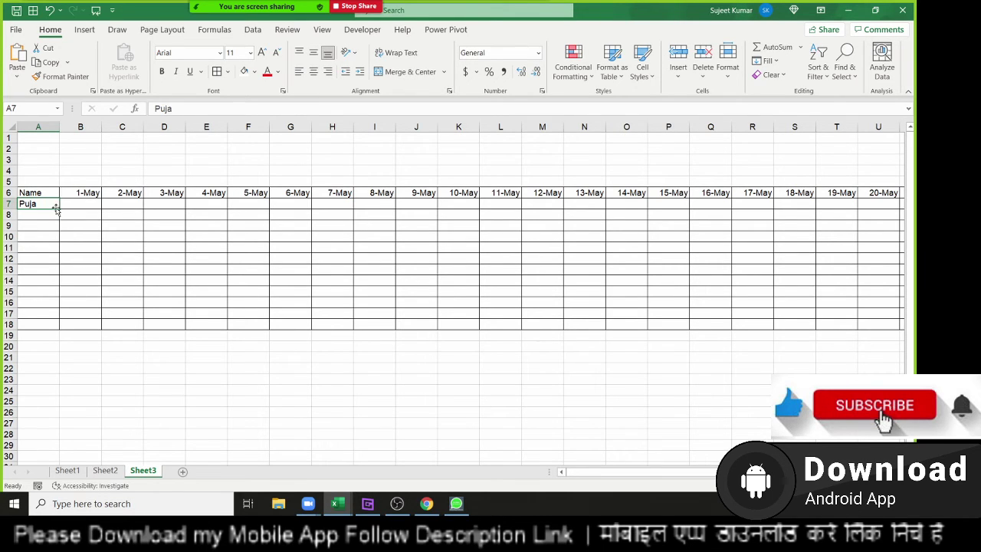
pyautogui.moveTo(59, 213); pyautogui.dragTo(55, 325)
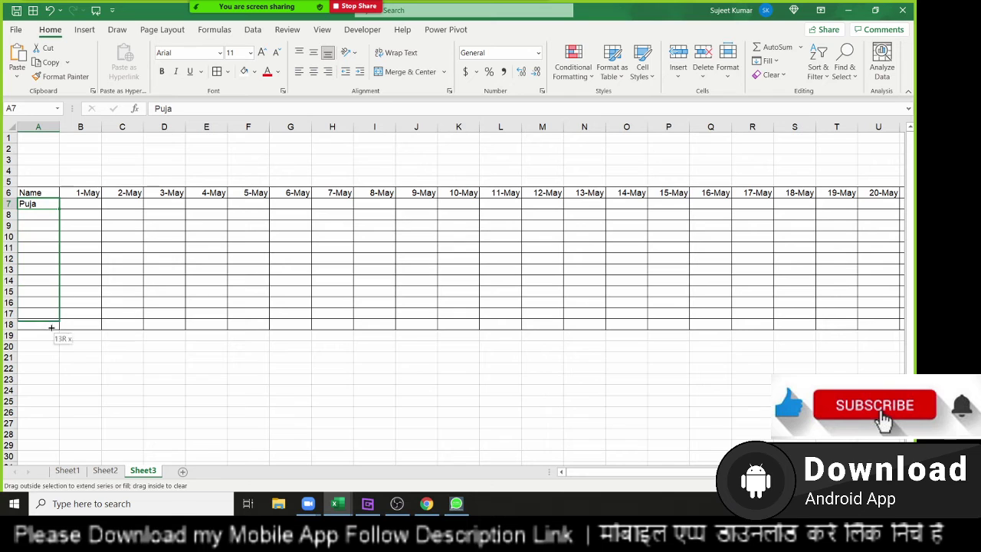
pyautogui.click(83, 205)
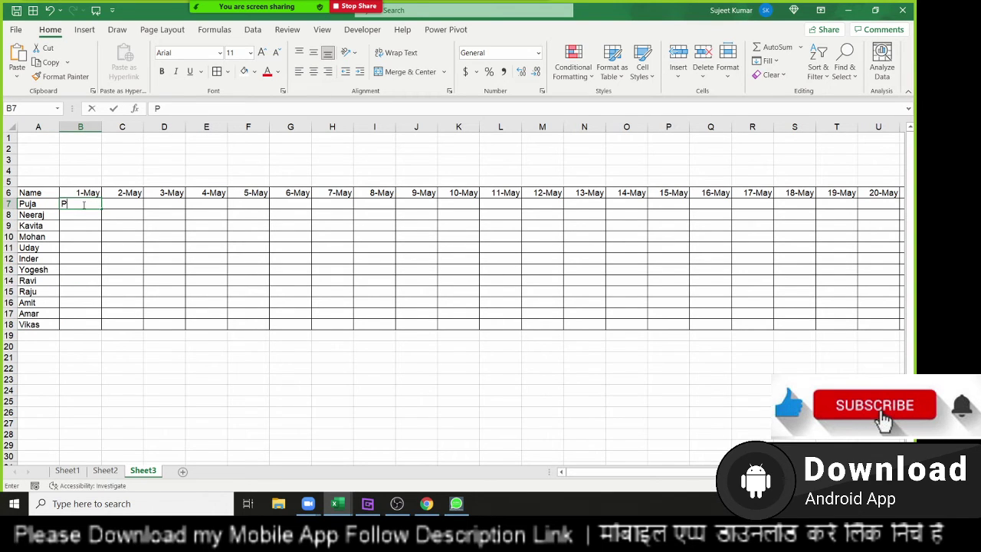
# Enter P in B7 for the first name on 1-May
pyautogui.write('P')
pyautogui.press('Up')
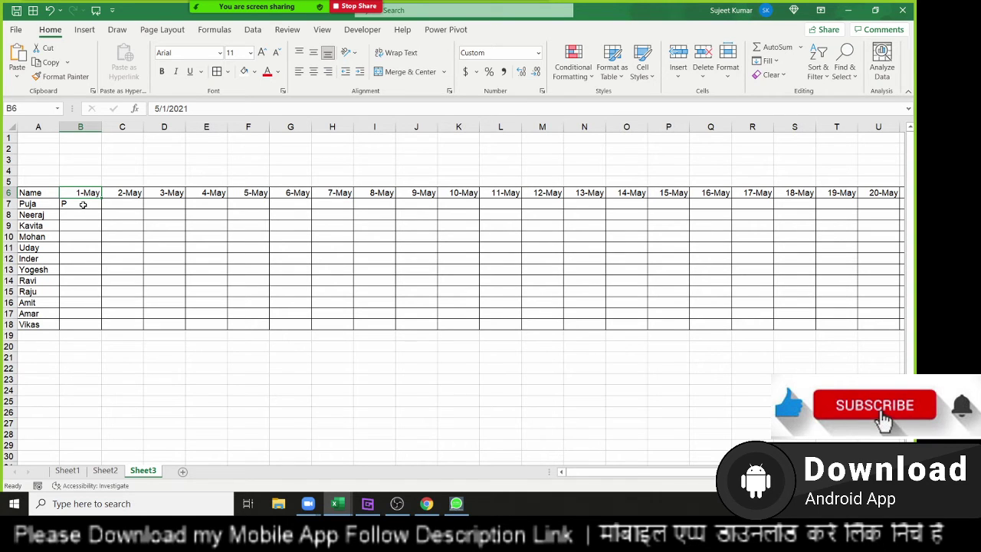
pyautogui.click(274, 246)
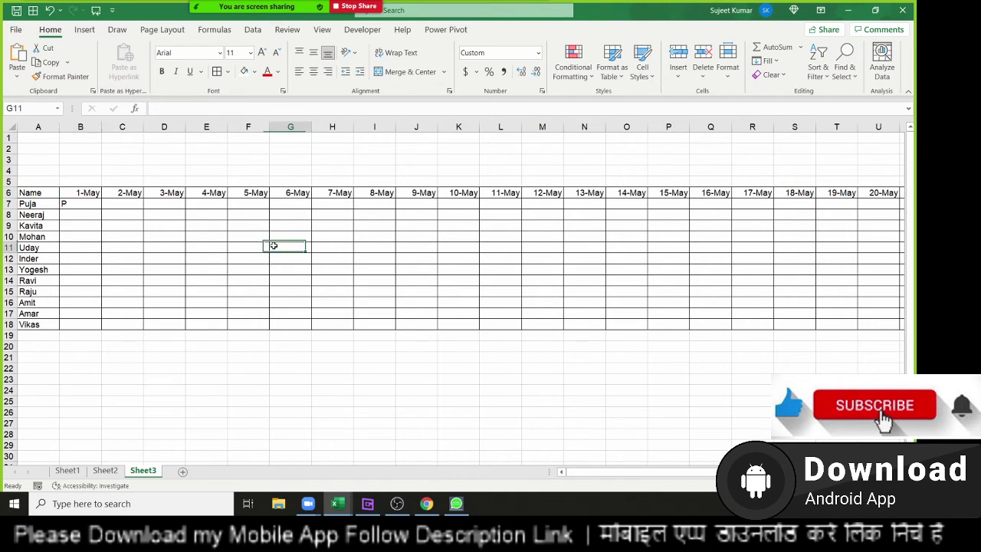
pyautogui.click(89, 194)
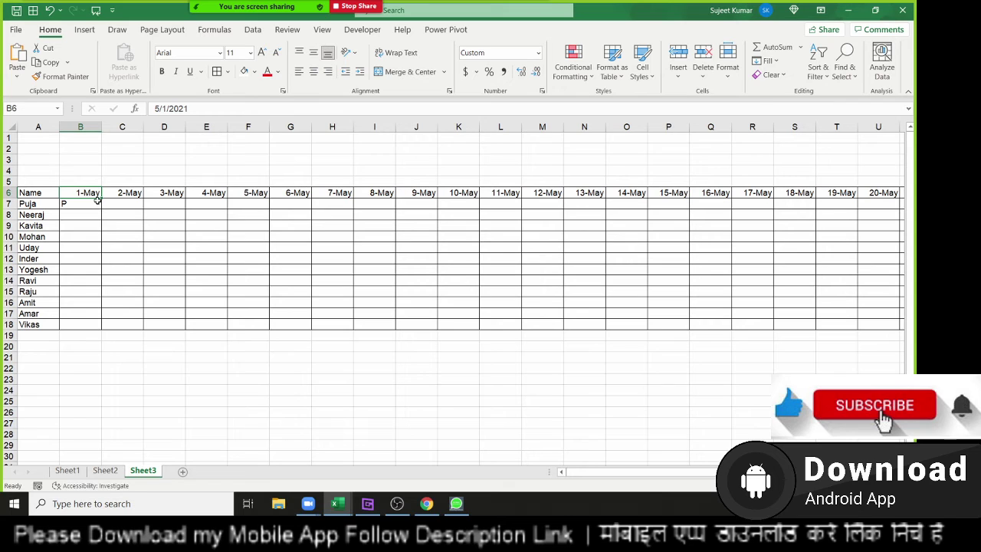
pyautogui.click(98, 175)
pyautogui.doubleClick(97, 172)
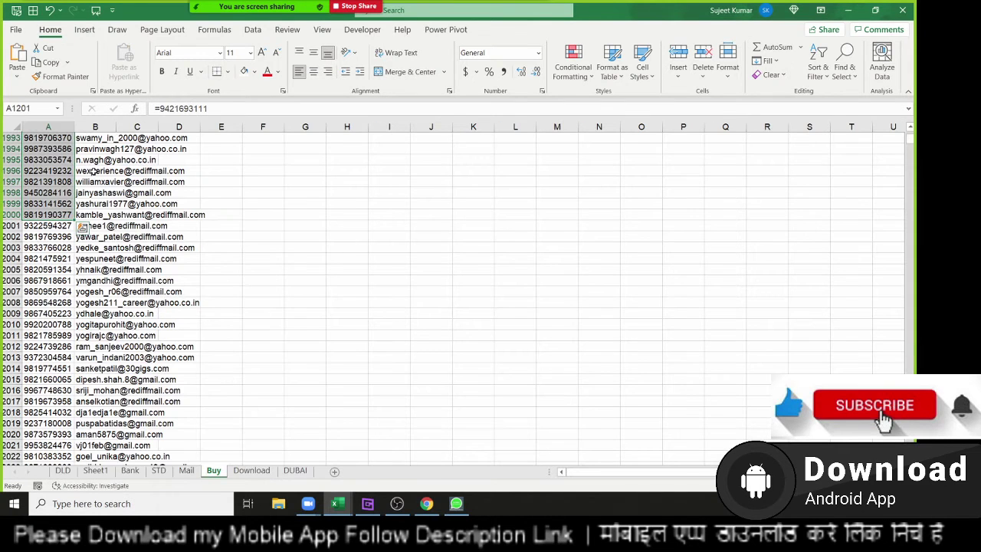
pyautogui.hotkey('alt', 'Tab')
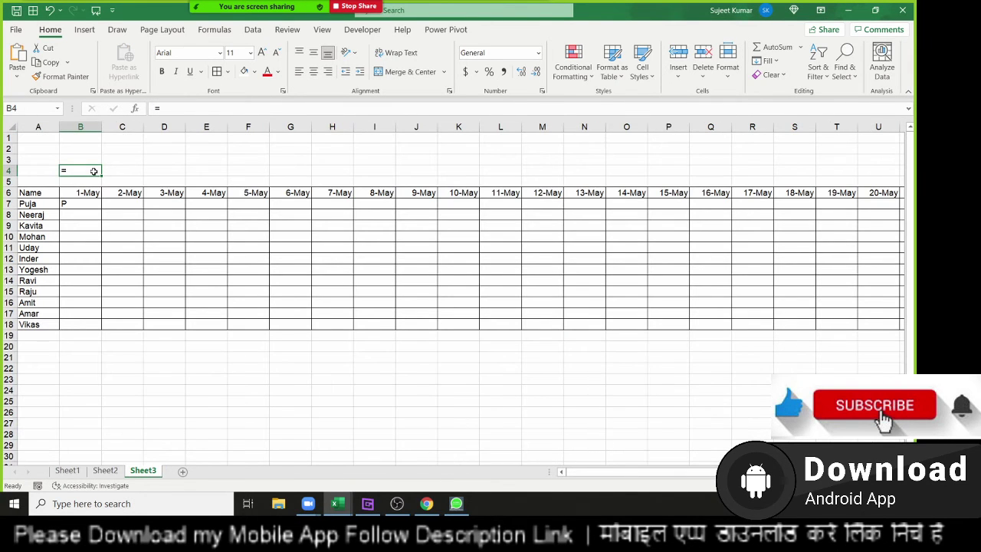
pyautogui.press('Escape')
pyautogui.press('Down')
# Fill P across every date and down every name row with Ctrl+R and Ctrl+D
pyautogui.press('Down')
pyautogui.press('Down')
pyautogui.press('Up')
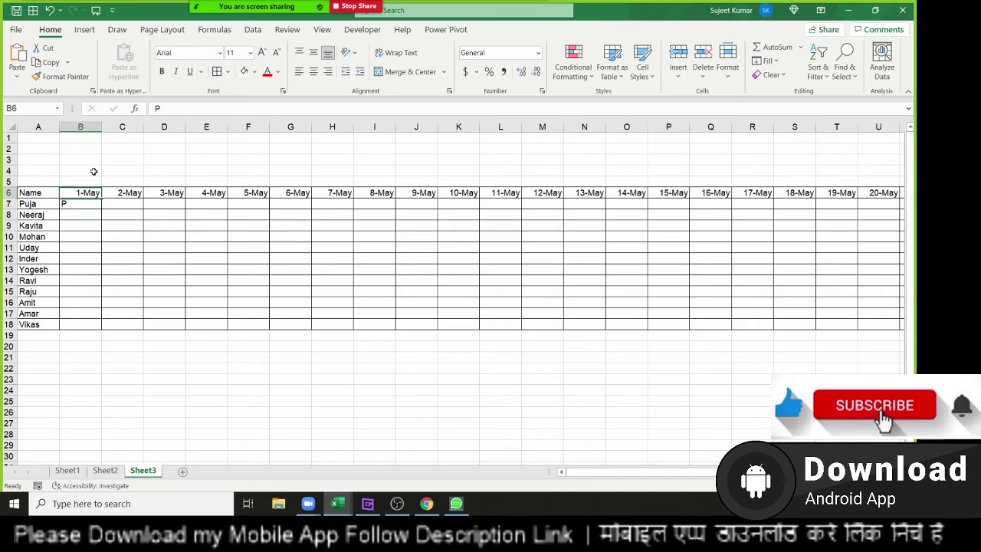
pyautogui.hotkey('ctrl', 'Right')
pyautogui.press('Down')
pyautogui.hotkey('ctrl', 'shift', 'Left')
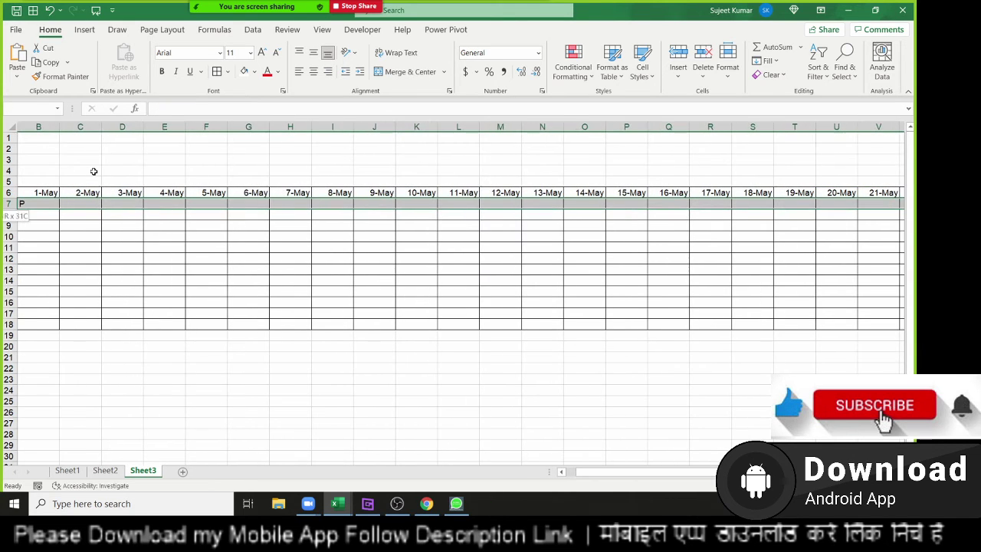
pyautogui.hotkey('shift', 'Left')
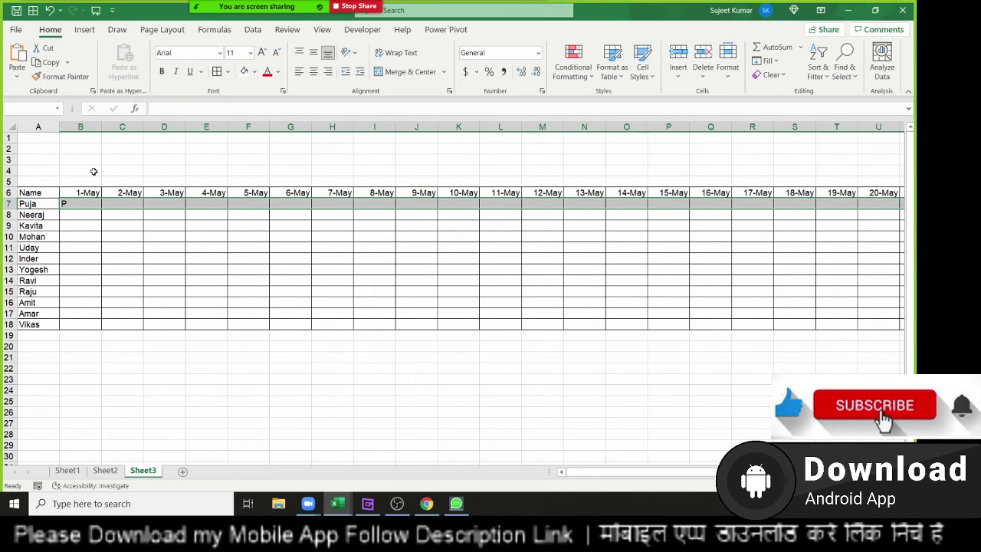
pyautogui.hotkey('shift', 'Down')
pyautogui.hotkey('shift', 'Down')
pyautogui.hotkey('shift', 'Down')
pyautogui.hotkey('shift', 'Down')
pyautogui.hotkey('shift', 'Down')
pyautogui.hotkey('shift', 'Down')
pyautogui.hotkey('shift', 'Down')
pyautogui.hotkey('shift', 'Down')
pyautogui.hotkey('shift', 'Down')
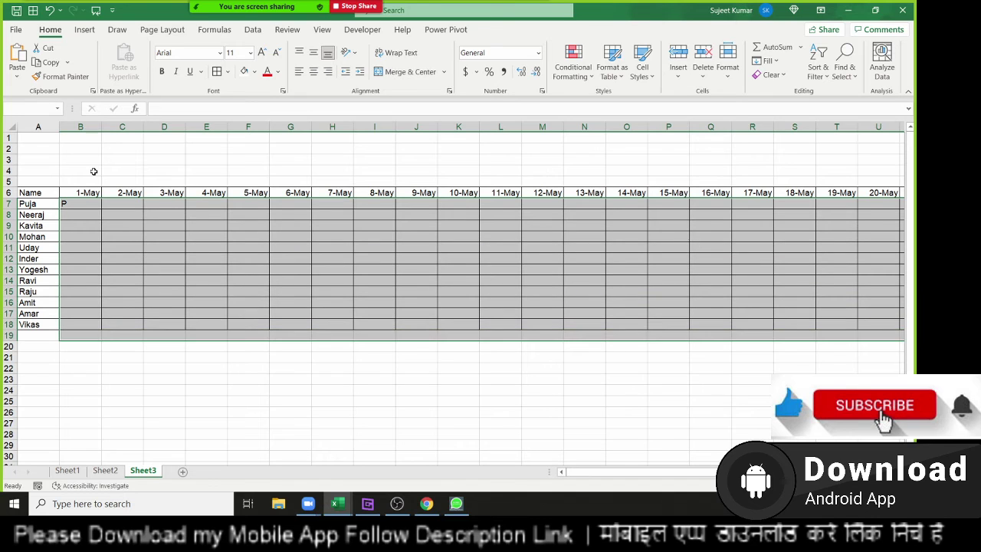
pyautogui.hotkey('shift', 'Up')
pyautogui.hotkey('ctrl', 'r')
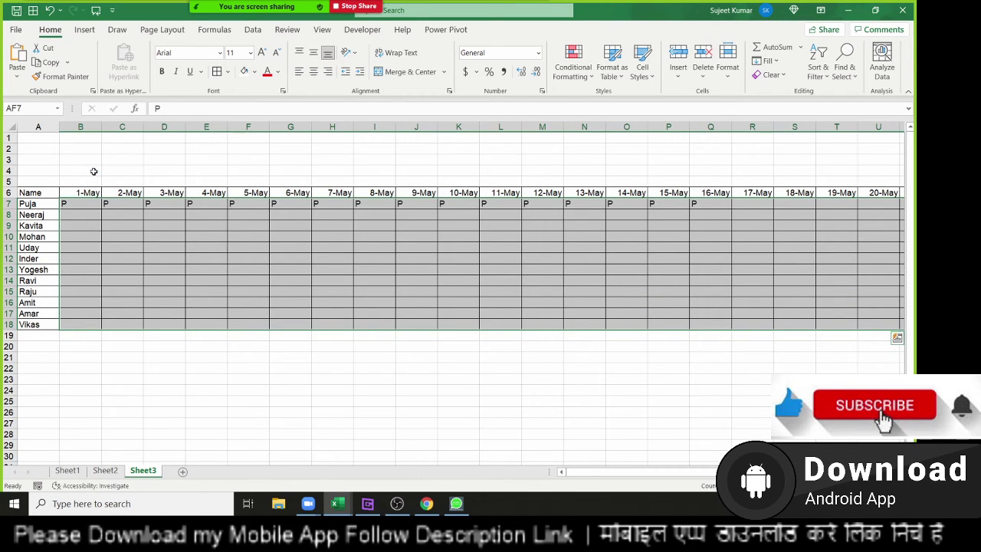
pyautogui.hotkey('ctrl', 'd')
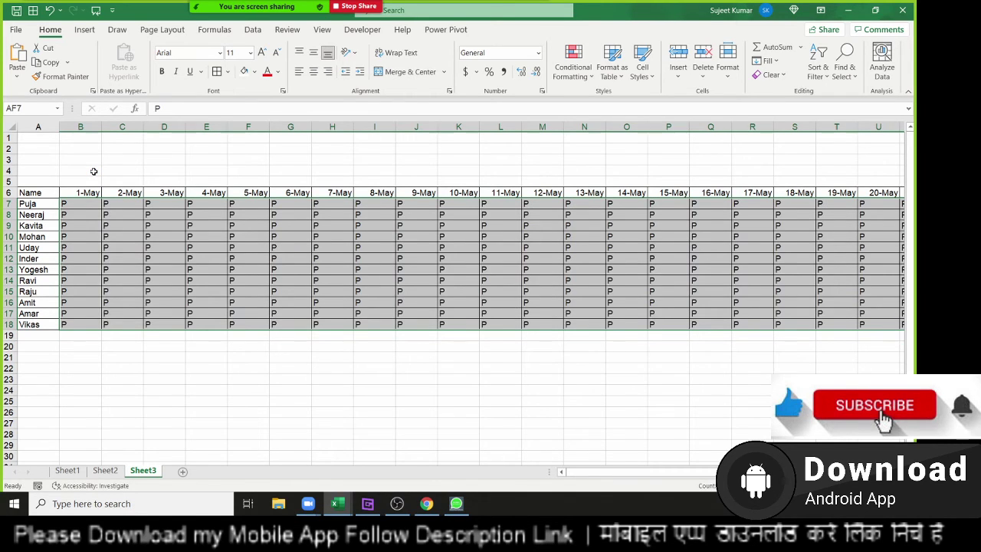
pyautogui.press('Up')
pyautogui.hotkey('ctrl', 'shift', 'Left')
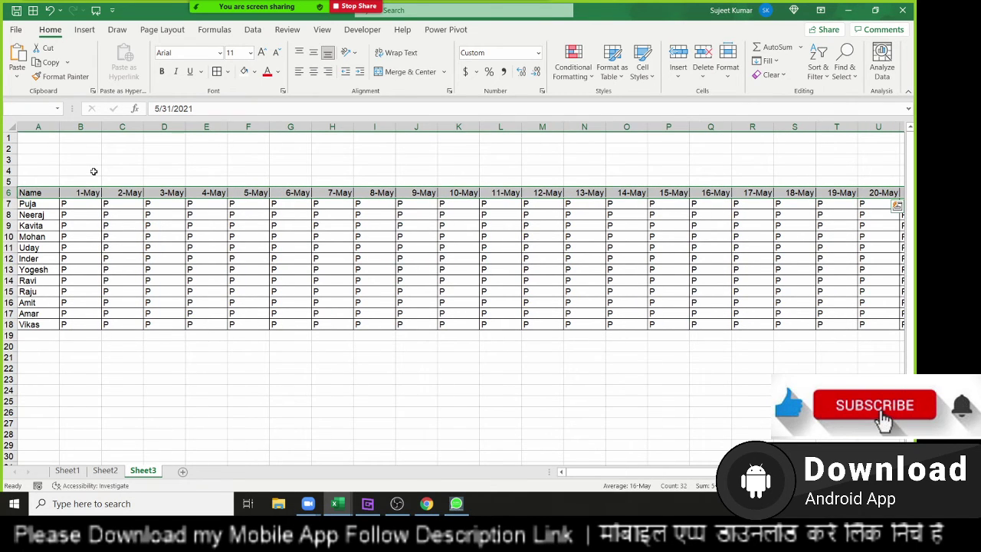
pyautogui.hscroll(5, 93, 171)
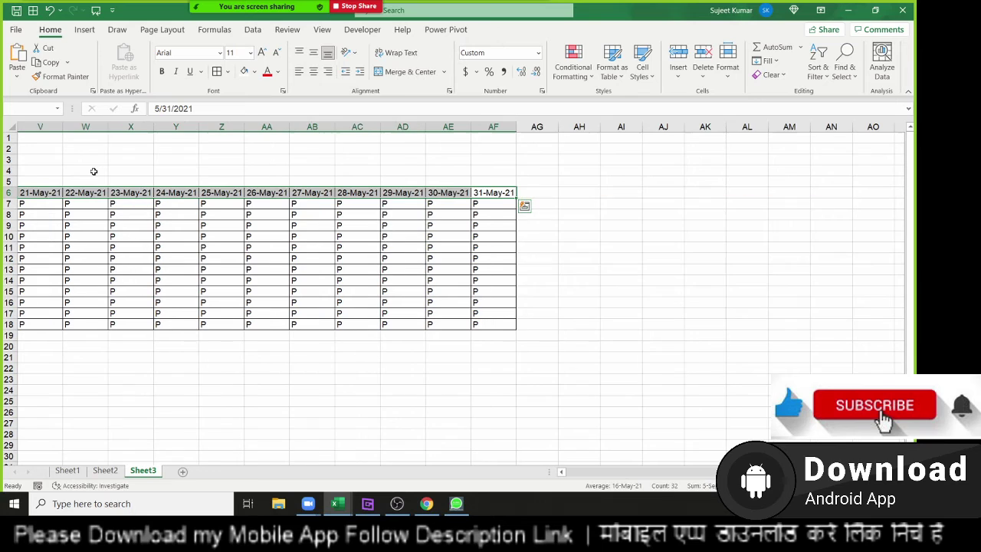
pyautogui.hotkey('ctrl', 'Left')
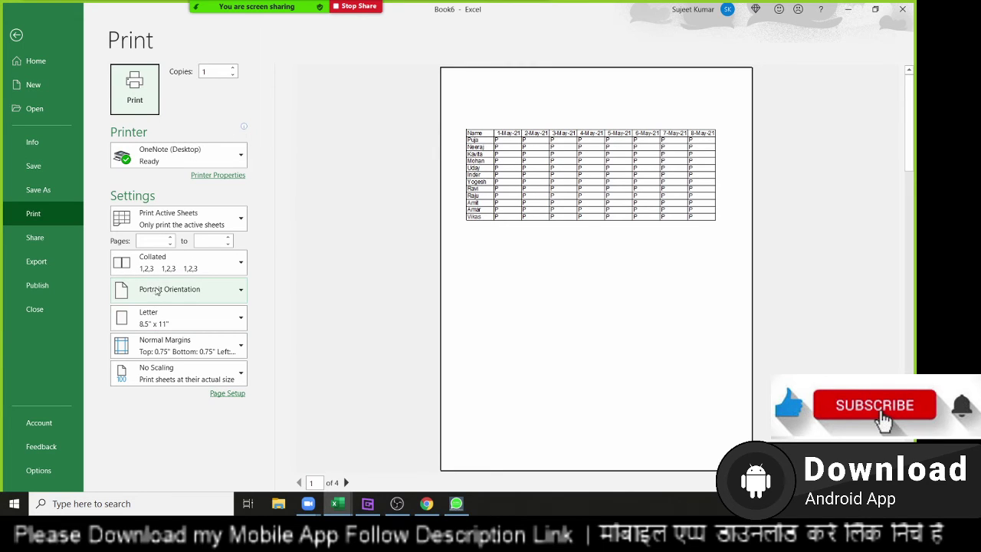
# Set the printout to Landscape orientation with Narrow margins
pyautogui.click(159, 293)
pyautogui.click(162, 349)
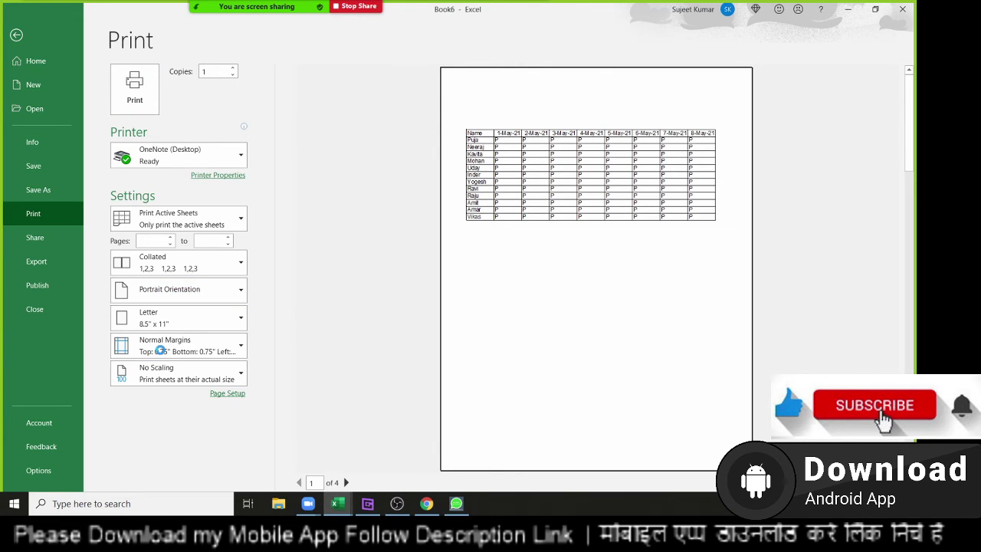
pyautogui.click(161, 353)
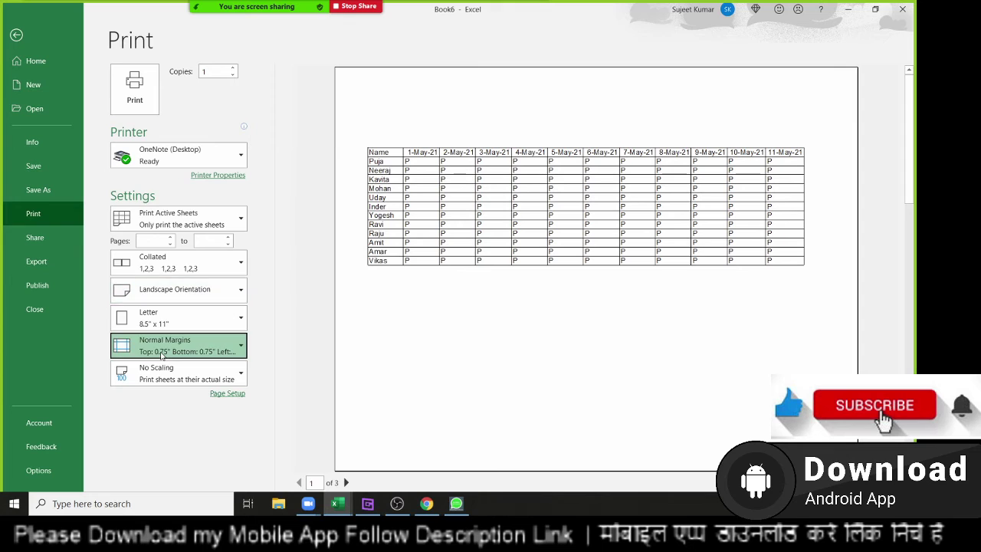
pyautogui.click(151, 300)
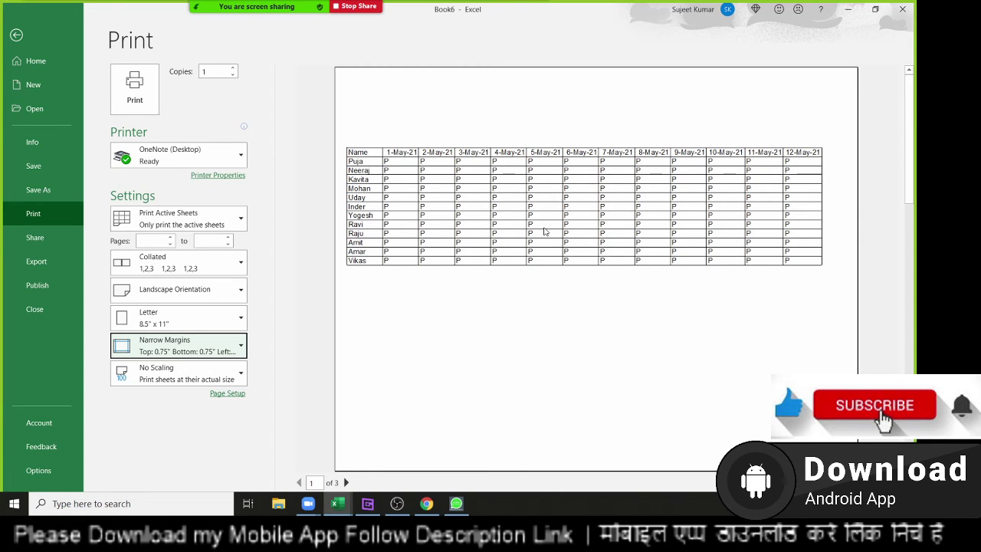
# Return from print preview to the grid, undoing a trial narrowing of column B
pyautogui.press('Escape')
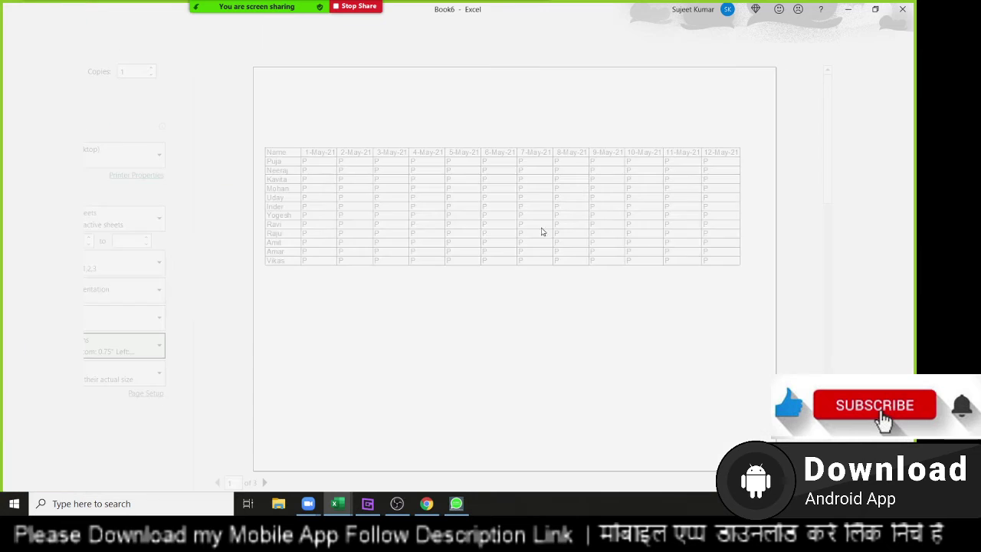
pyautogui.moveTo(284, 214); pyautogui.dragTo(284, 314)
pyautogui.moveTo(278, 196); pyautogui.dragTo(502, 187)
pyautogui.click(86, 205)
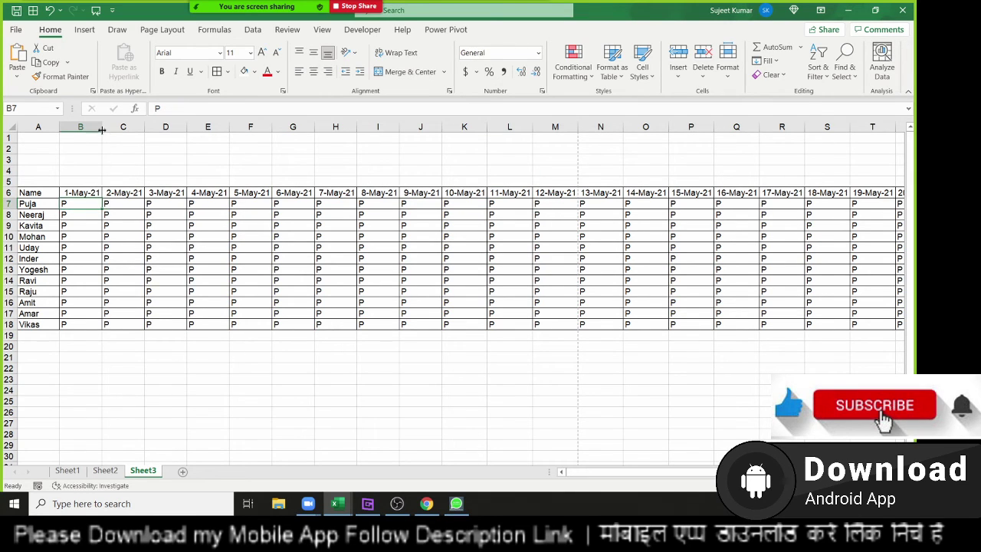
pyautogui.moveTo(97, 128); pyautogui.dragTo(90, 132)
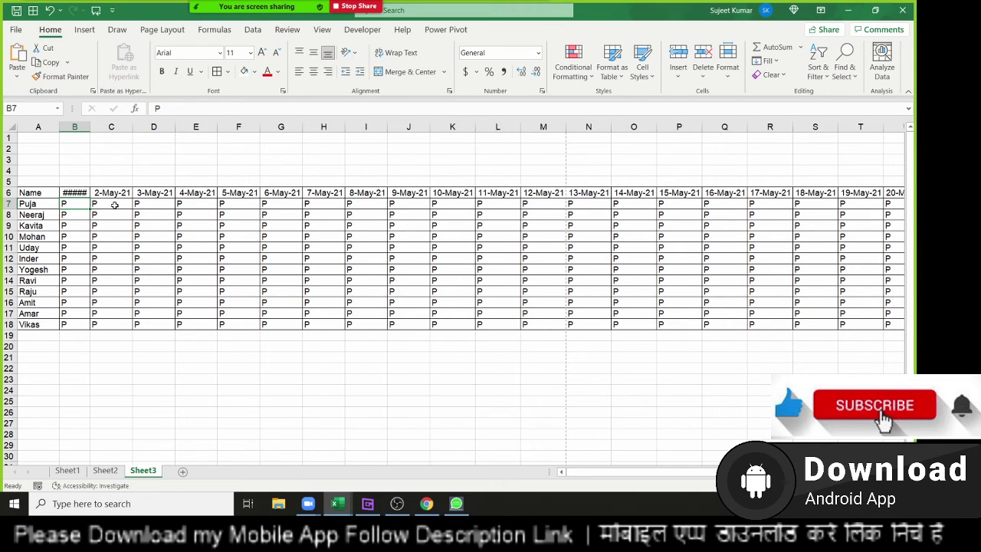
pyautogui.hotkey('ctrl', 'z')
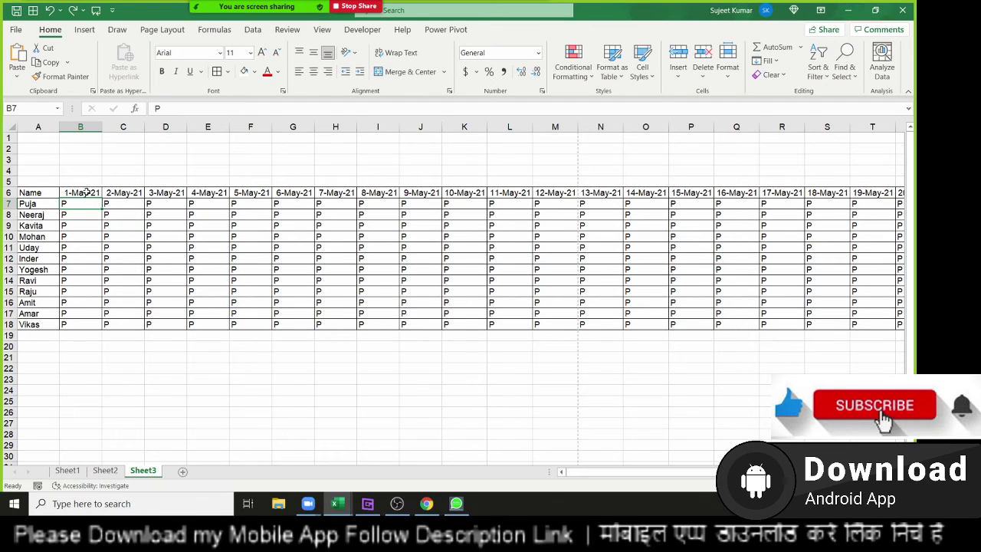
pyautogui.click(86, 193)
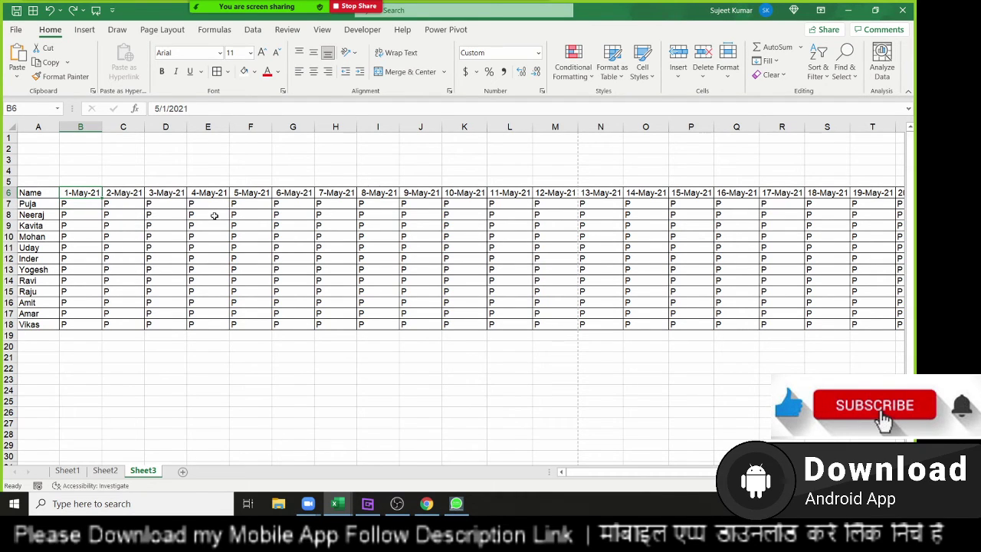
pyautogui.press('Left')
pyautogui.hotkey('ctrl', 'shift', 'Right')
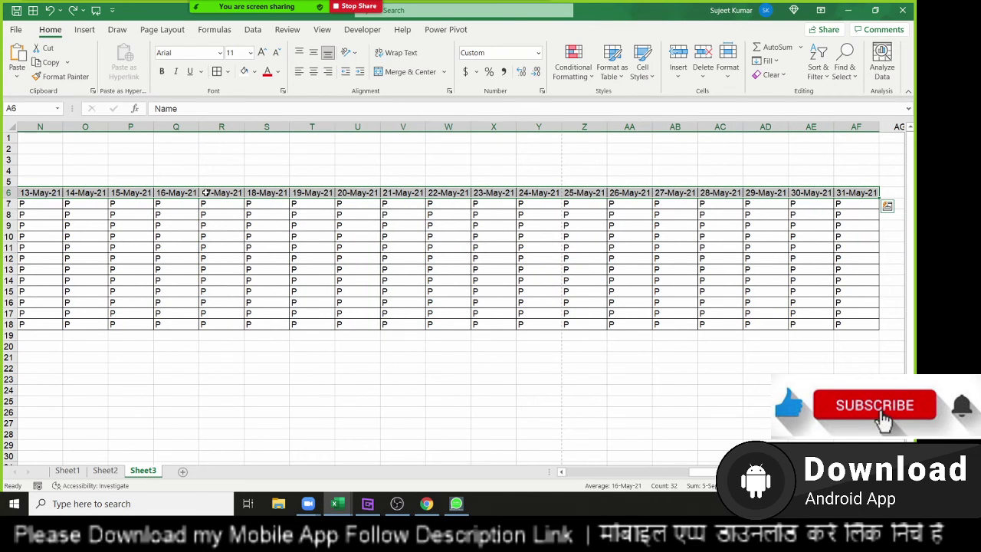
# Apply Rotate Text Up to the Name and date headings in row 6
pyautogui.rightClick(206, 192)
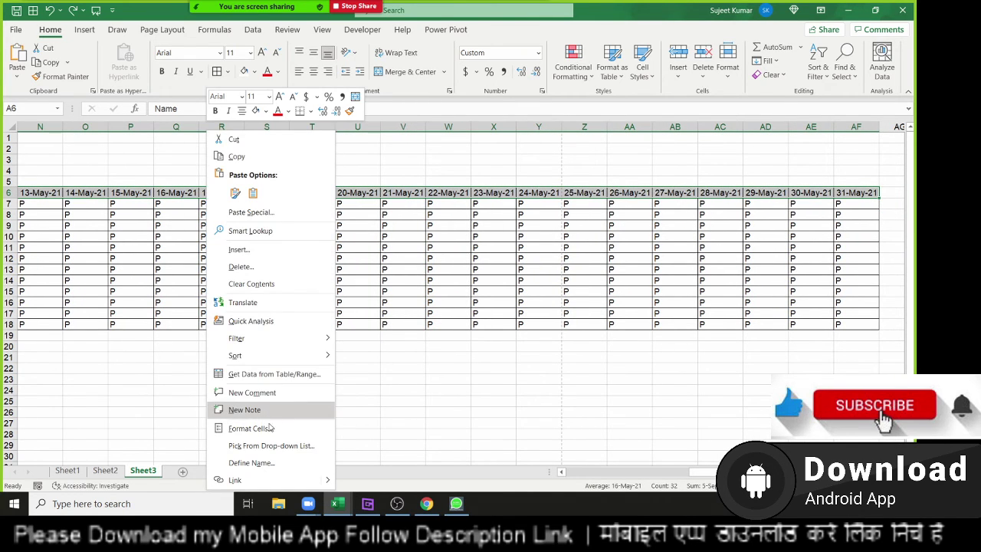
pyautogui.press('Escape')
pyautogui.hscroll(-5, 274, 428)
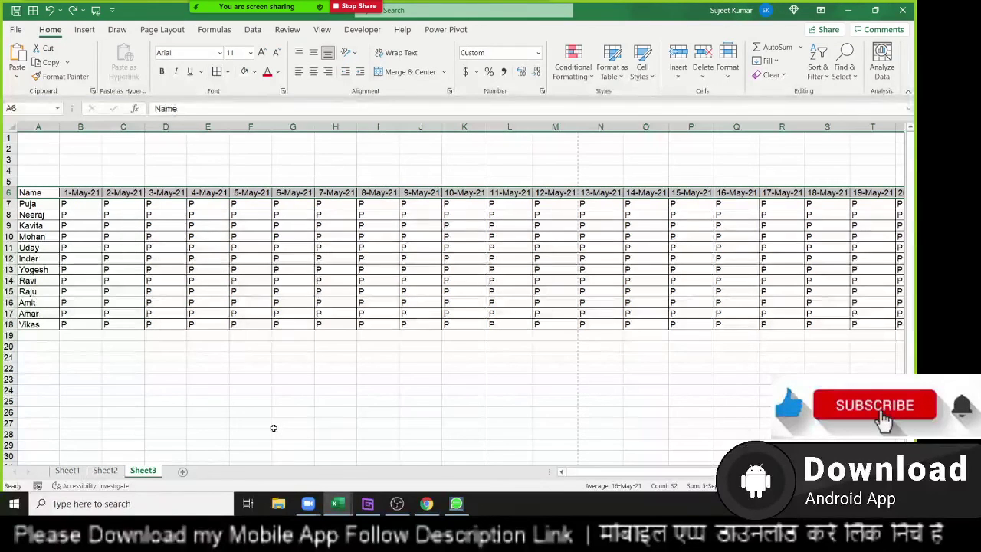
pyautogui.hotkey('ctrl', '1')
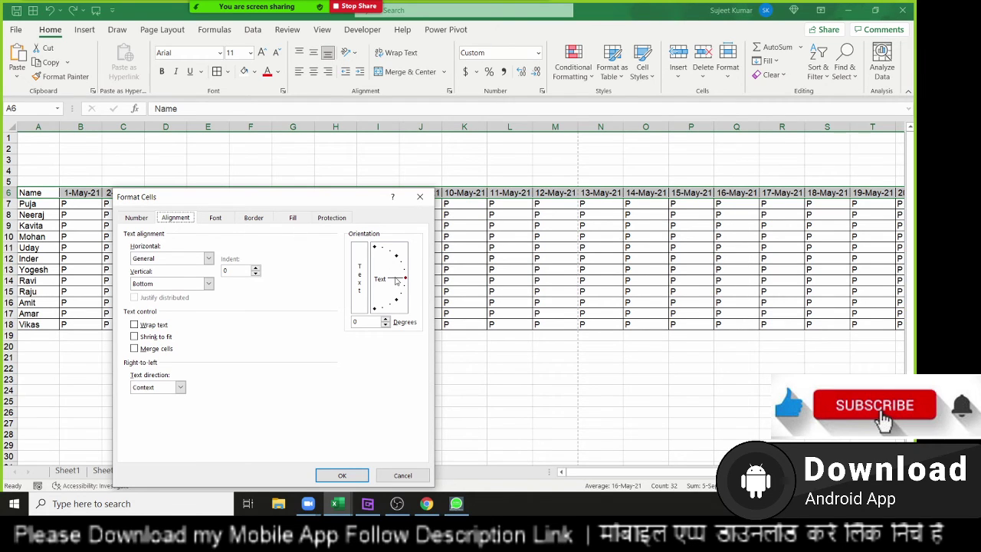
pyautogui.moveTo(398, 277); pyautogui.dragTo(376, 255)
pyautogui.moveTo(375, 258); pyautogui.dragTo(376, 253)
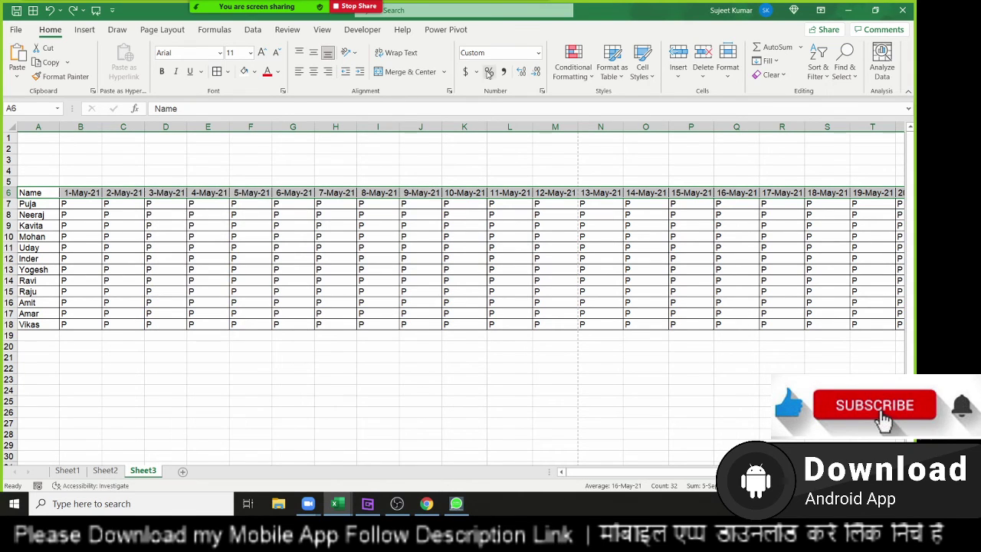
pyautogui.click(350, 56)
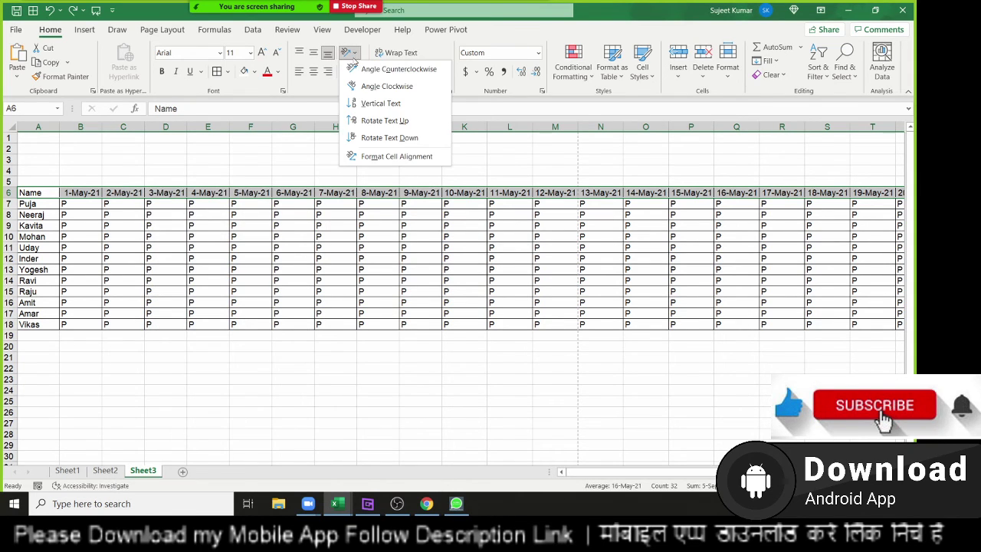
pyautogui.click(365, 128)
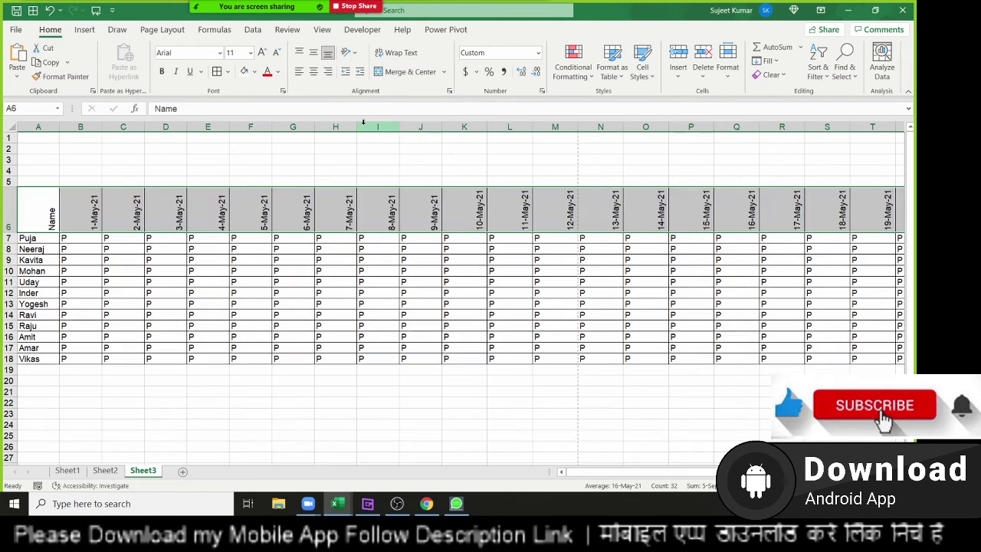
pyautogui.click(344, 249)
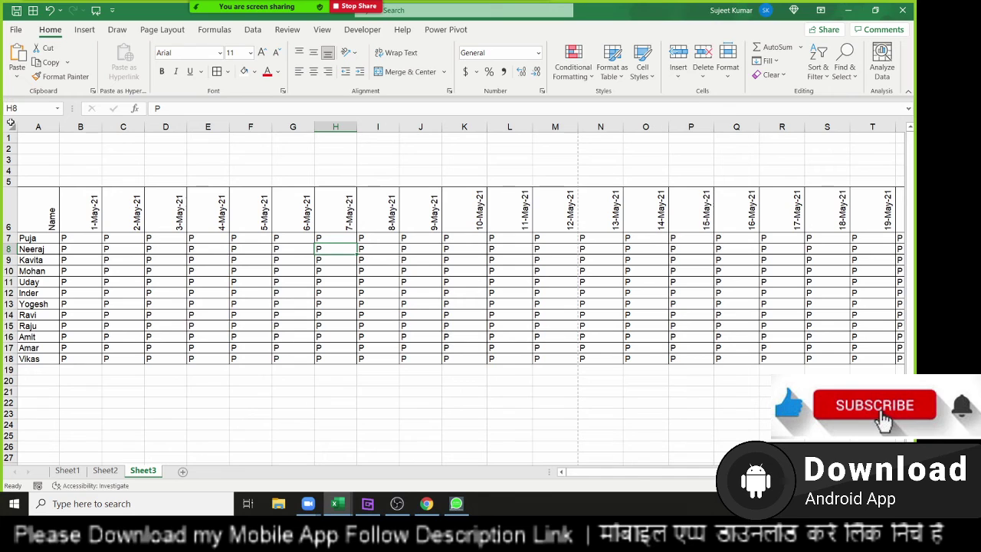
pyautogui.click(10, 123)
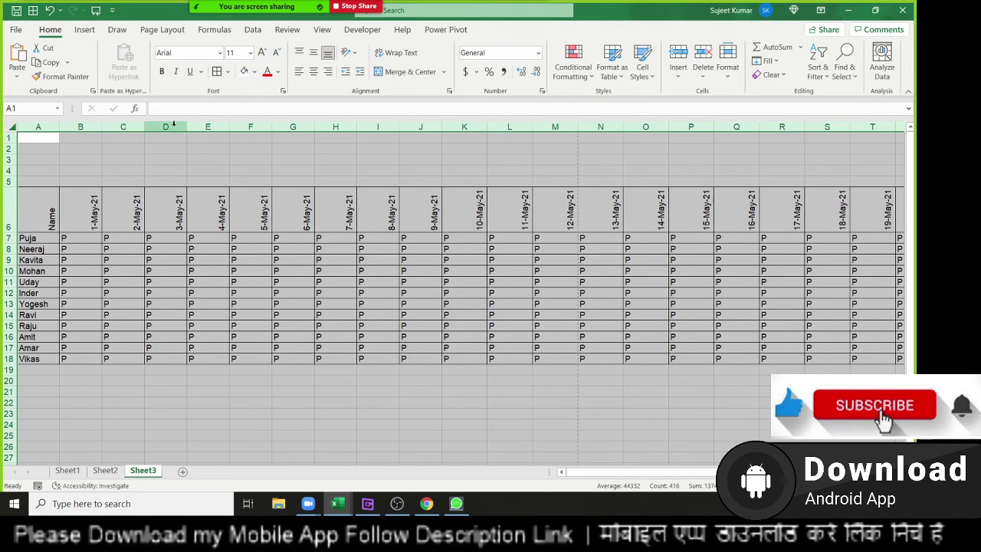
# Narrow all columns at once, then print-preview B6:N14 on one landscape page
pyautogui.moveTo(143, 126); pyautogui.dragTo(116, 126)
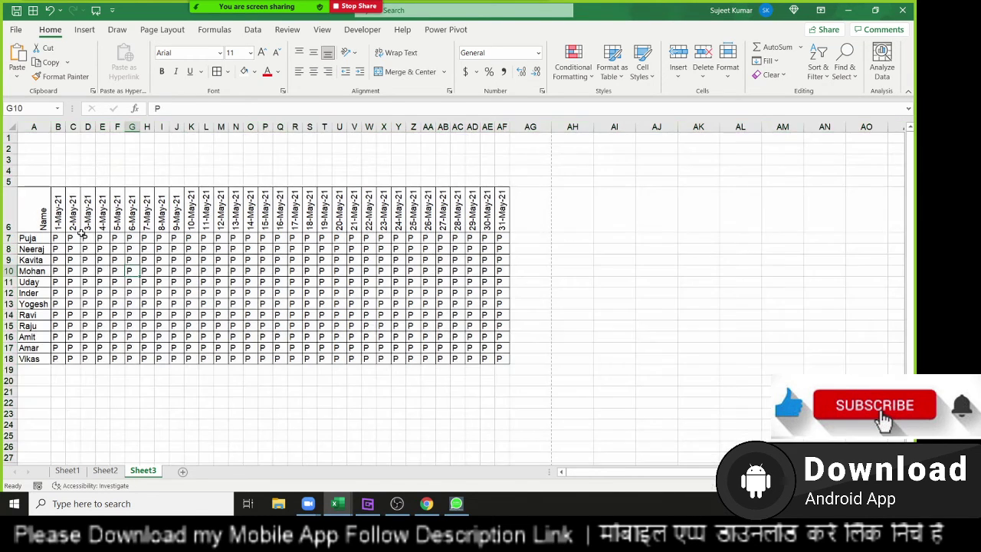
pyautogui.click(129, 270)
pyautogui.moveTo(58, 217); pyautogui.dragTo(234, 315)
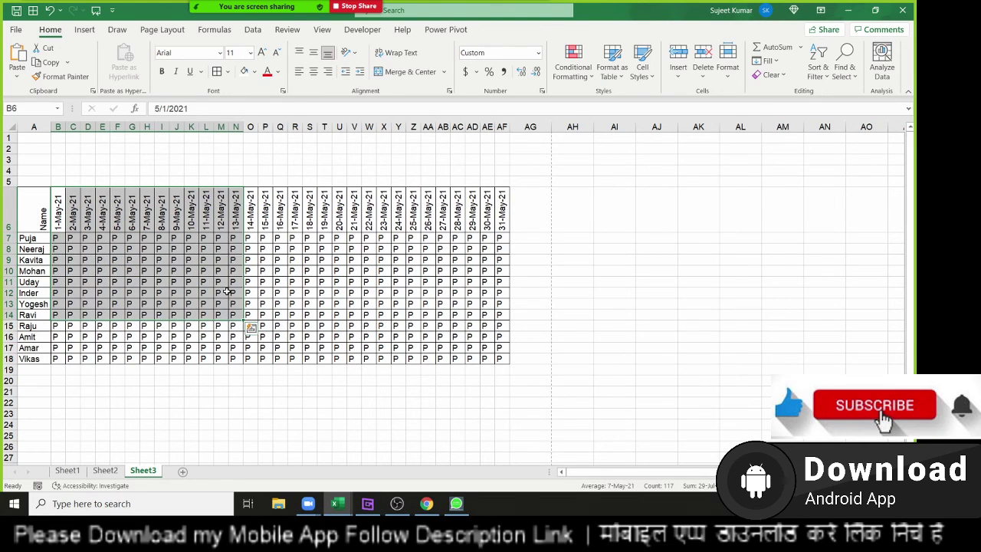
pyautogui.hotkey('ctrl', 'p')
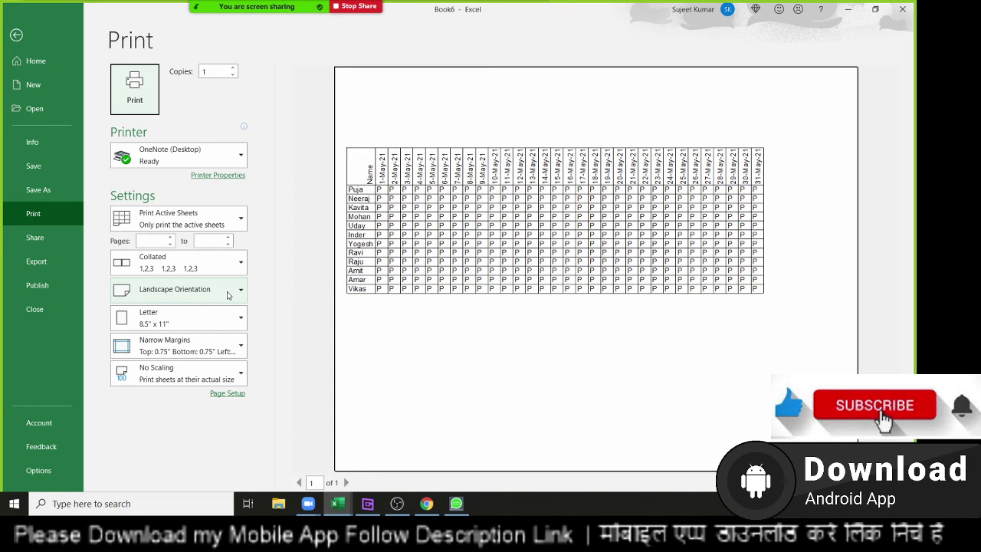
# Exit print preview and deselect B6:N14 on the Sheet3 grid
pyautogui.press('Escape')
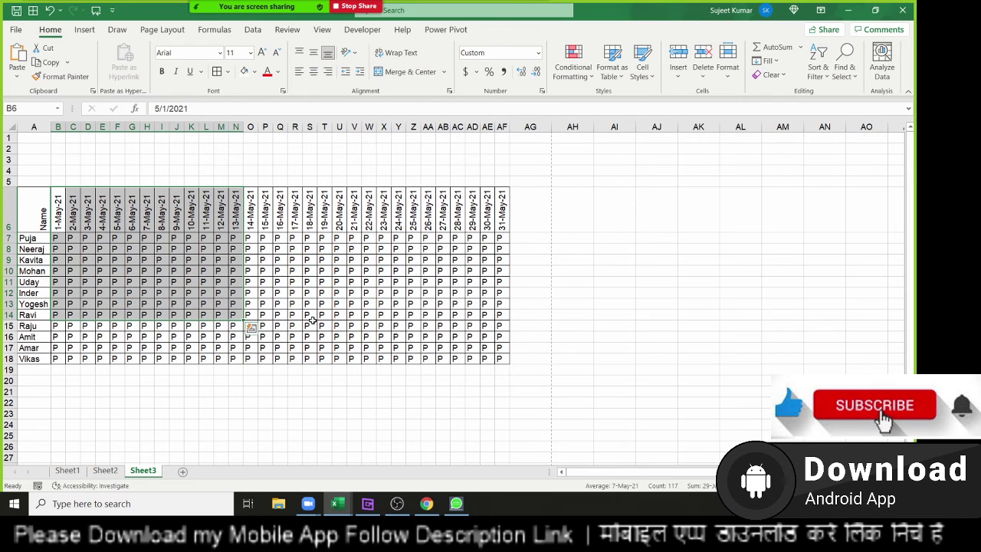
pyautogui.click(388, 219)
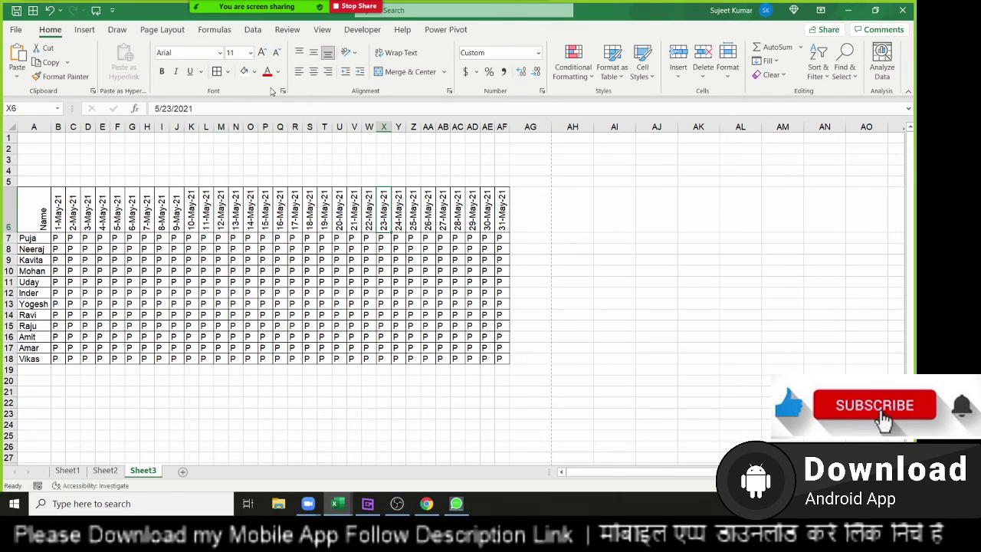
# Add a new sheet, Sheet4, and enter the person's full name in B4
pyautogui.click(182, 471)
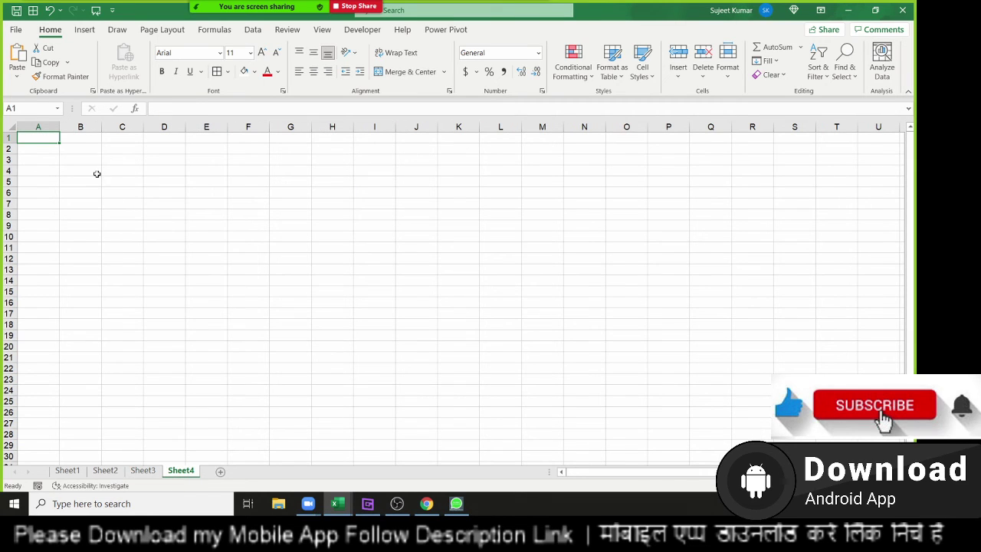
pyautogui.click(97, 174)
pyautogui.write('Auj')
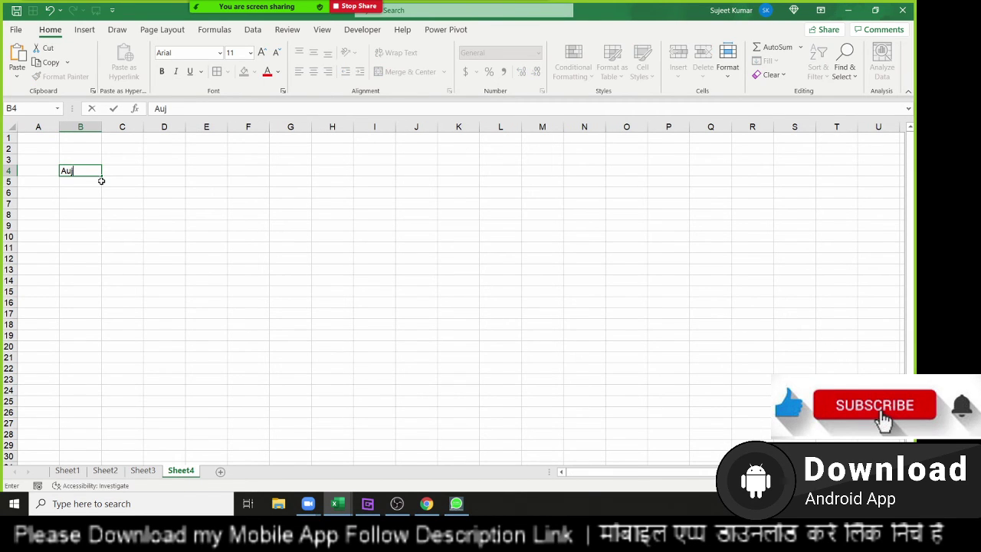
pyautogui.write('ww')
pyautogui.press('Escape')
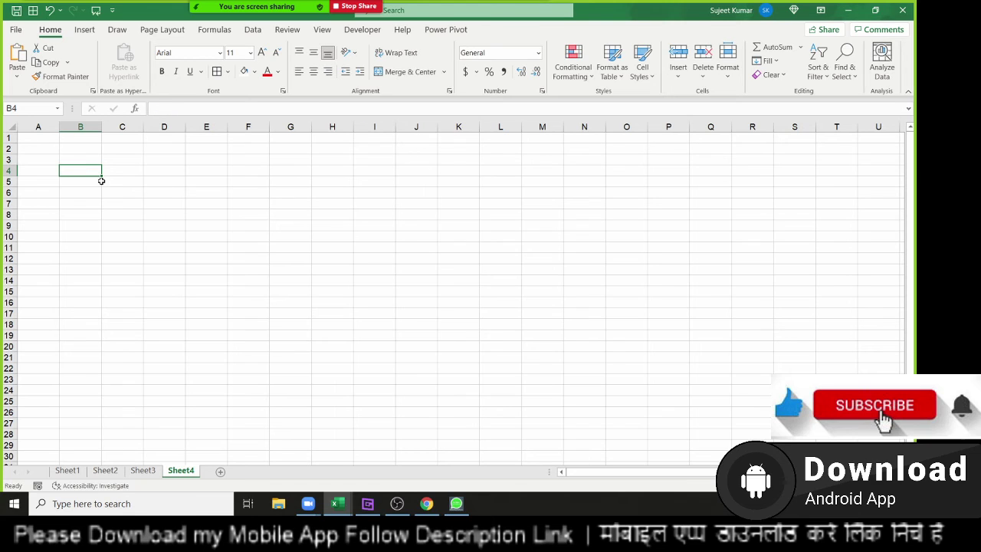
pyautogui.write('Sujeet')
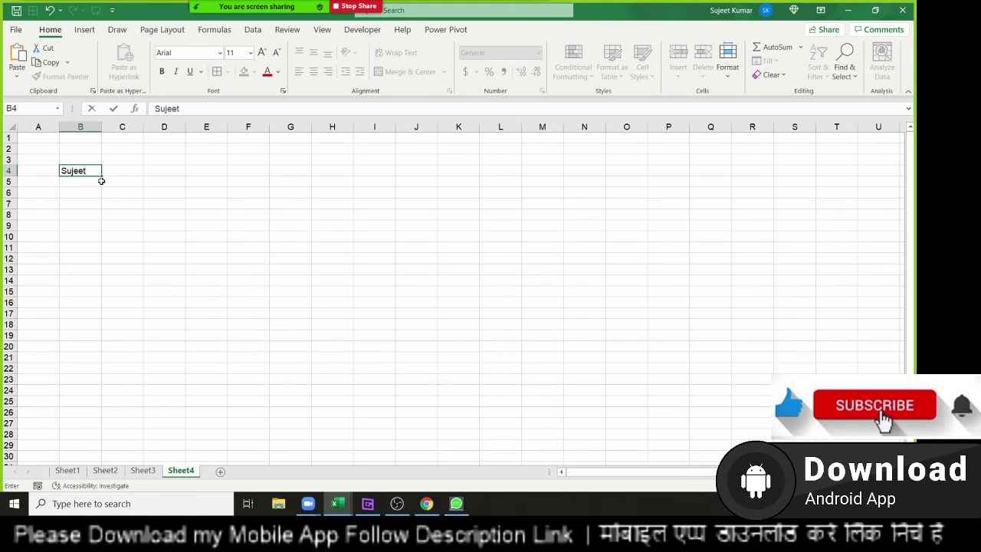
pyautogui.write('Kumar')
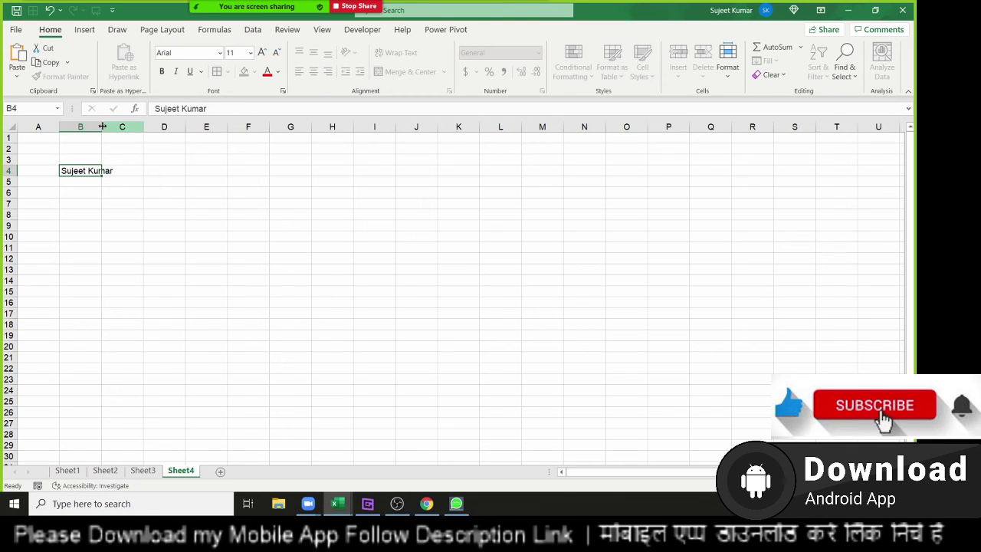
pyautogui.click(107, 236)
# Auto-fit column B to the name, then undo the widening
pyautogui.click(121, 173)
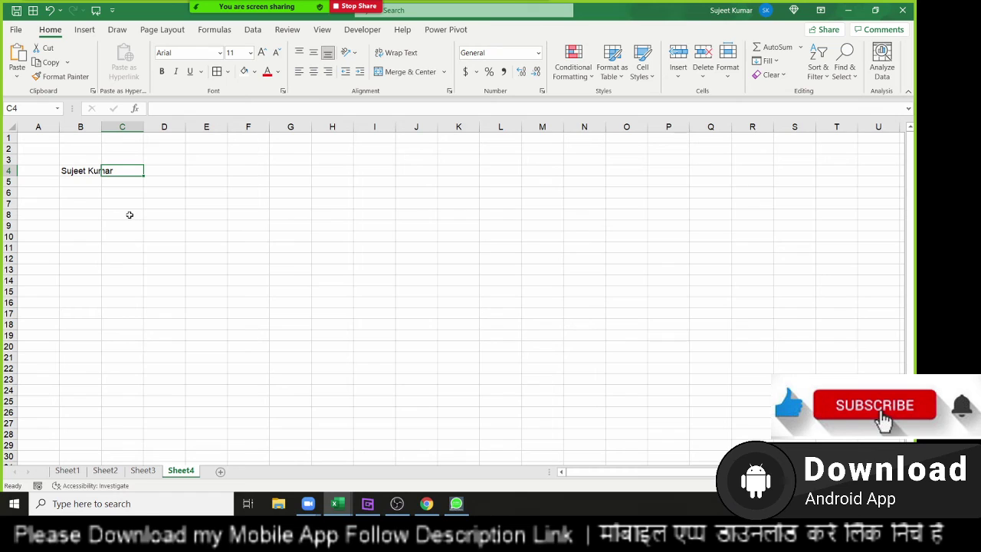
pyautogui.click(73, 175)
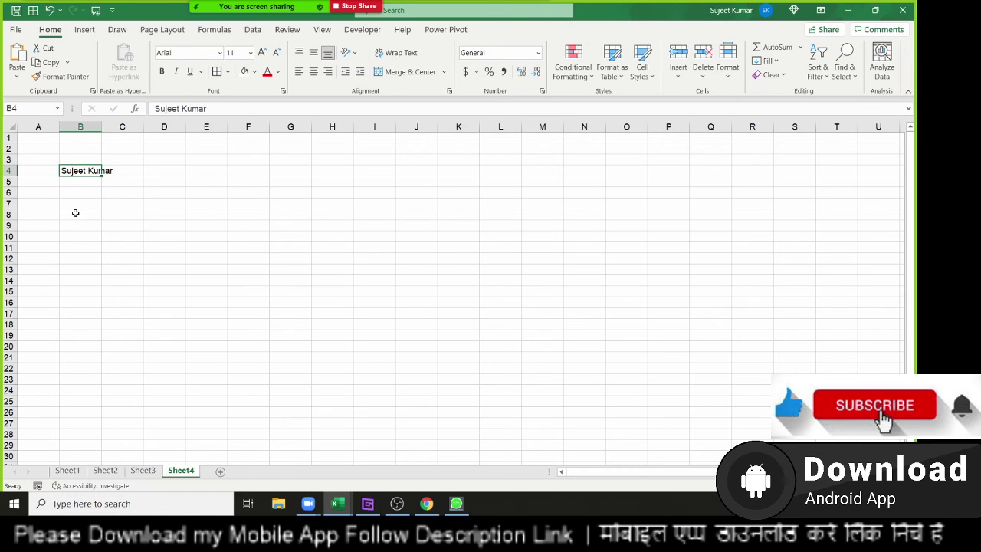
pyautogui.moveTo(104, 126); pyautogui.dragTo(105, 127)
pyautogui.doubleClick(104, 127)
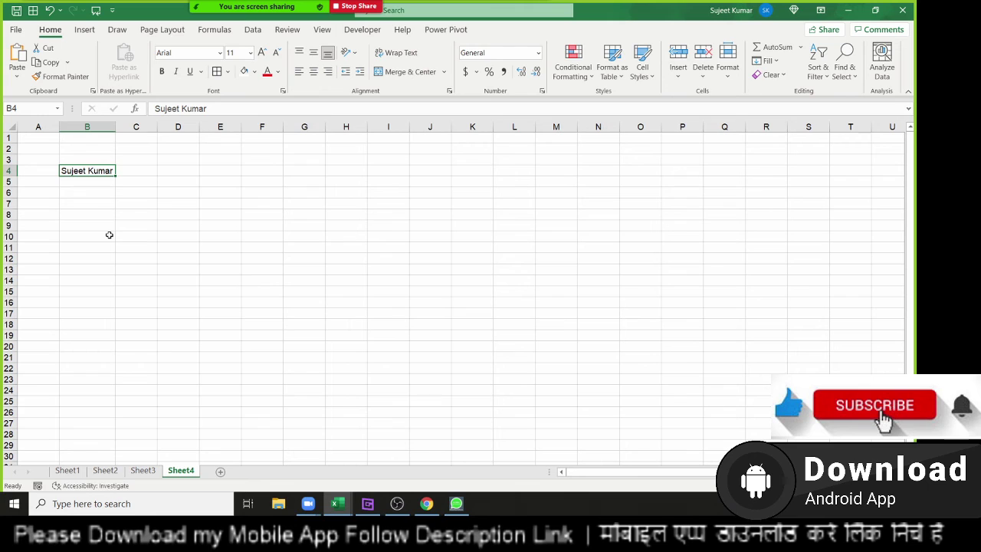
pyautogui.hotkey('ctrl', 'z')
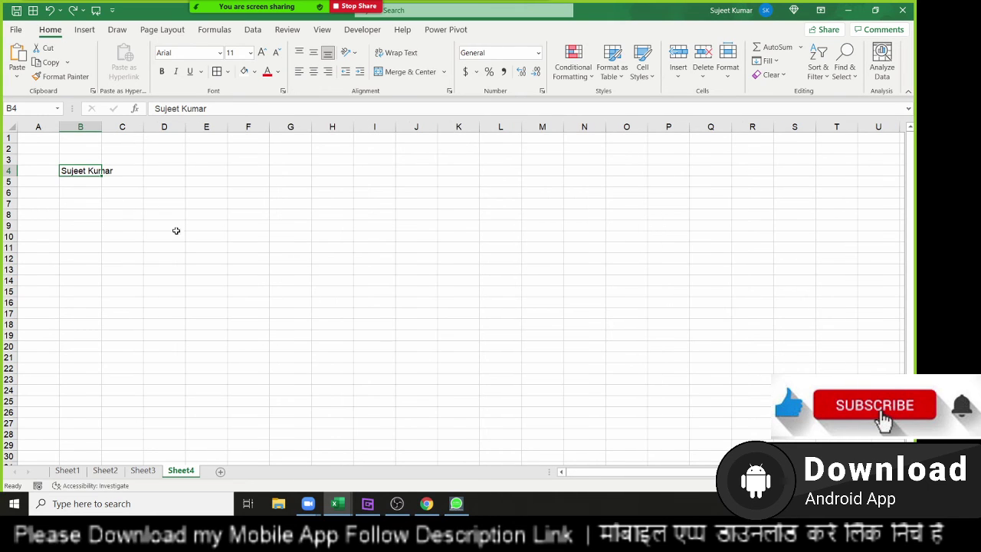
# Turn on Wrap Text for B4 so the name splits onto two lines in a taller row 4
pyautogui.click(409, 57)
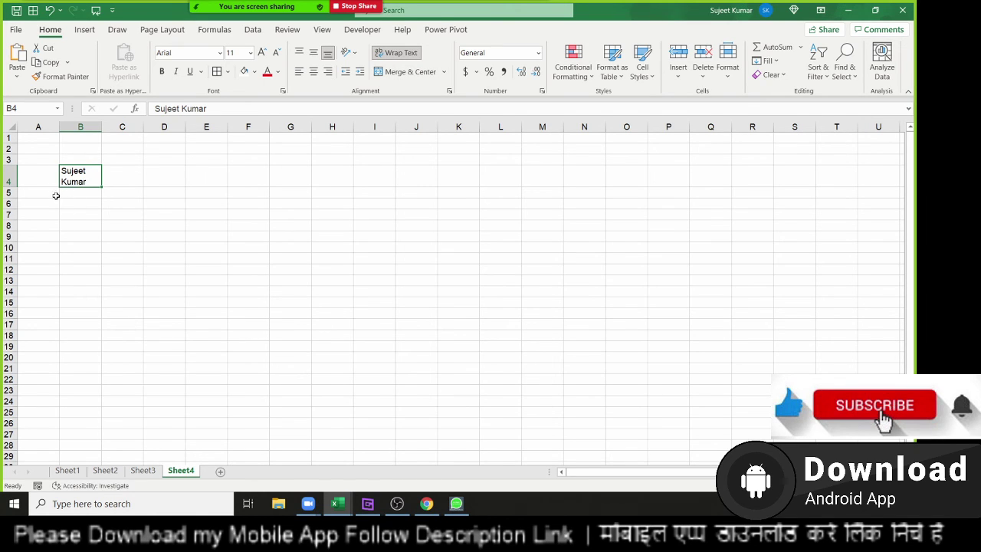
pyautogui.moveTo(11, 187); pyautogui.dragTo(10, 187)
pyautogui.click(166, 225)
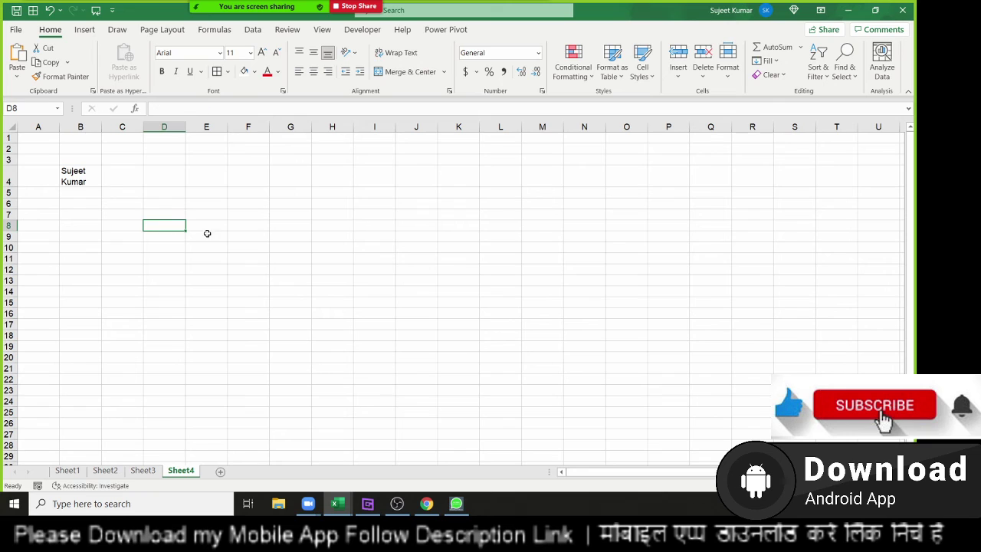
pyautogui.click(91, 175)
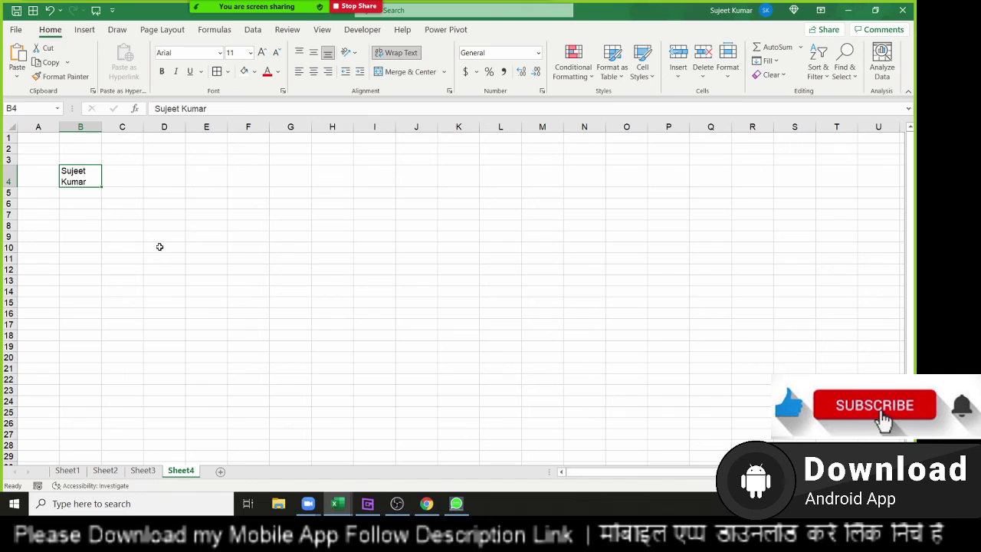
# Enter 123, 852 and 741 on separate lines within cell D9 using Alt+Enter
pyautogui.click(161, 235)
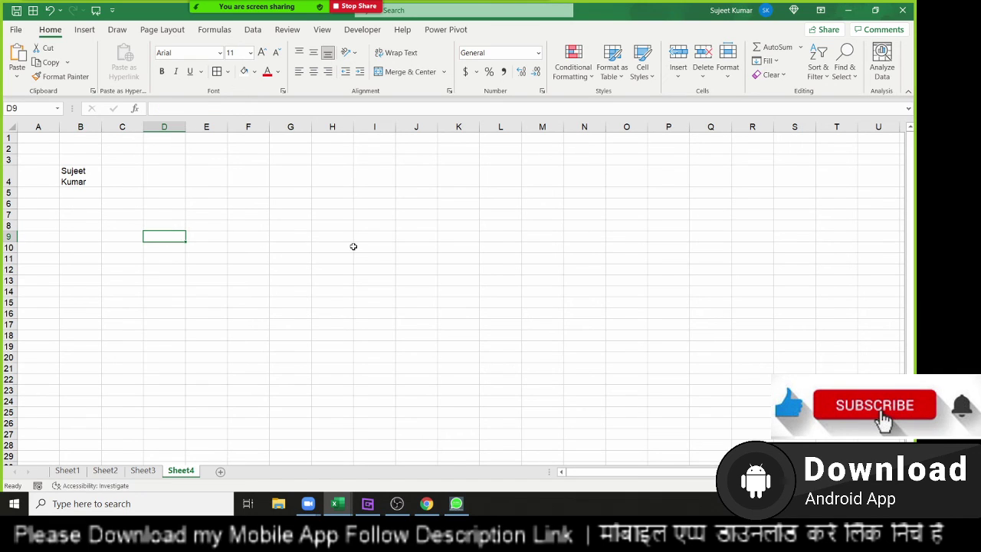
pyautogui.write('1')
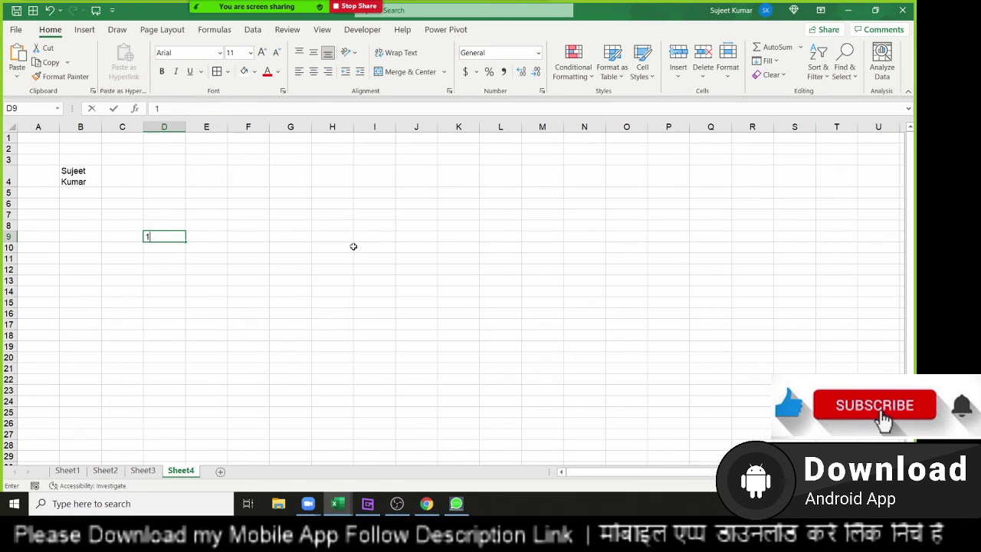
pyautogui.write('23 ')
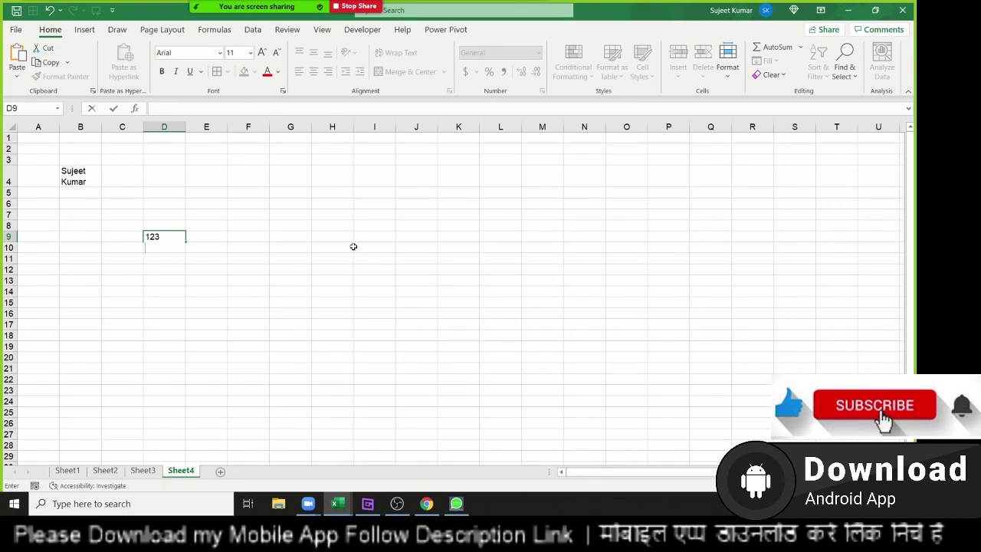
pyautogui.write('852')
pyautogui.hotkey('alt', 'Return')
pyautogui.write('41')
pyautogui.press('Return')
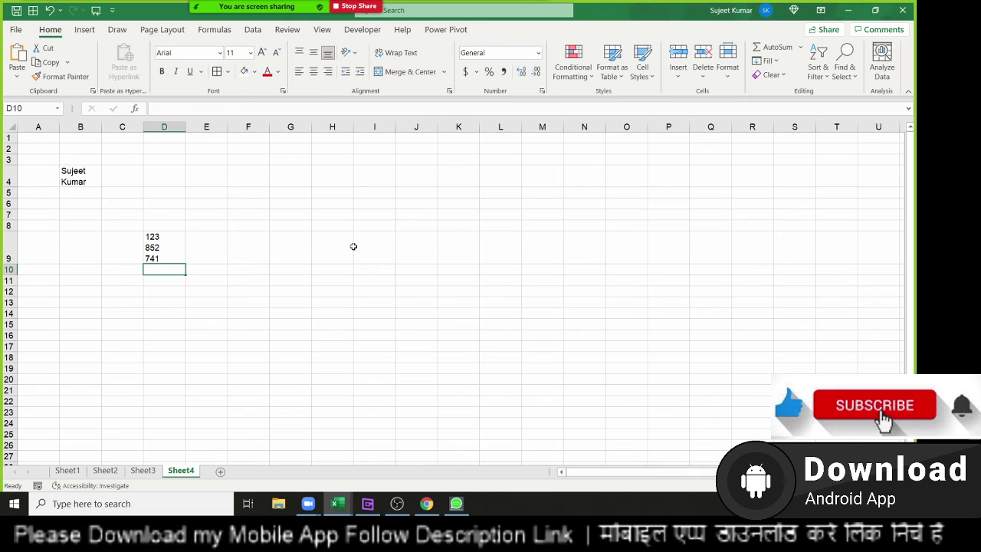
# Move the selection back up to the name cell B4
pyautogui.press('Up')
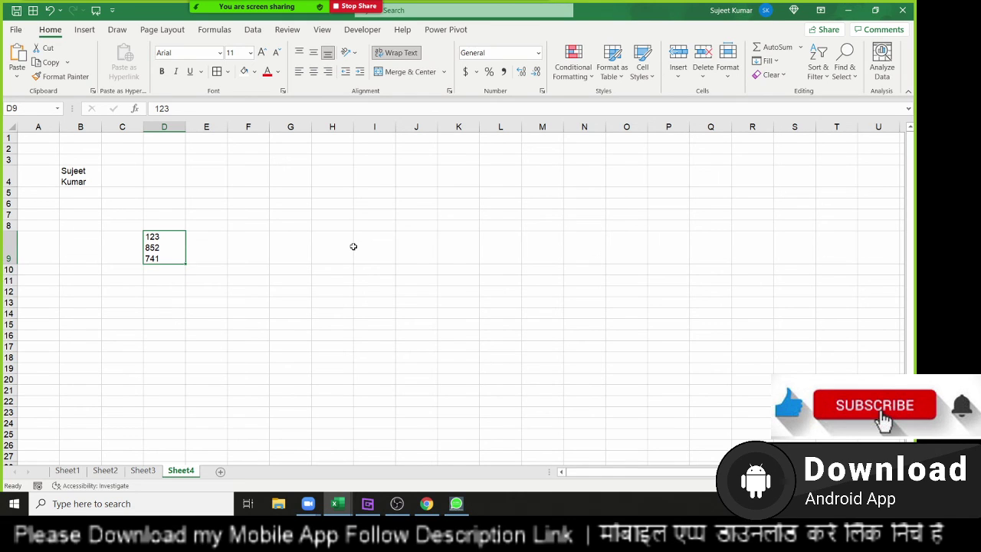
pyautogui.press('Up')
pyautogui.press('Up')
pyautogui.press('Up')
pyautogui.press('Up')
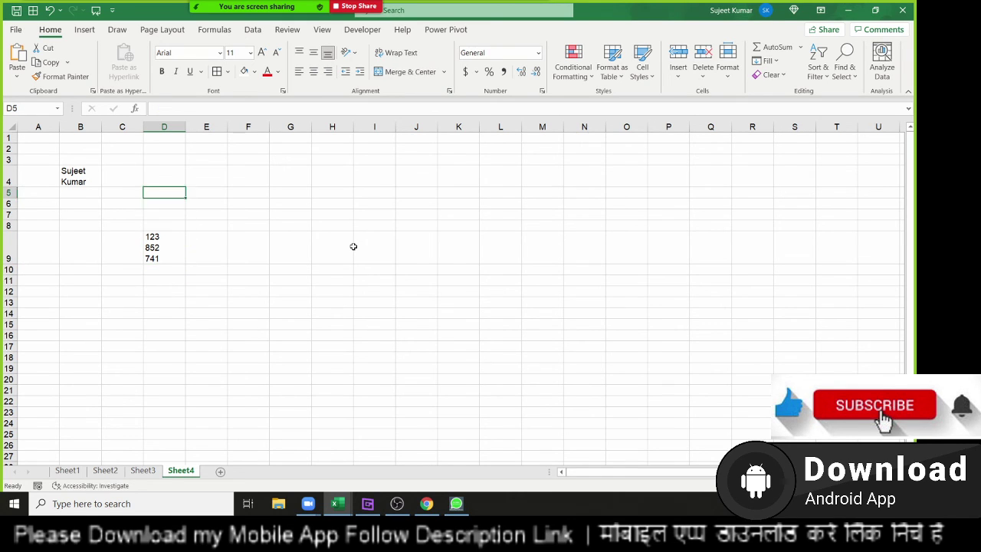
pyautogui.press('Up')
pyautogui.press('Left')
pyautogui.press('Left')
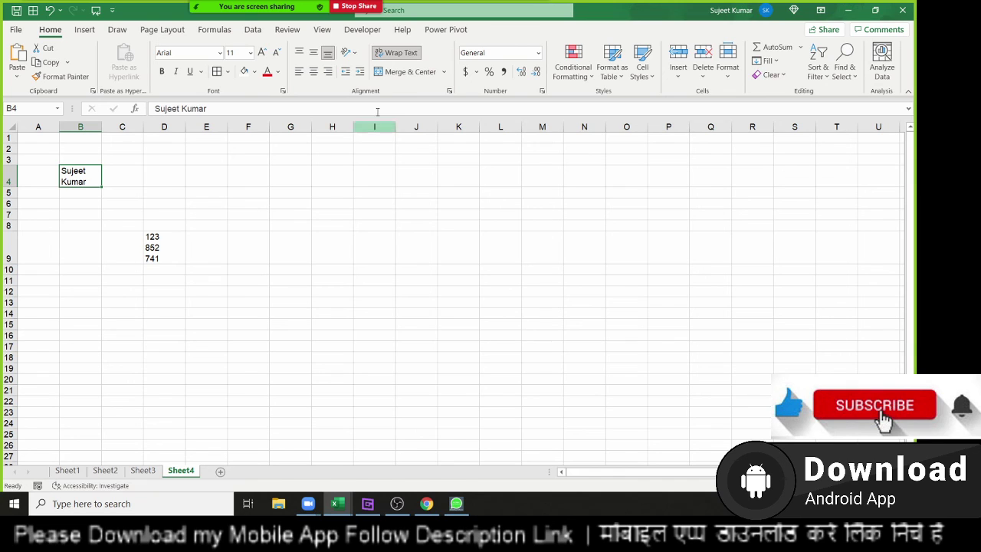
# Turn off Wrap Text for the name in B4
pyautogui.click(397, 52)
pyautogui.hotkey('alt', 'h')
pyautogui.press('w')
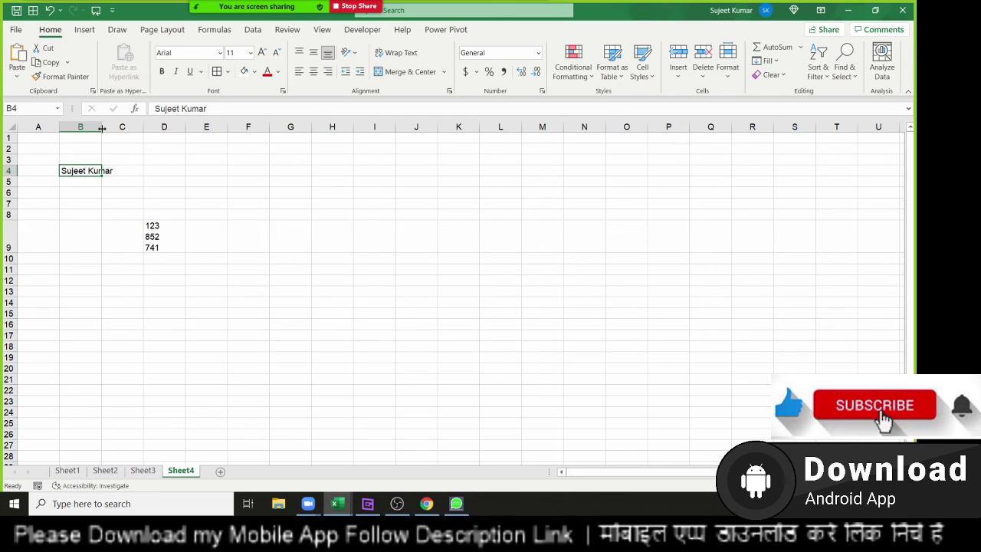
# Enable Shrink to fit for B4 in Format Cells' Alignment settings
pyautogui.click(543, 91)
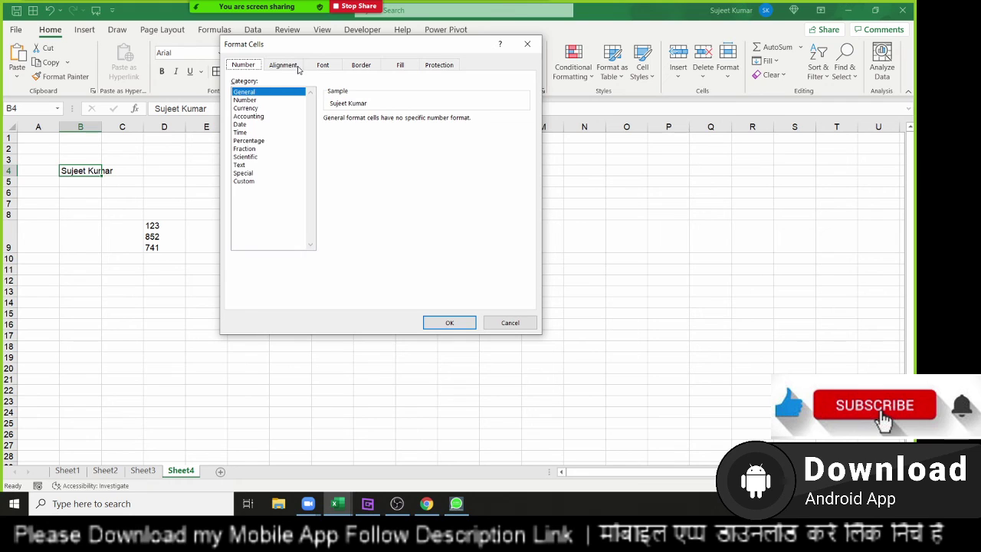
pyautogui.click(298, 69)
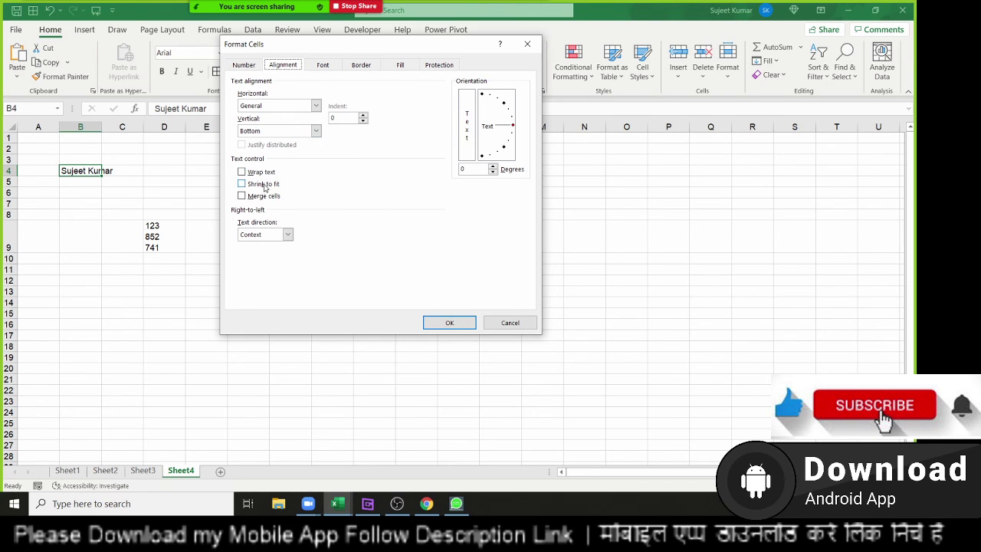
pyautogui.click(264, 185)
pyautogui.moveTo(307, 46); pyautogui.dragTo(399, 69)
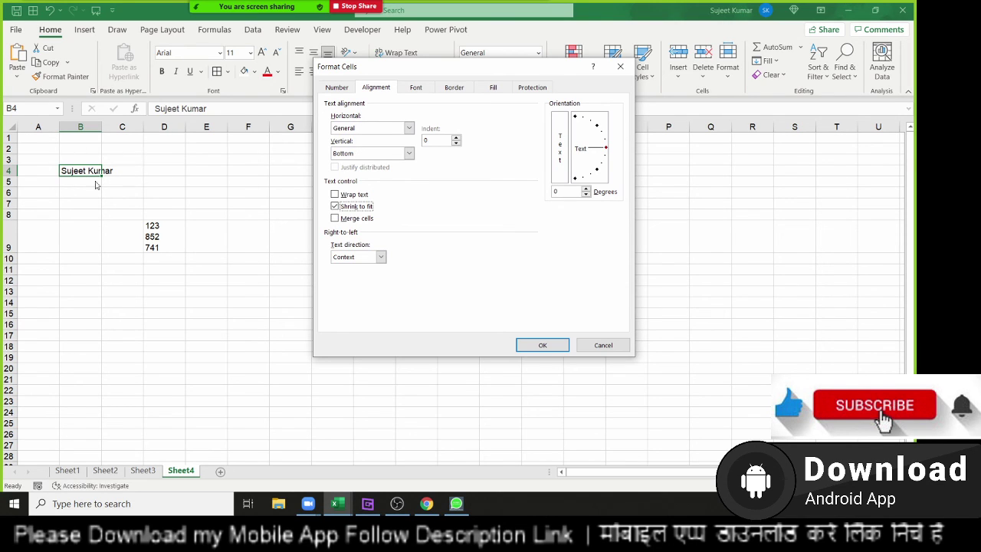
pyautogui.click(542, 345)
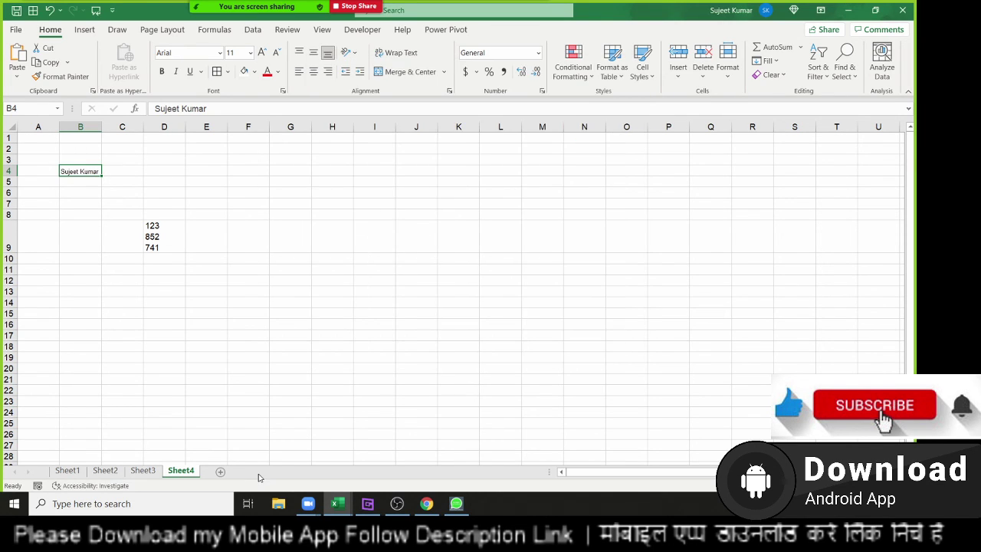
# Drag and auto-fit the column B border wider so the name in B4 displays larger
pyautogui.click(358, 321)
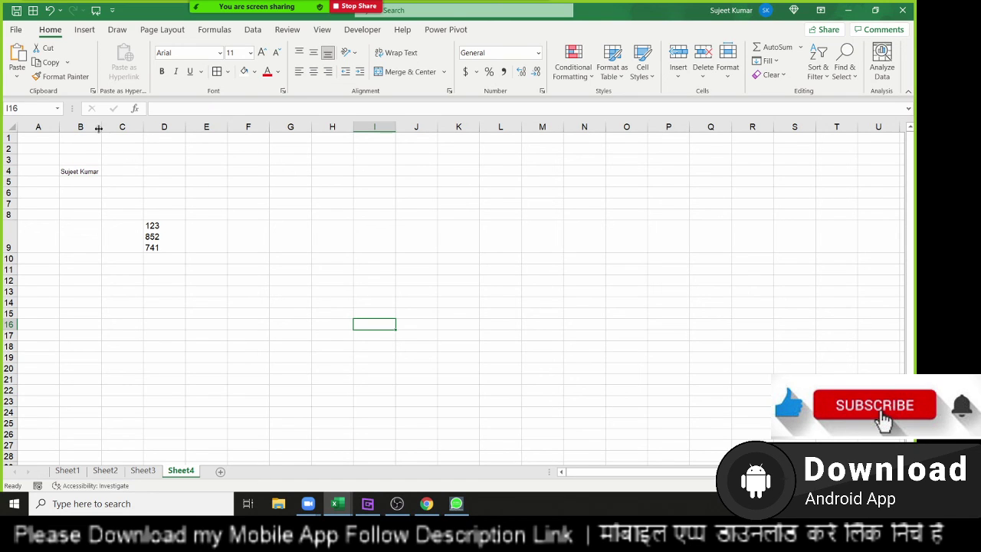
pyautogui.moveTo(99, 128); pyautogui.dragTo(114, 130)
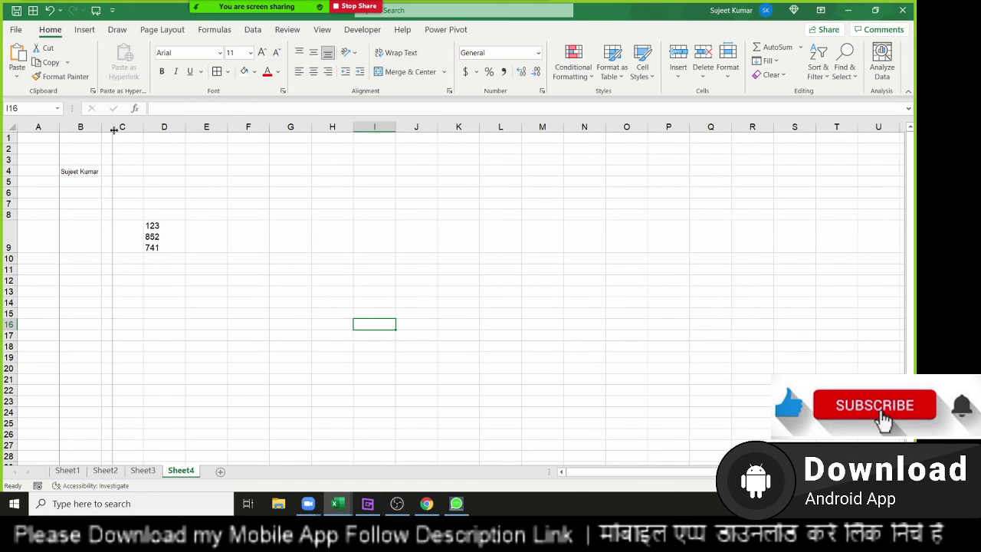
pyautogui.moveTo(113, 130); pyautogui.dragTo(143, 134)
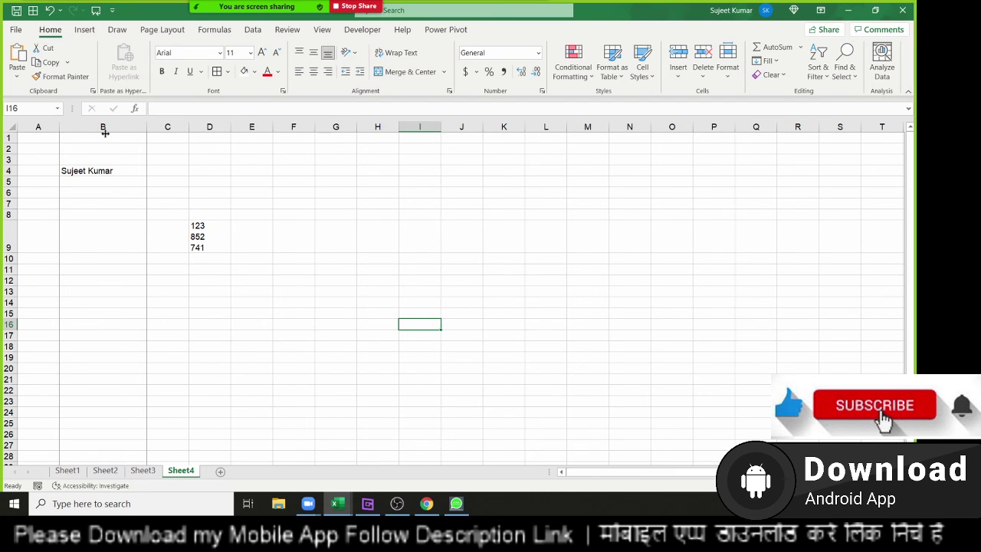
pyautogui.doubleClick(145, 128)
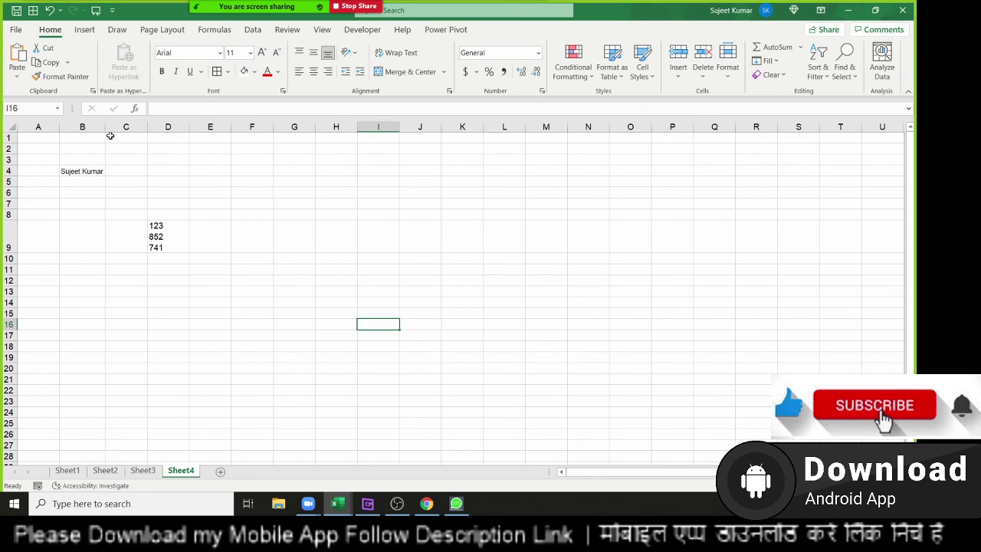
pyautogui.moveTo(106, 128); pyautogui.dragTo(109, 130)
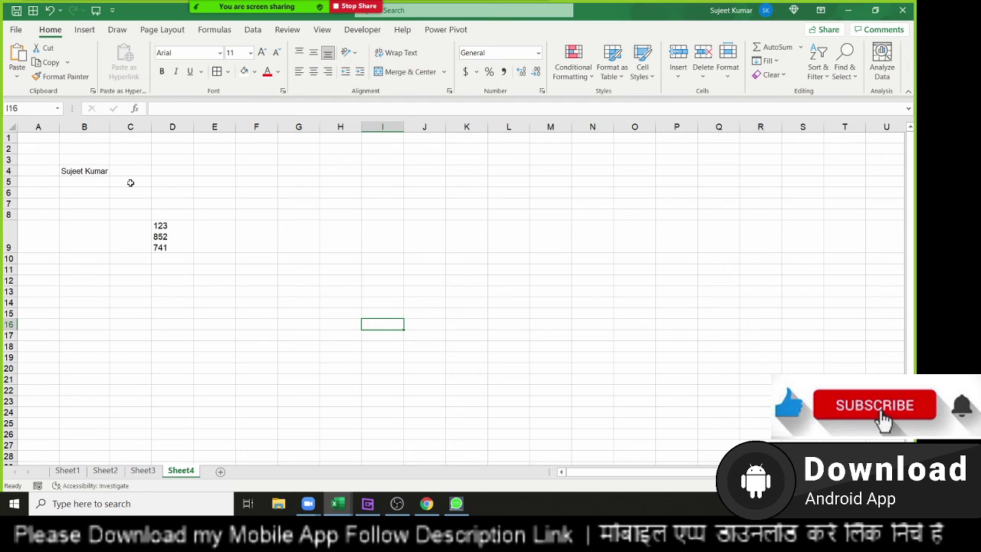
# Select H2:L7, try Merge & Center then undo it, and apply Merge Across
pyautogui.moveTo(325, 148); pyautogui.dragTo(527, 206)
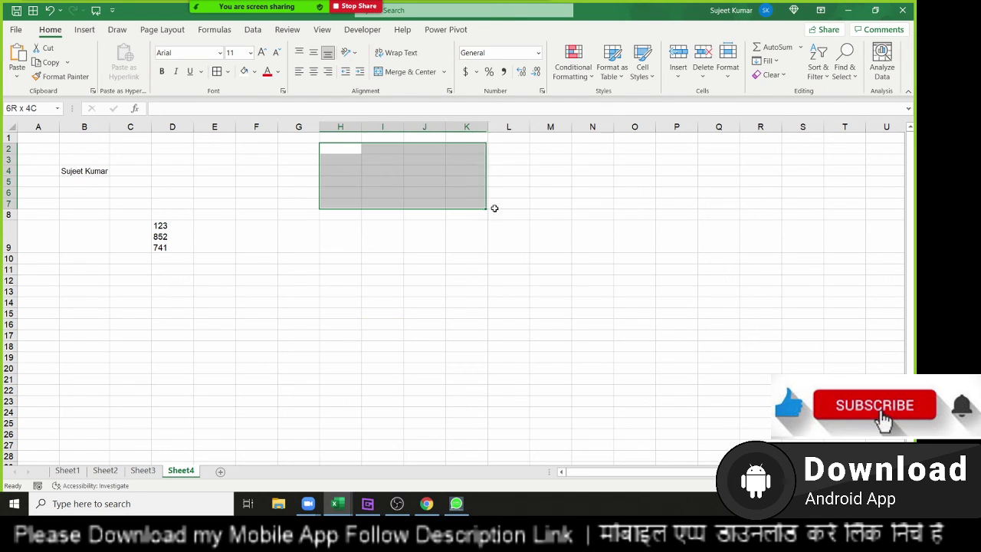
pyautogui.click(396, 75)
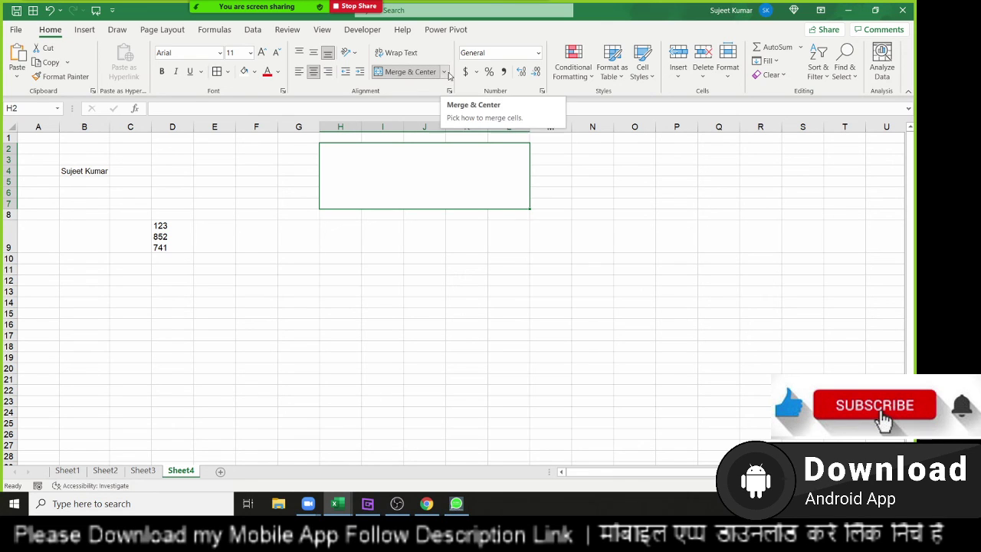
pyautogui.click(443, 74)
pyautogui.click(442, 74)
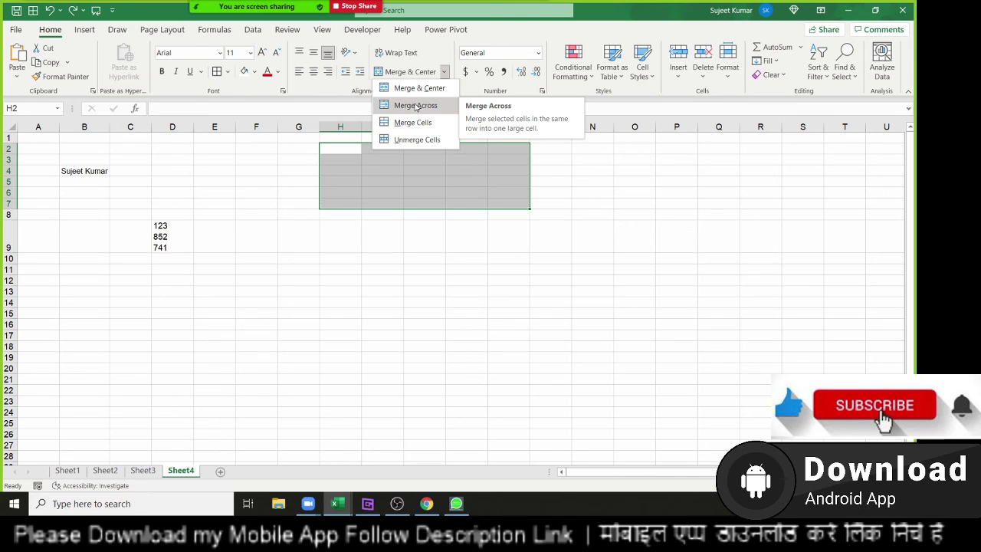
pyautogui.click(416, 106)
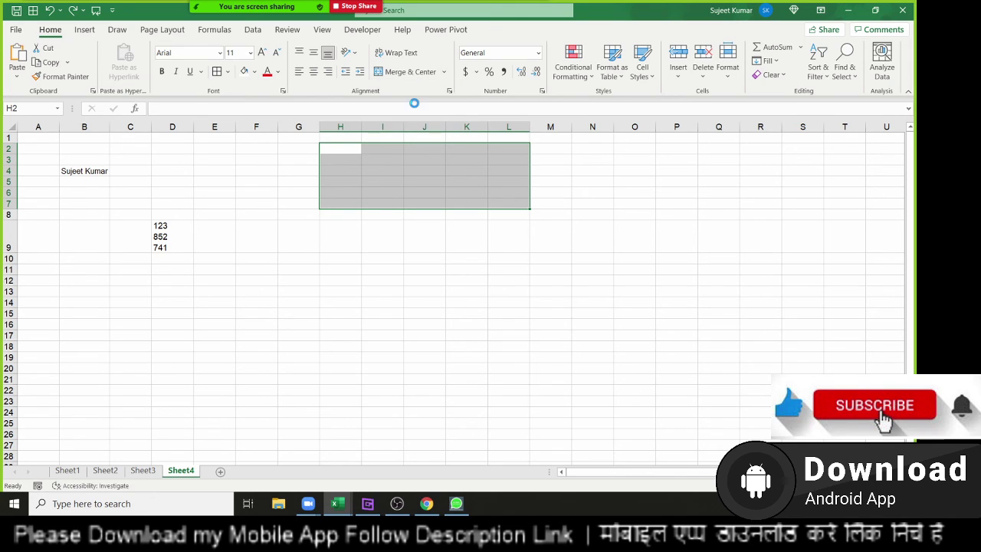
# Step through rows 2–7 to confirm each is merged separately across H:L
pyautogui.click(344, 148)
pyautogui.press('Down')
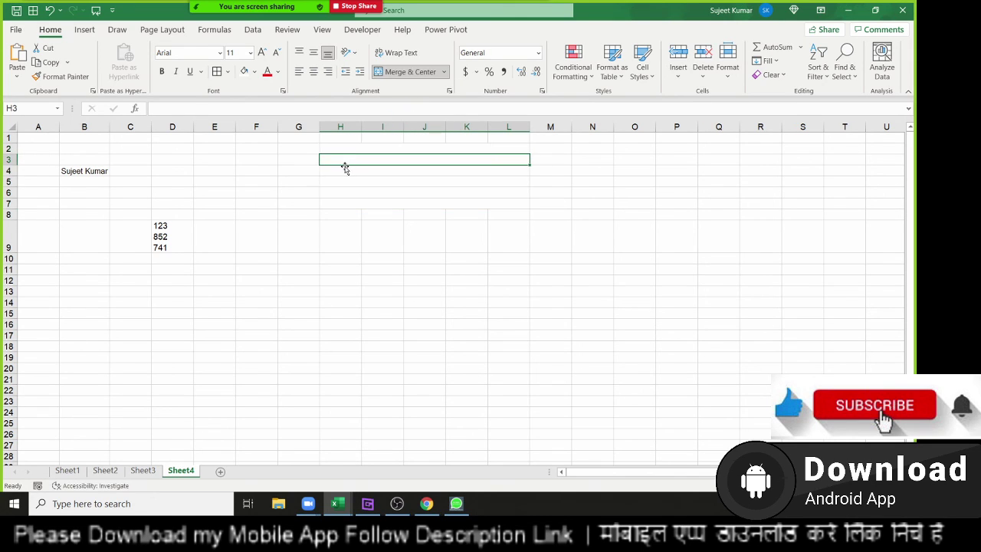
pyautogui.click(342, 172)
pyautogui.click(340, 181)
pyautogui.click(338, 192)
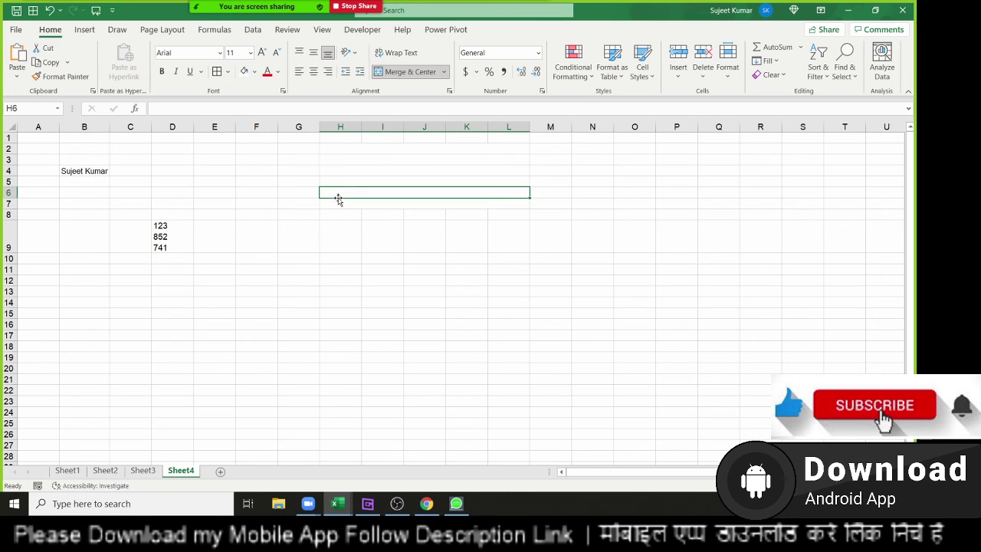
pyautogui.click(336, 203)
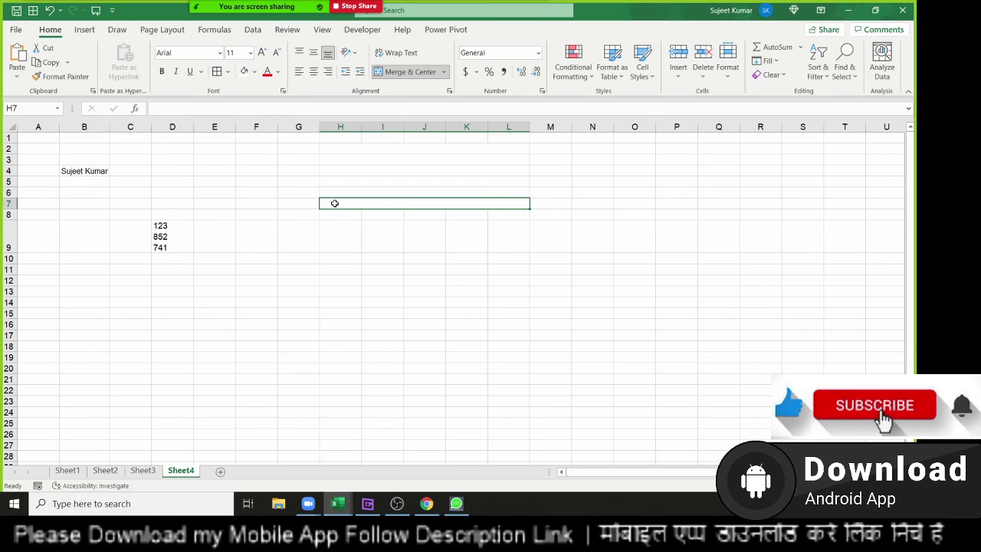
pyautogui.press('Up')
pyautogui.press('Up')
pyautogui.press('Up')
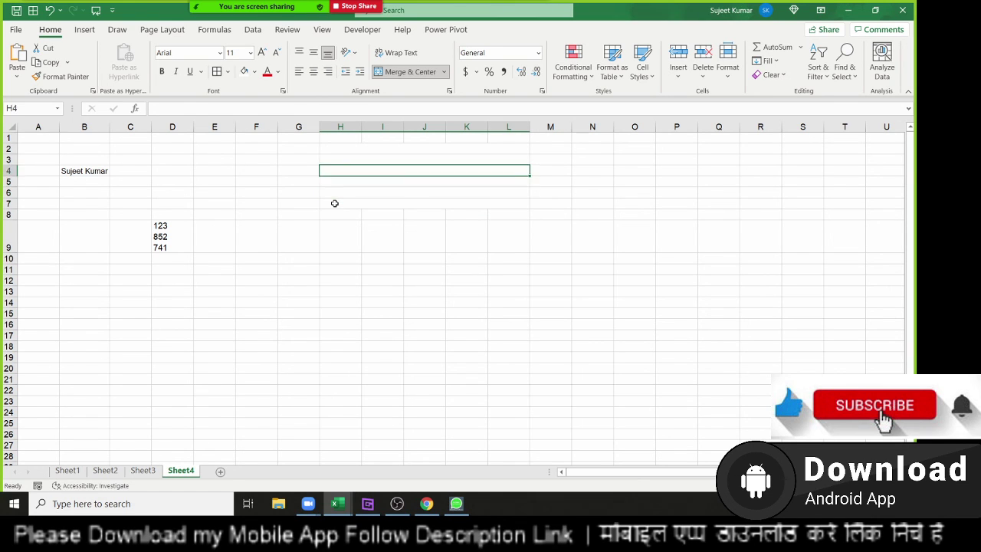
pyautogui.press('Up')
pyautogui.press('Up')
pyautogui.press('Down')
pyautogui.press('Down')
pyautogui.press('Down')
pyautogui.press('Down')
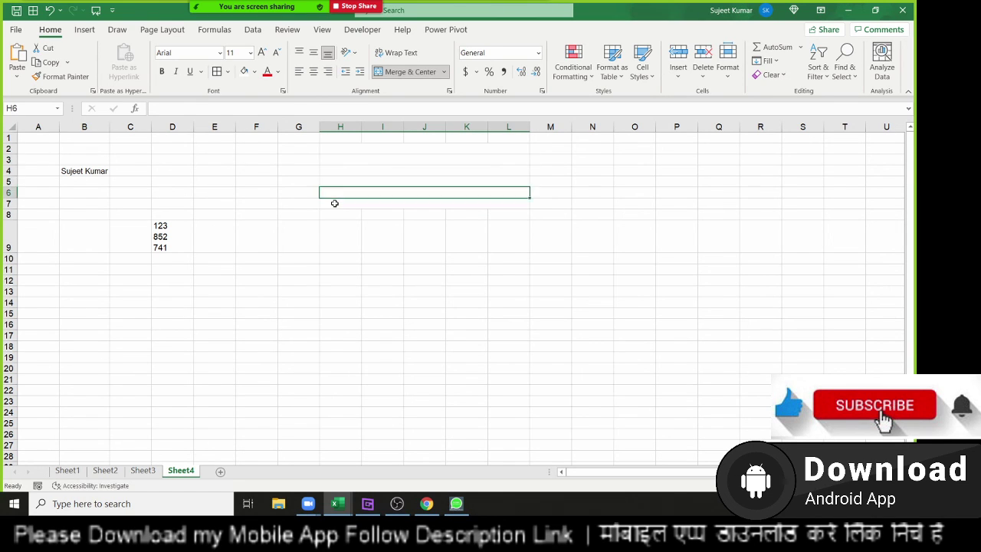
pyautogui.press('Down')
pyautogui.press('Up')
pyautogui.press('Up')
pyautogui.press('Up')
pyautogui.press('Up')
pyautogui.press('Up')
pyautogui.press('Up')
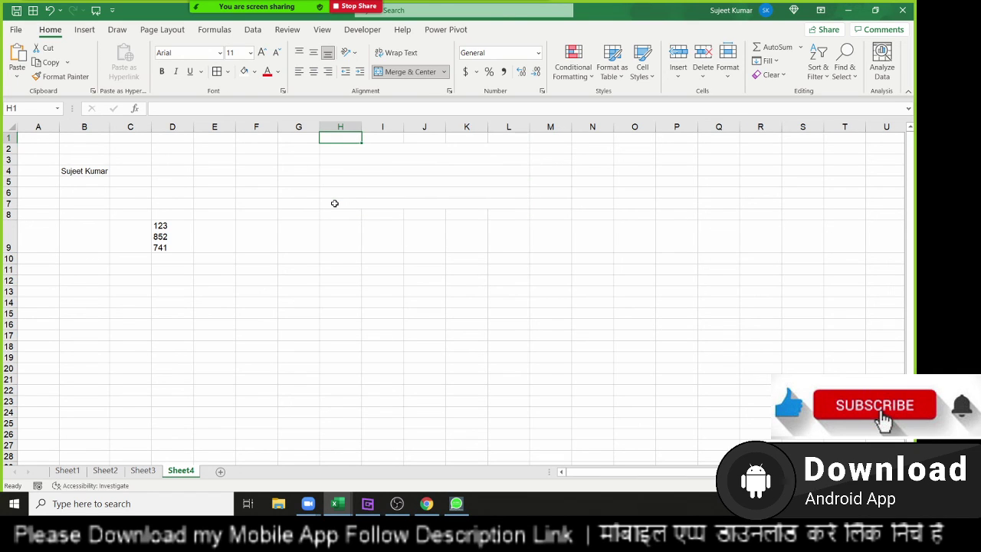
pyautogui.press('Down')
pyautogui.press('Down')
pyautogui.press('Down')
pyautogui.press('Down')
pyautogui.press('Down')
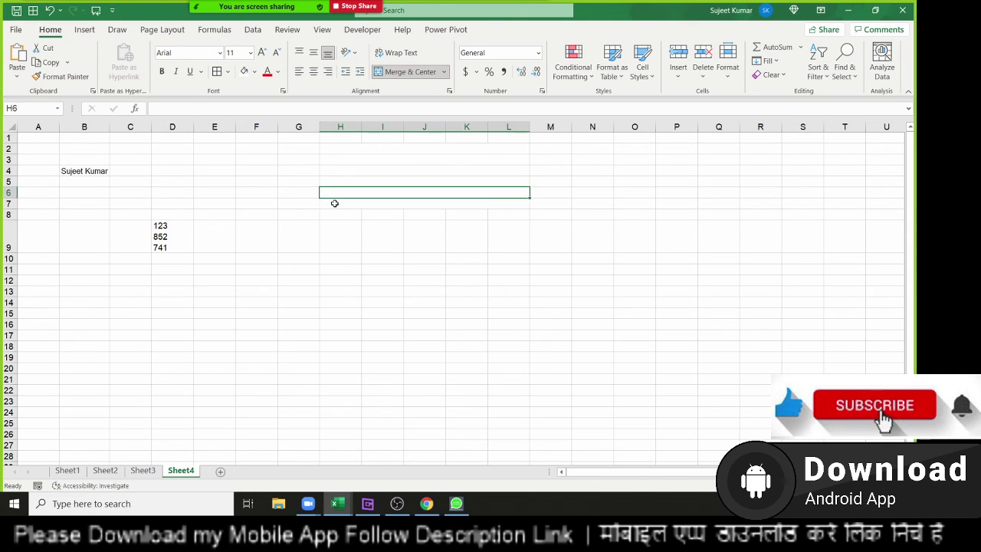
pyautogui.press('Down')
pyautogui.press('Down')
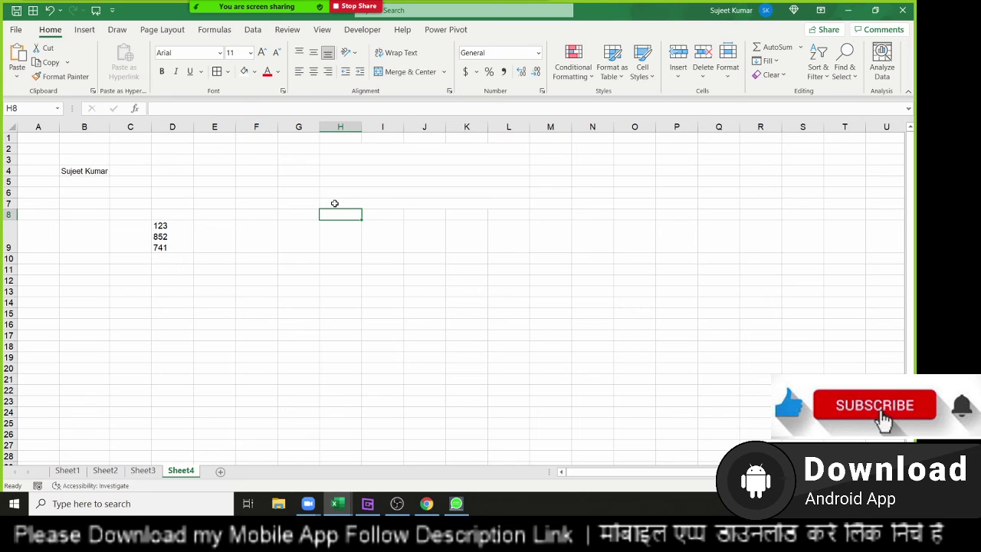
pyautogui.click(524, 326)
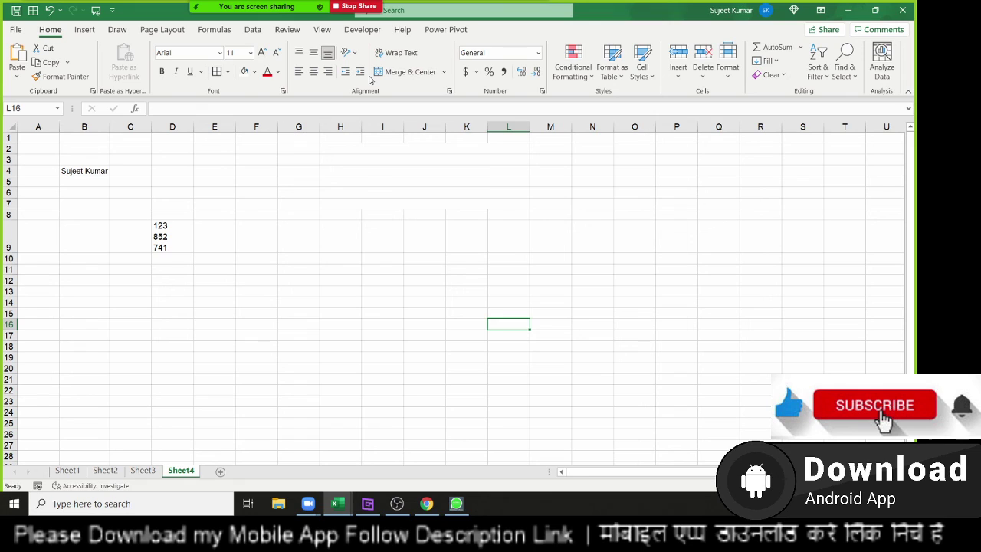
pyautogui.click(298, 158)
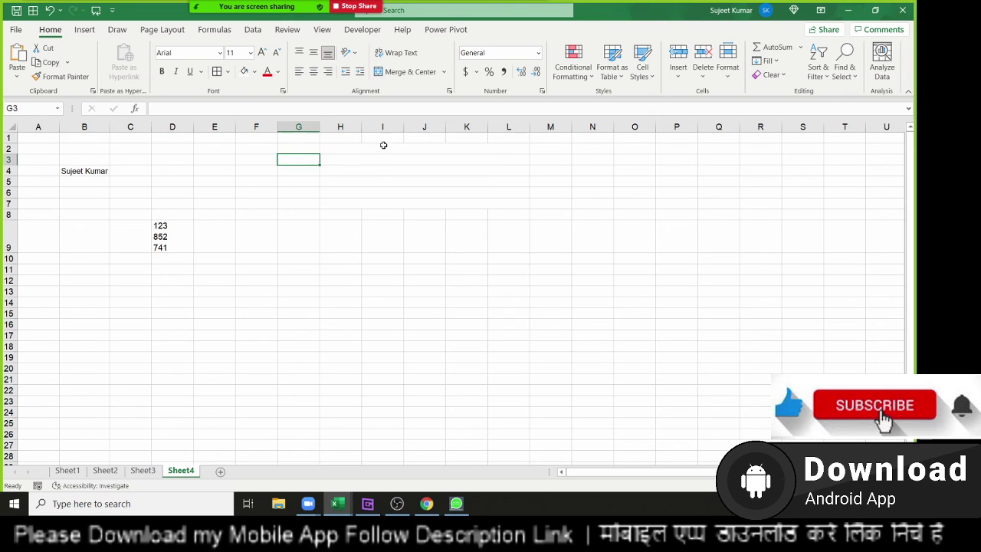
pyautogui.click(542, 92)
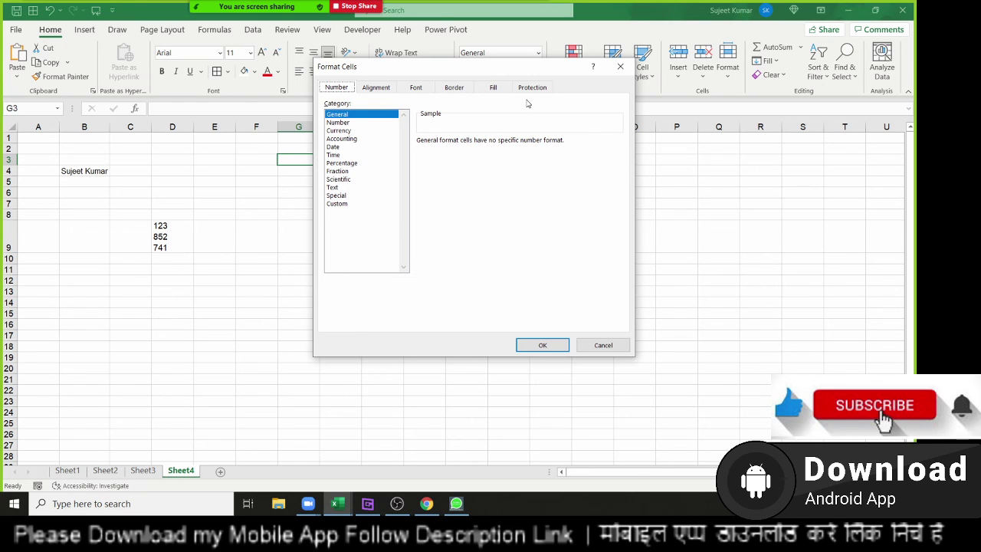
pyautogui.press('Escape')
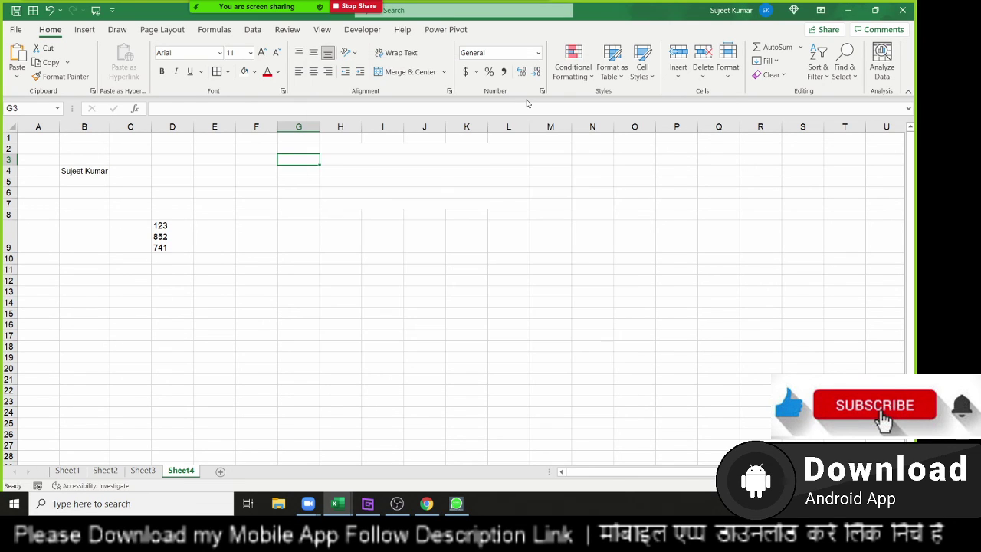